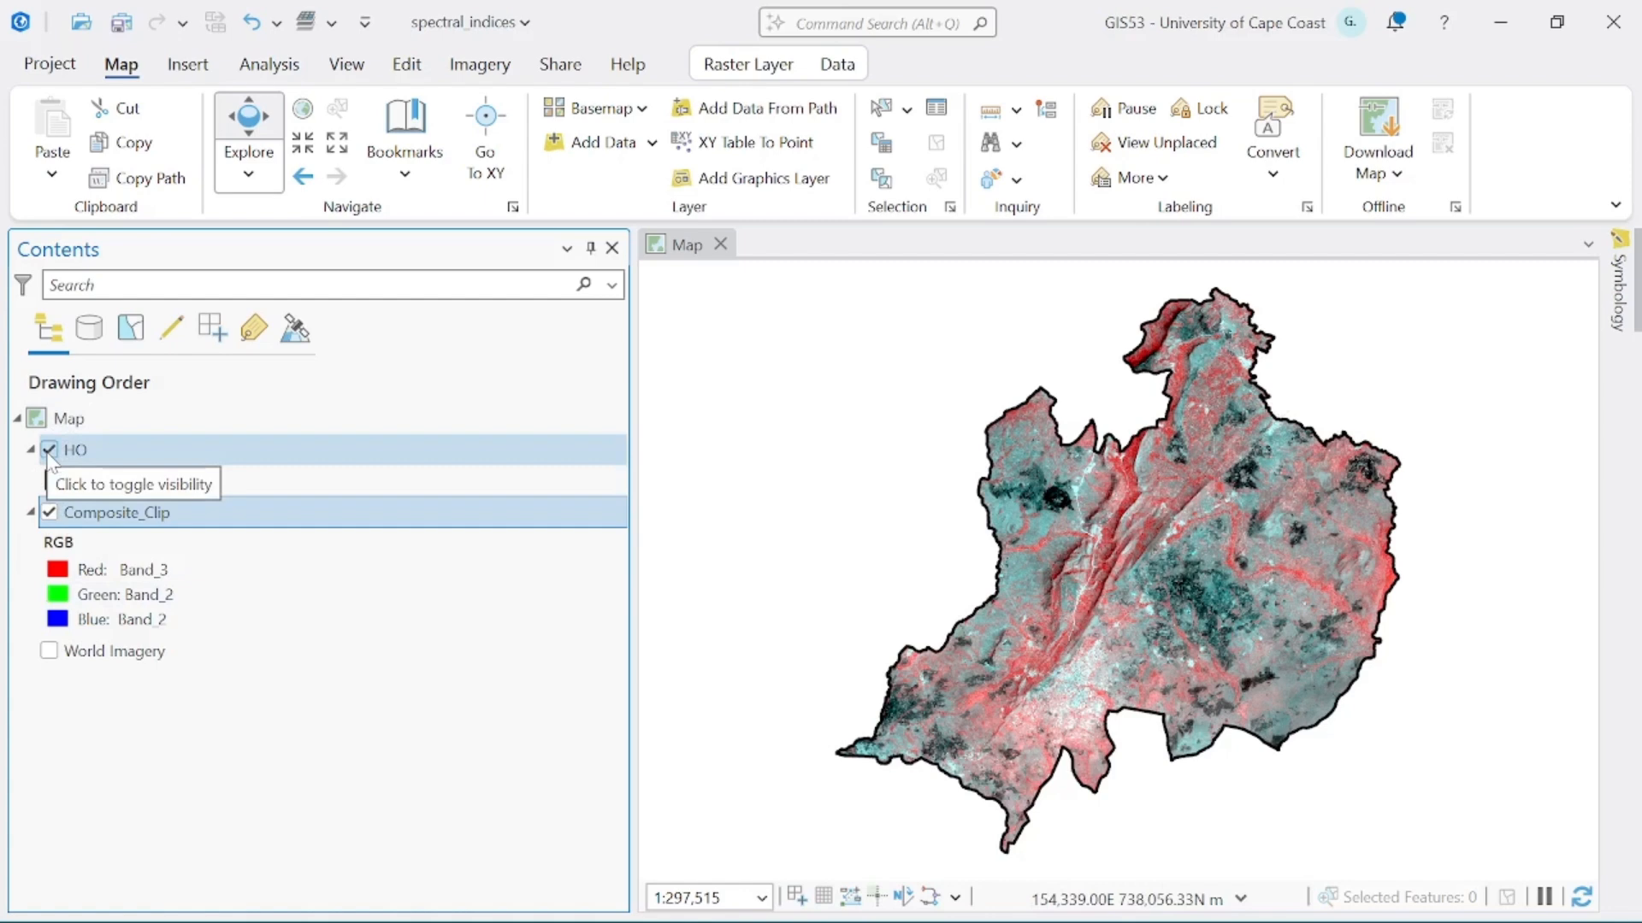
# Step: Hide and redisplay the HO boundary layer to compare the Composite_Clip image with and without its outline
pyautogui.click(49, 453)
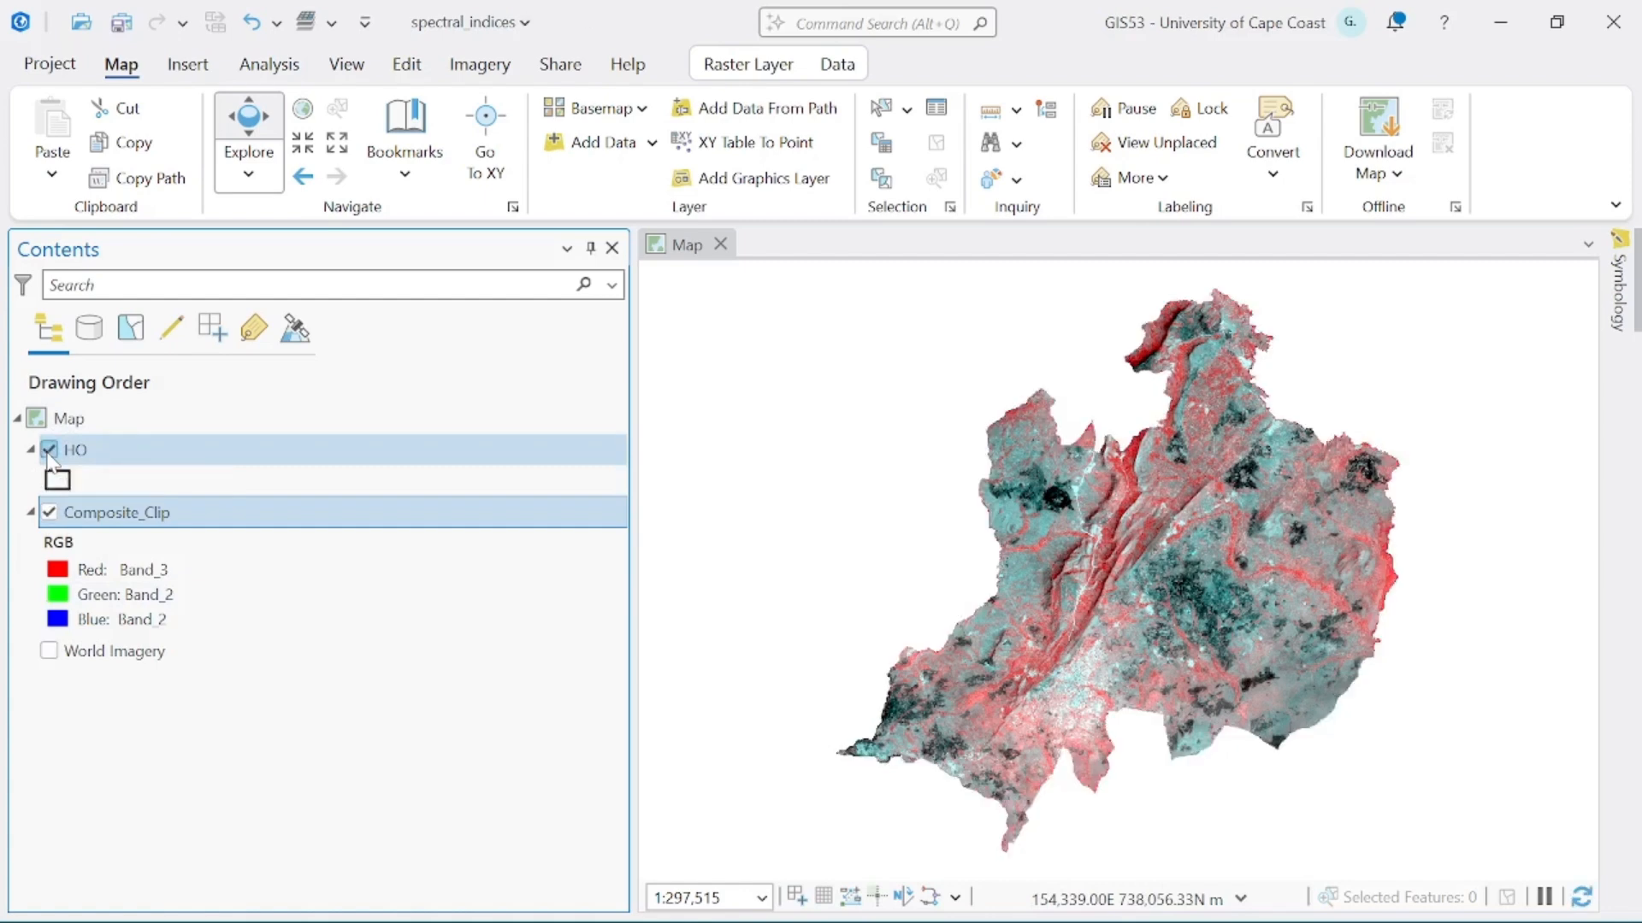
pyautogui.click(49, 451)
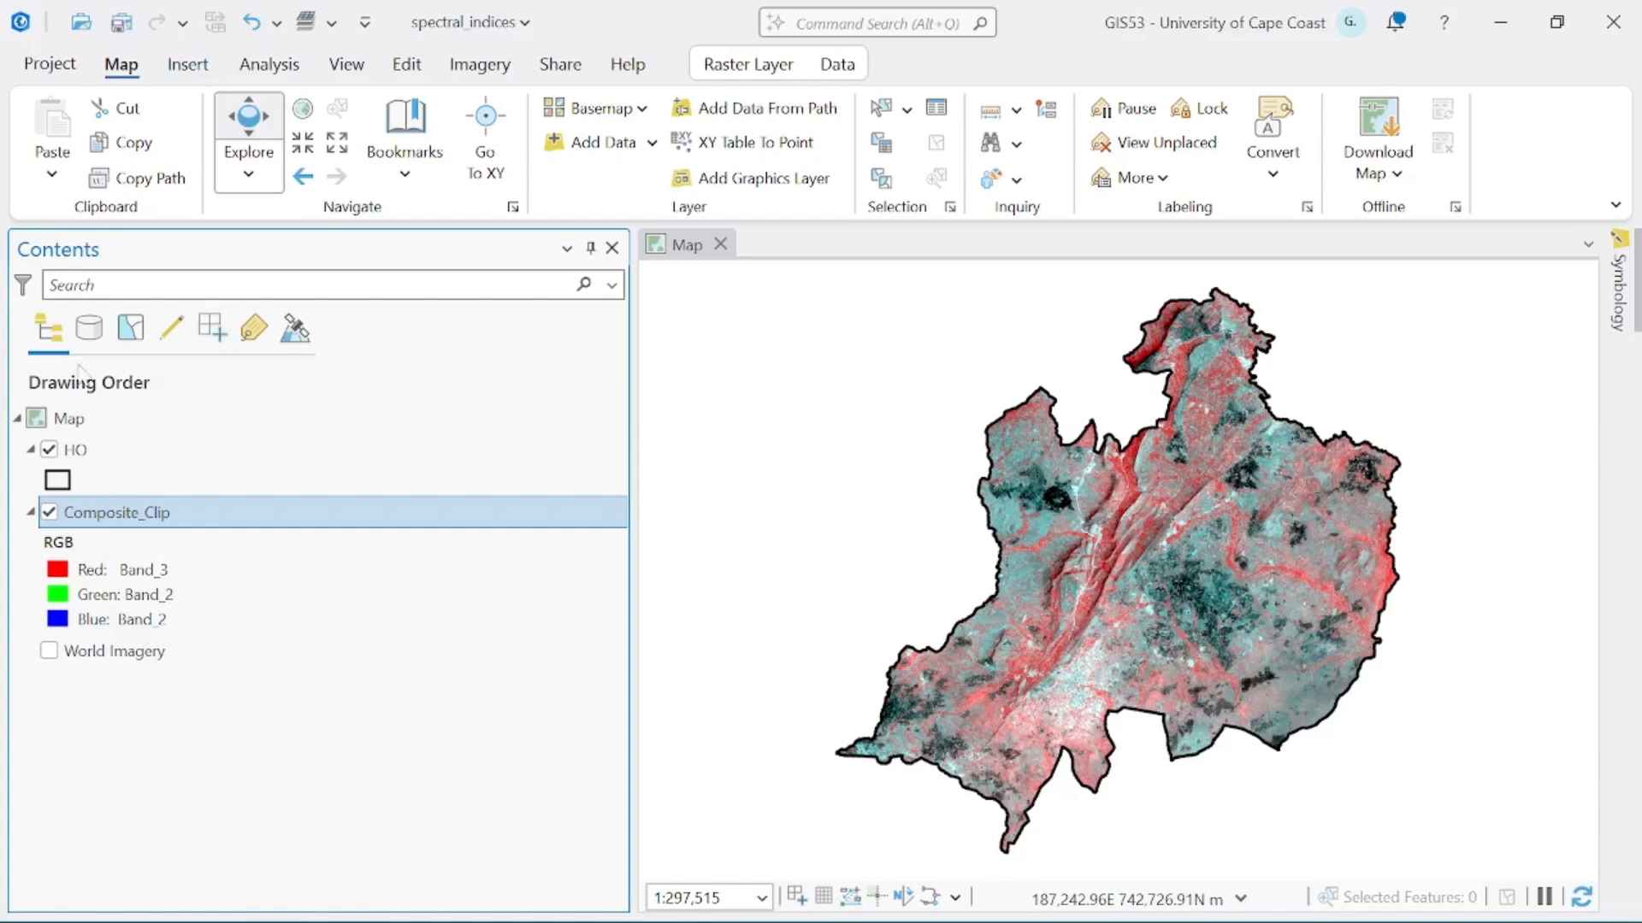
pyautogui.rightClick(133, 523)
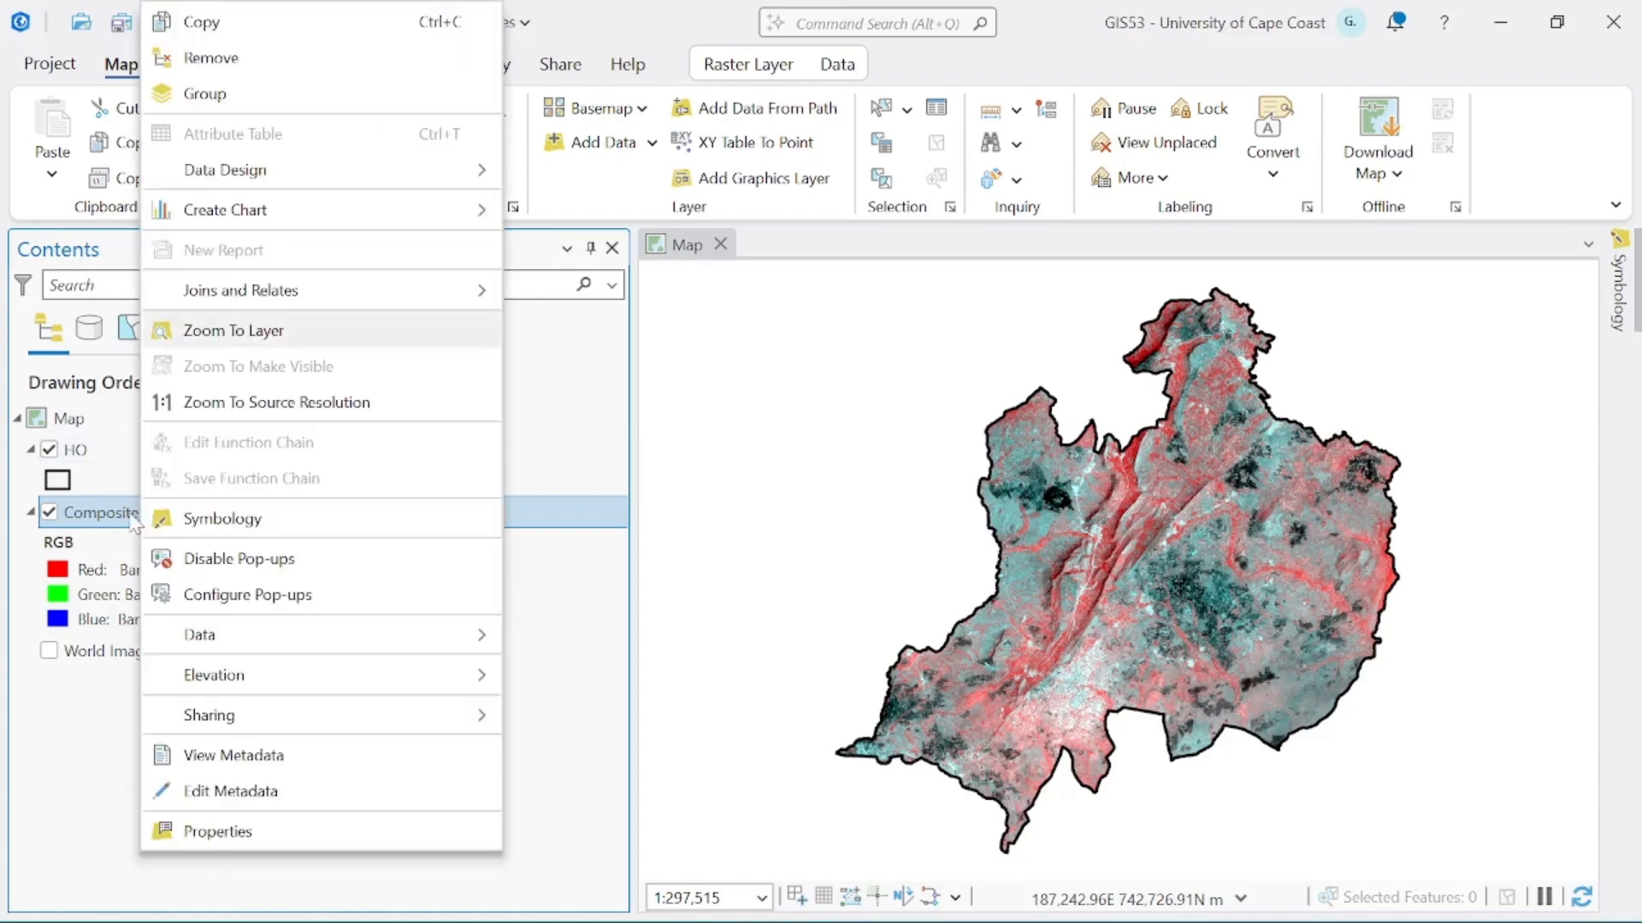
pyautogui.click(556, 483)
# Step: Insert a new map into the project and close its view to return to the composite image map
pyautogui.click(202, 68)
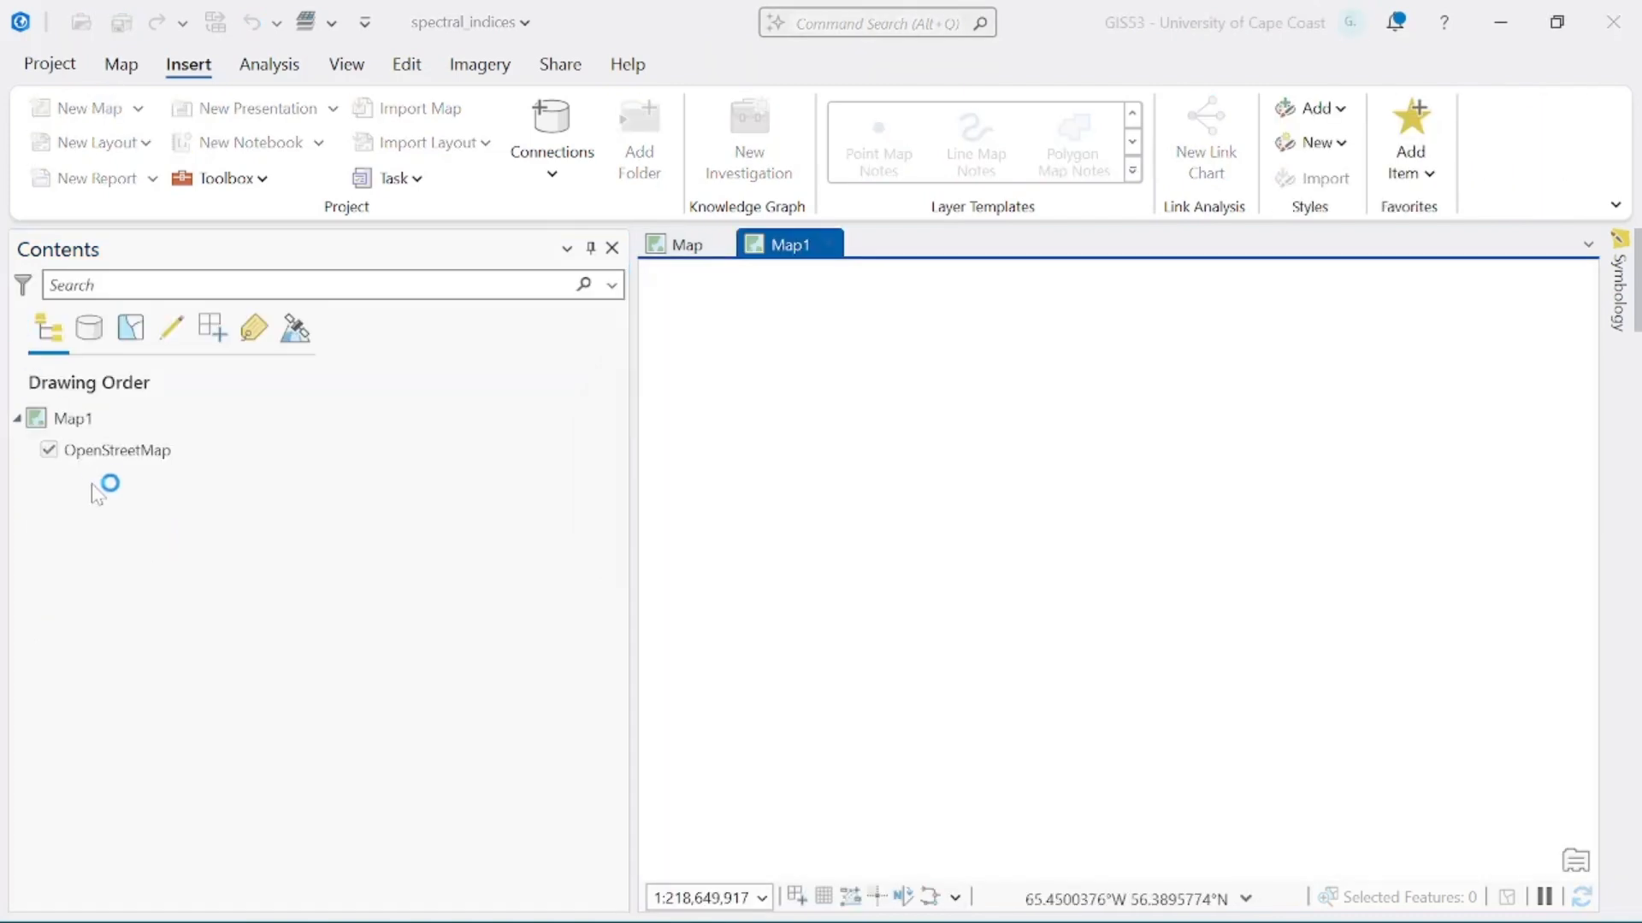
pyautogui.click(101, 418)
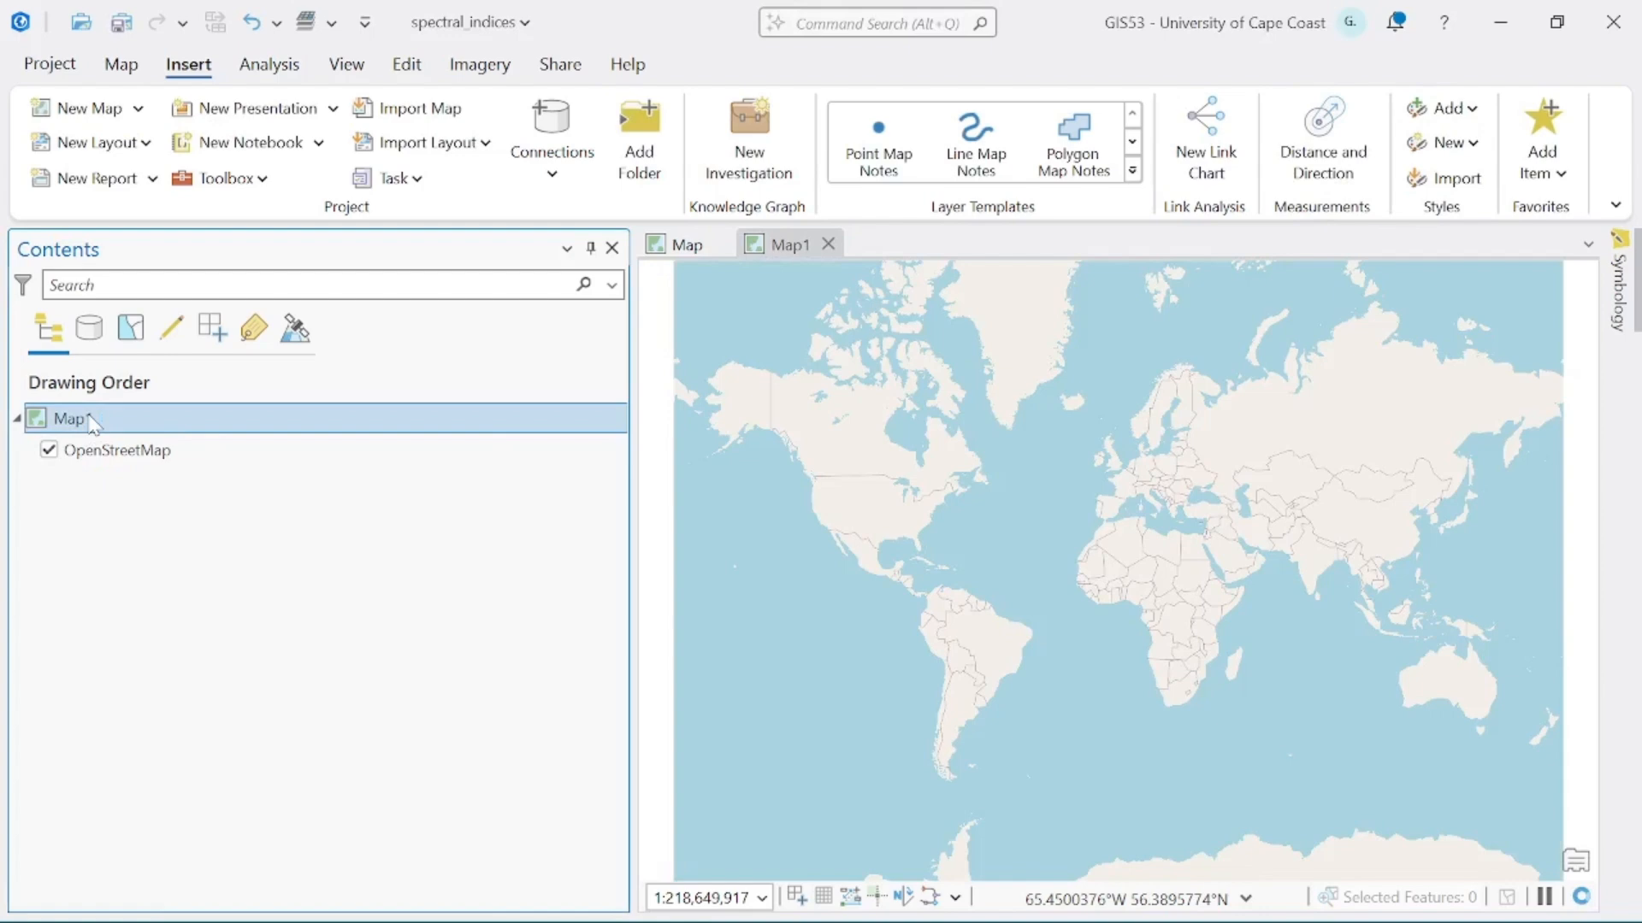
pyautogui.rightClick(92, 419)
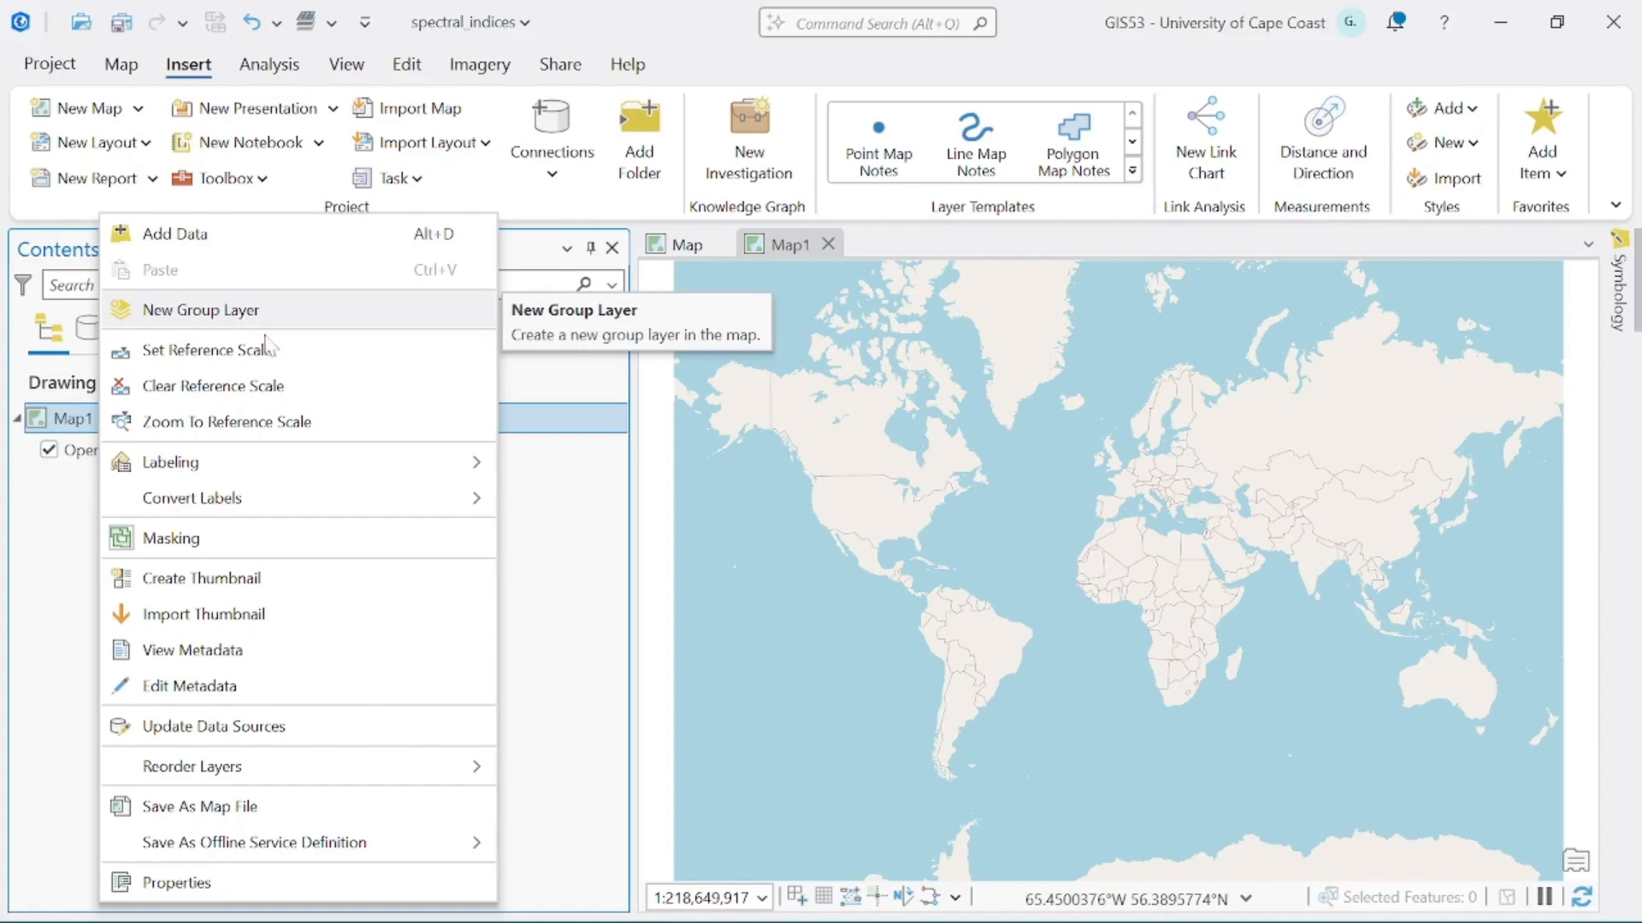
pyautogui.click(561, 584)
pyautogui.click(828, 244)
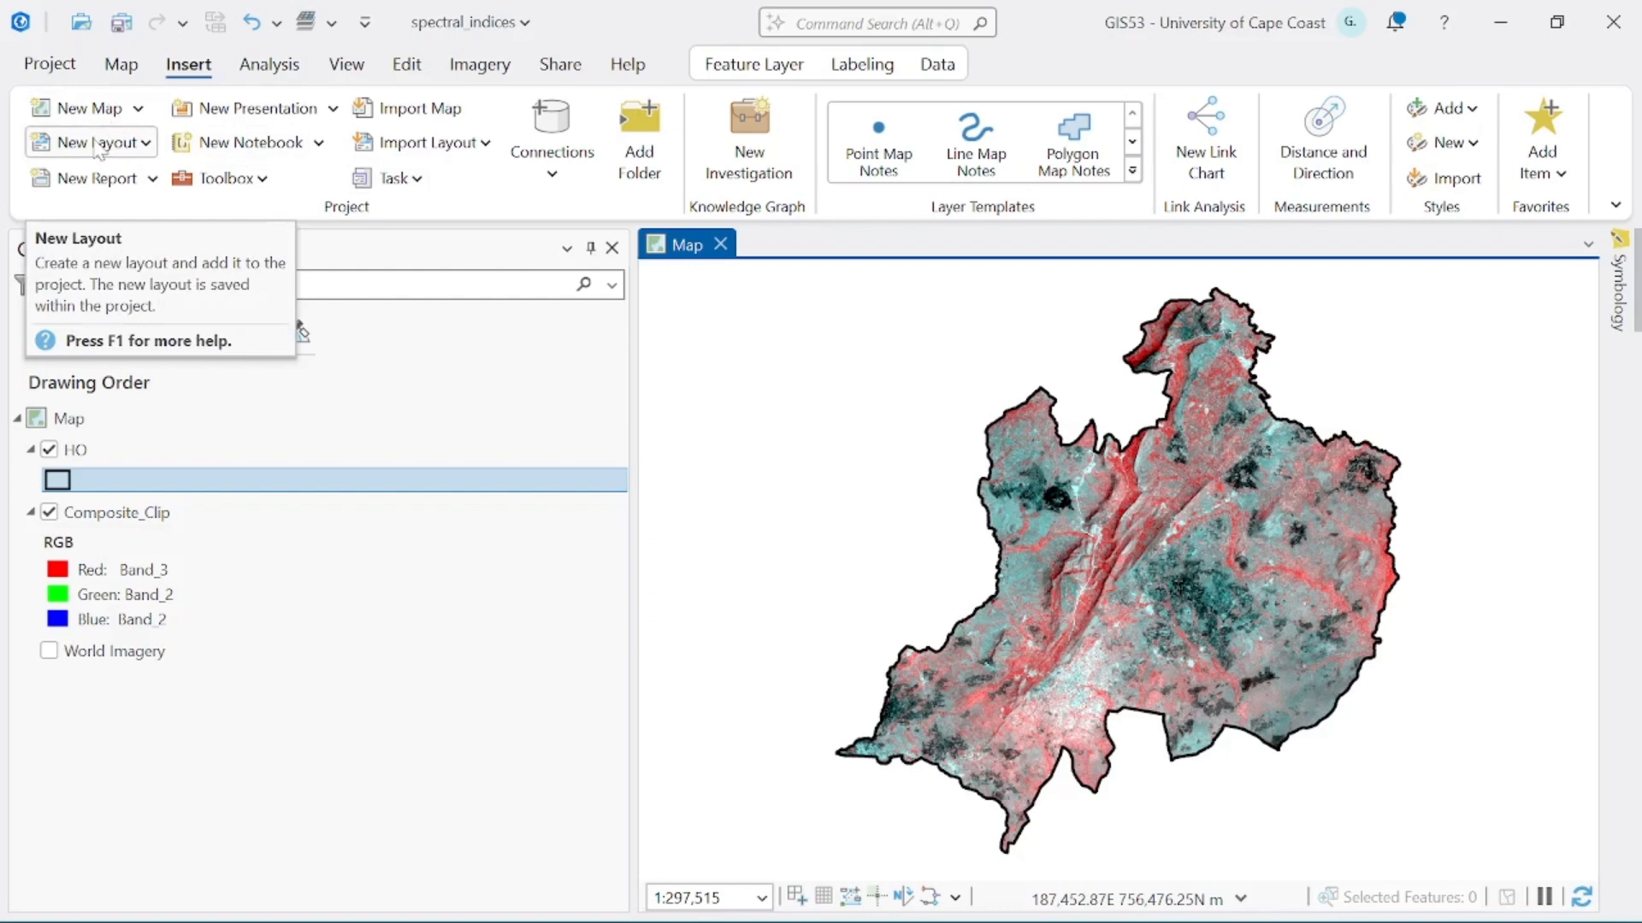
# Step: Create a new layout with the ISO landscape A3 page size, 297 mm x 420 mm
pyautogui.click(99, 146)
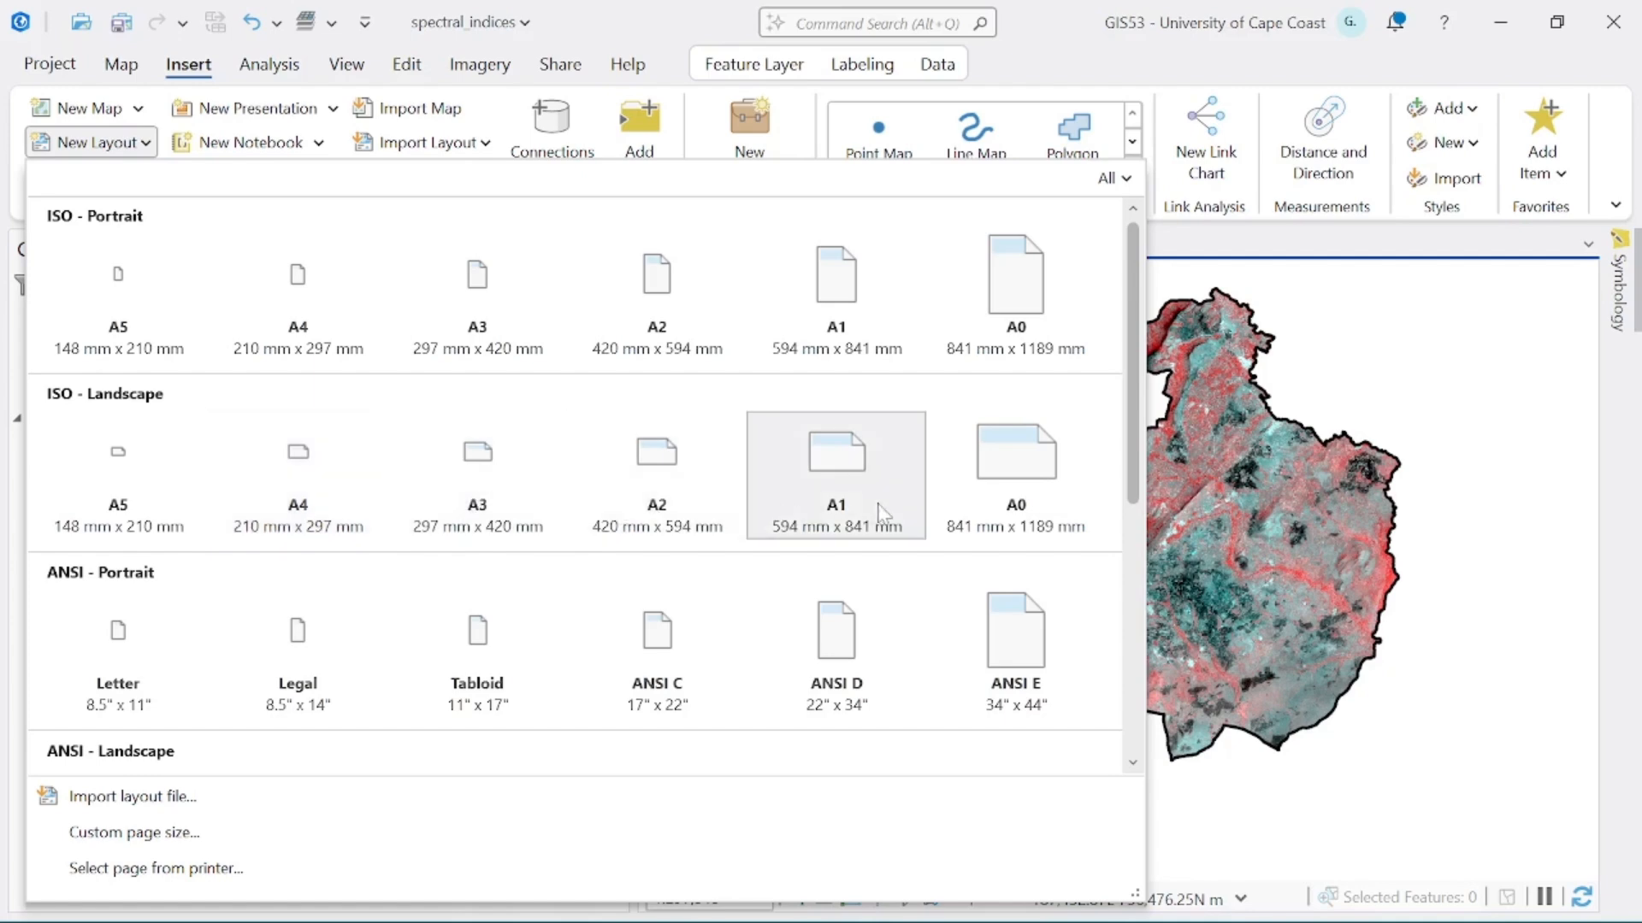
pyautogui.scroll(-2, 659, 509)
pyautogui.scroll(-3, 659, 509)
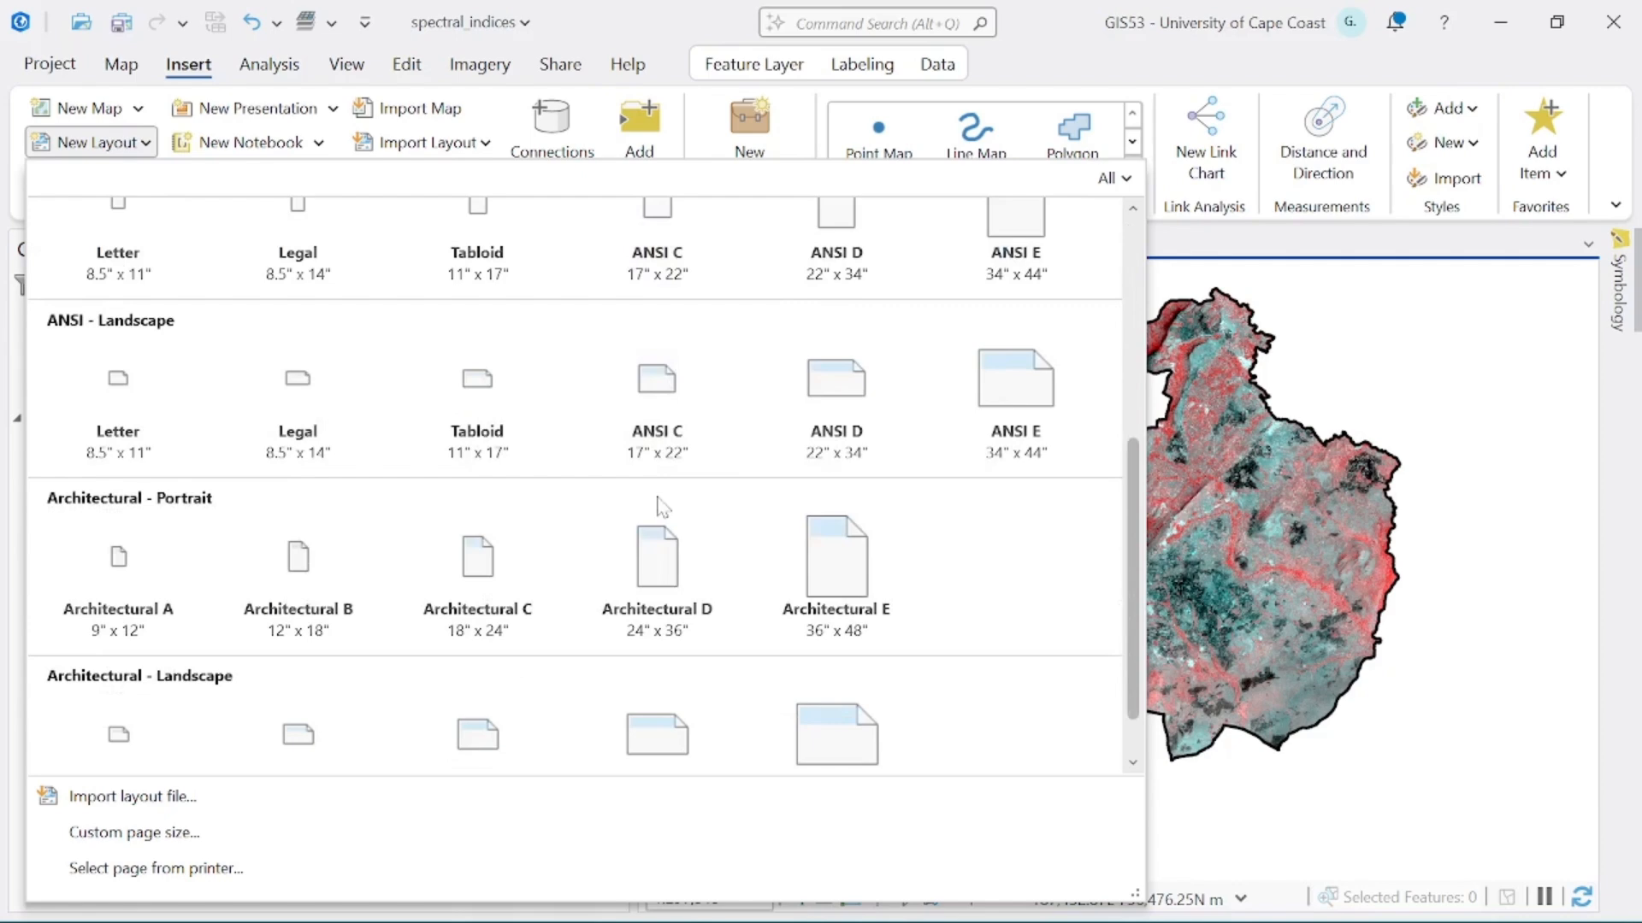
pyautogui.scroll(5, 663, 507)
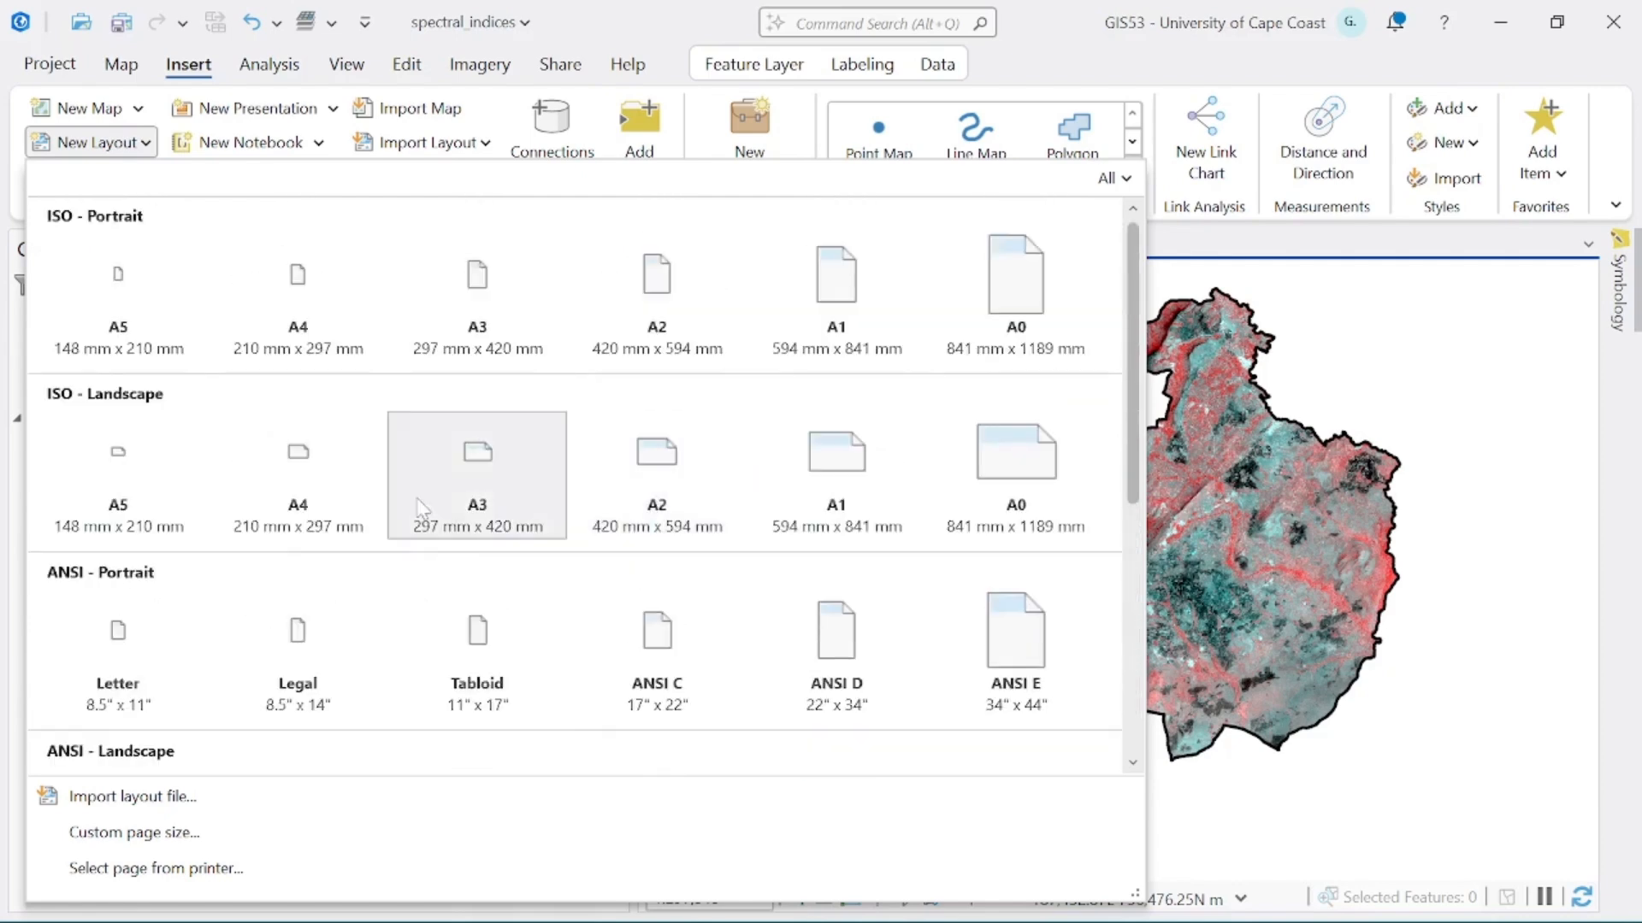
pyautogui.click(439, 513)
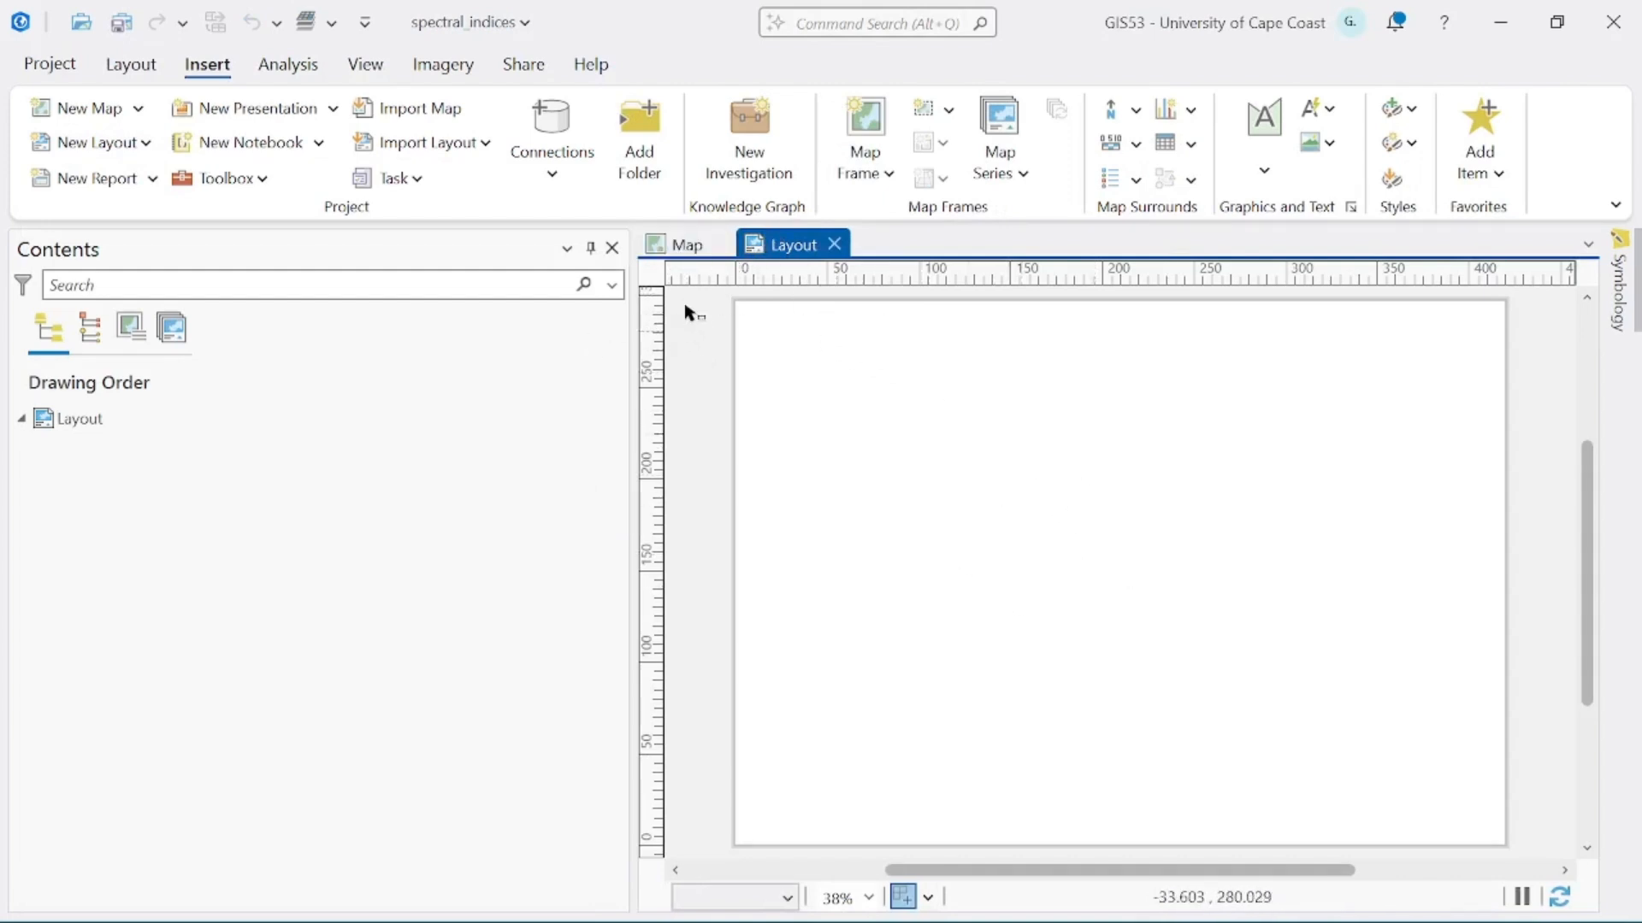
pyautogui.click(676, 246)
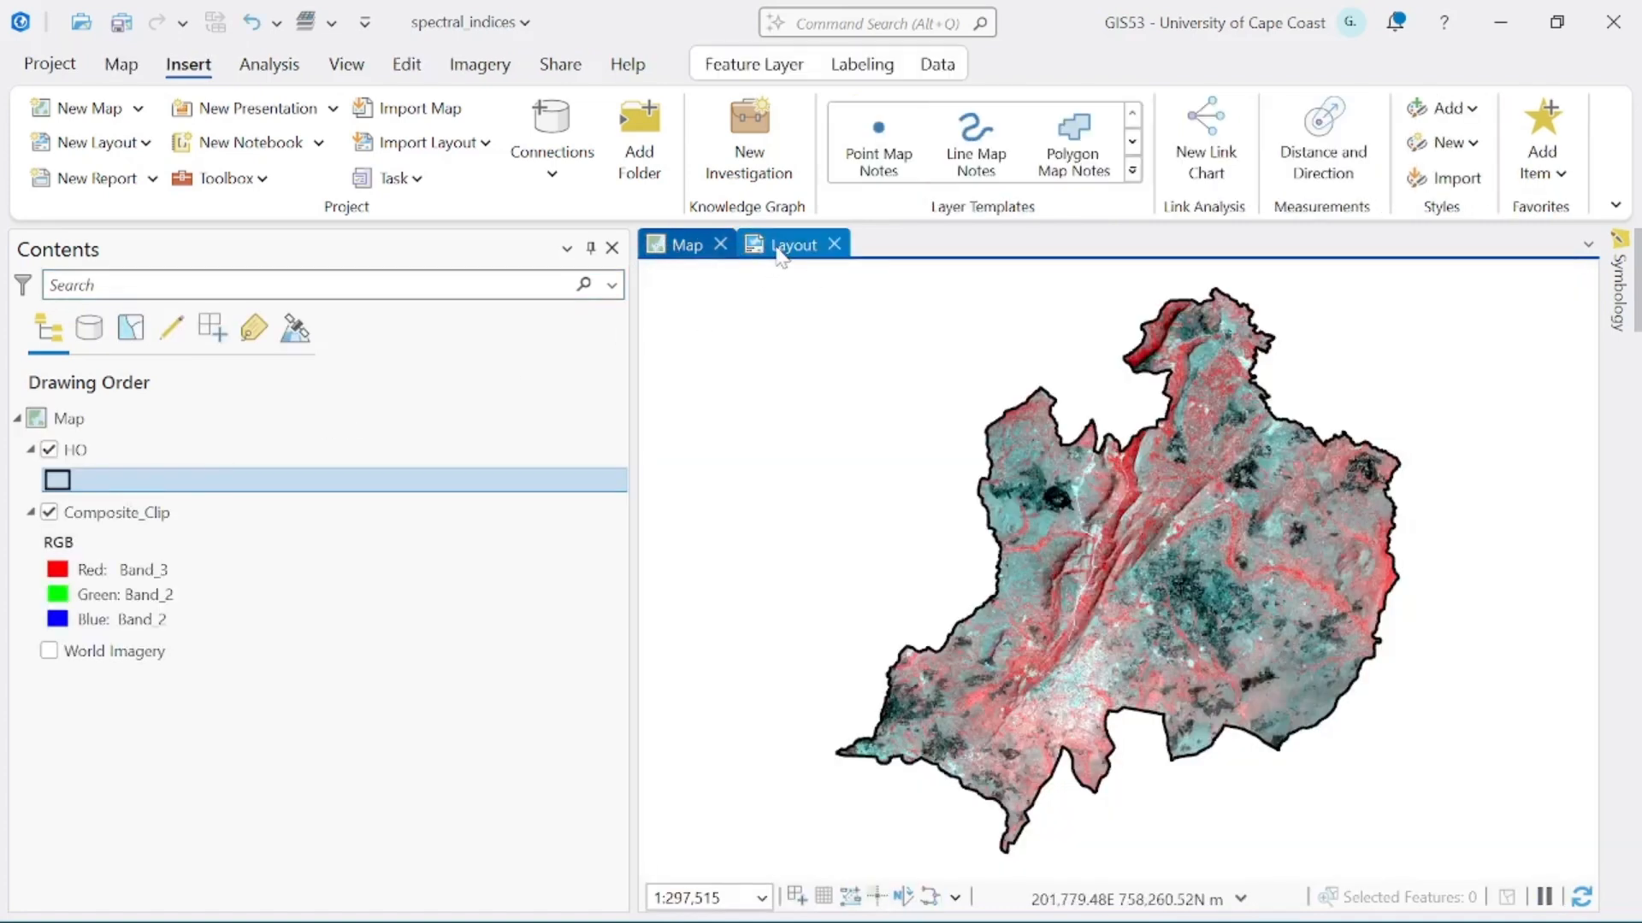
pyautogui.click(778, 247)
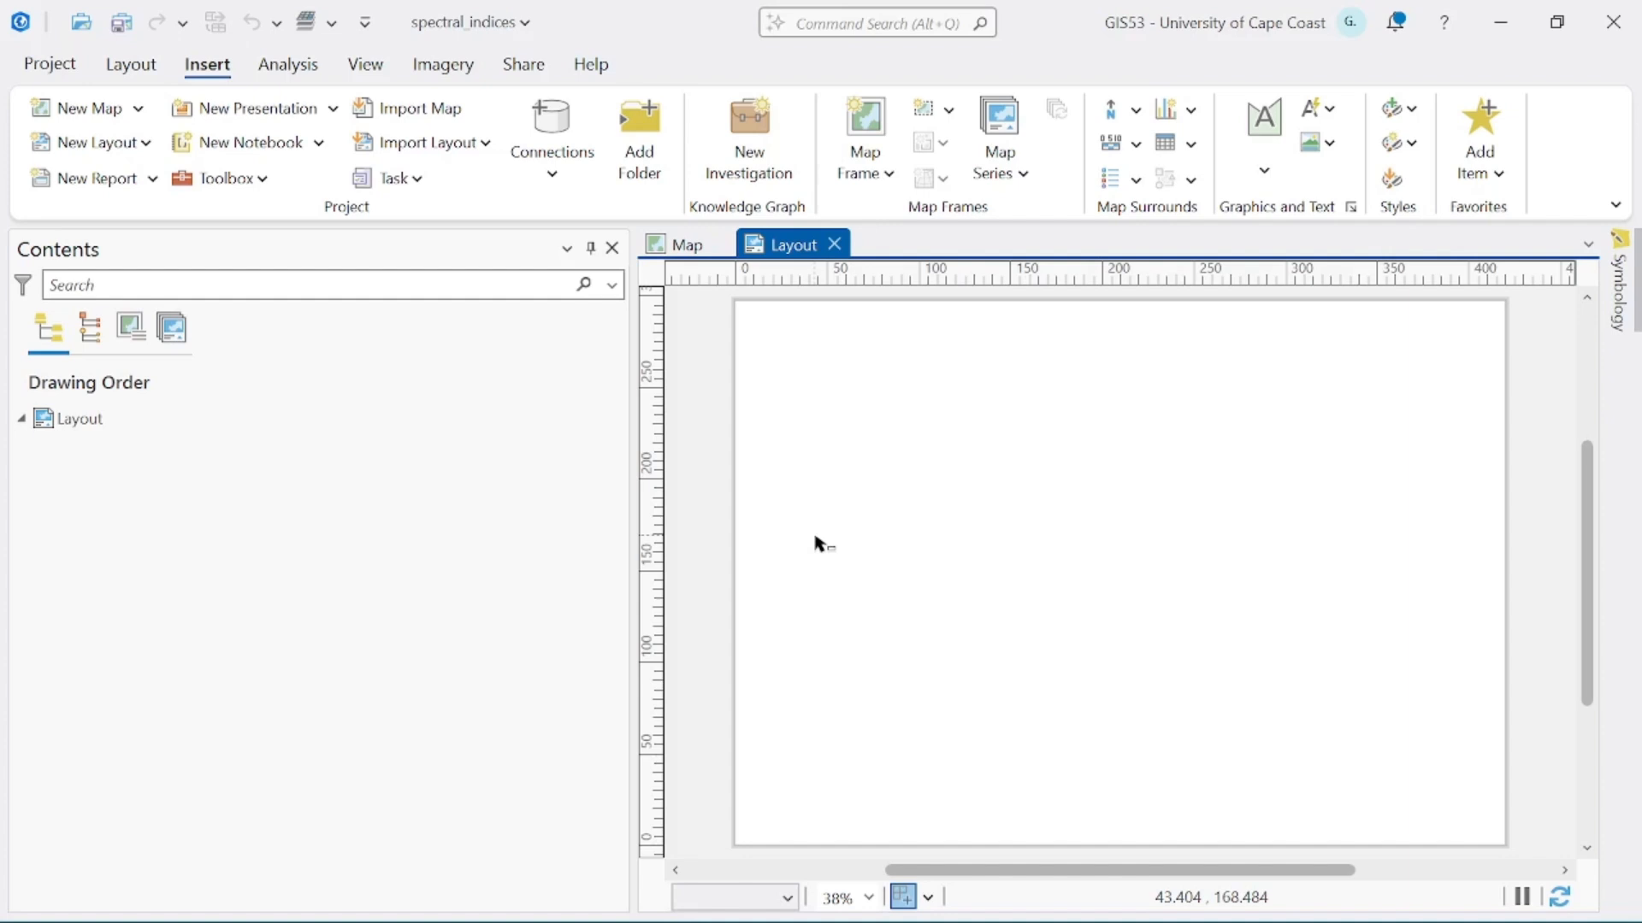
# Step: Insert a map frame from the 1:297,515 Map view on the page and zoom it to the Composite_Clip layer
pyautogui.click(888, 178)
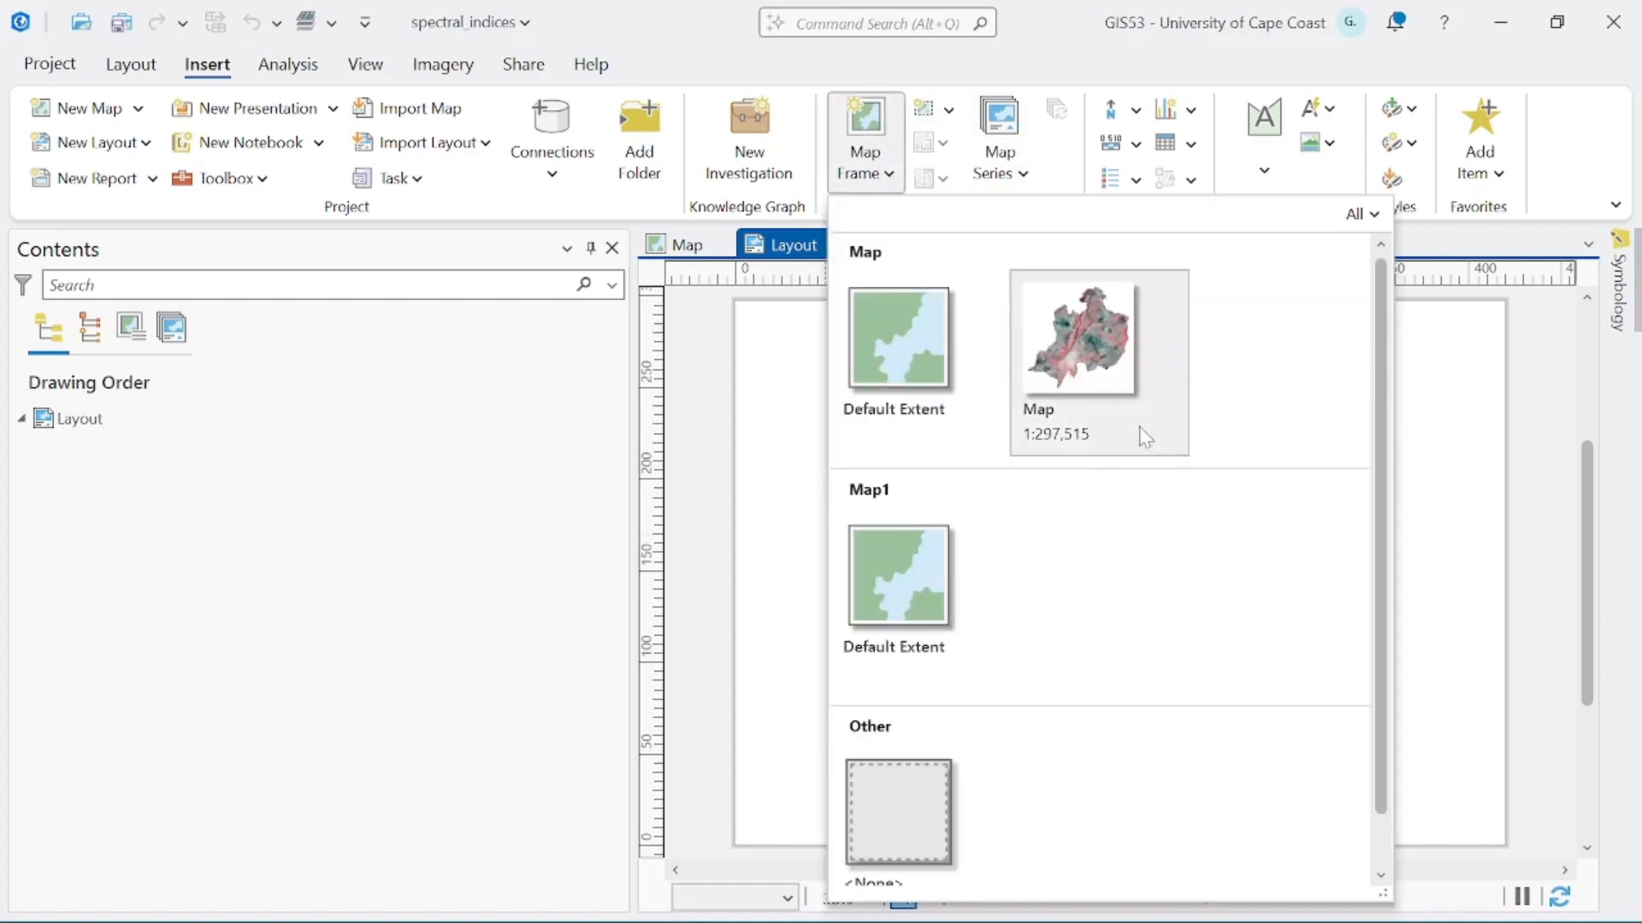
pyautogui.click(1063, 321)
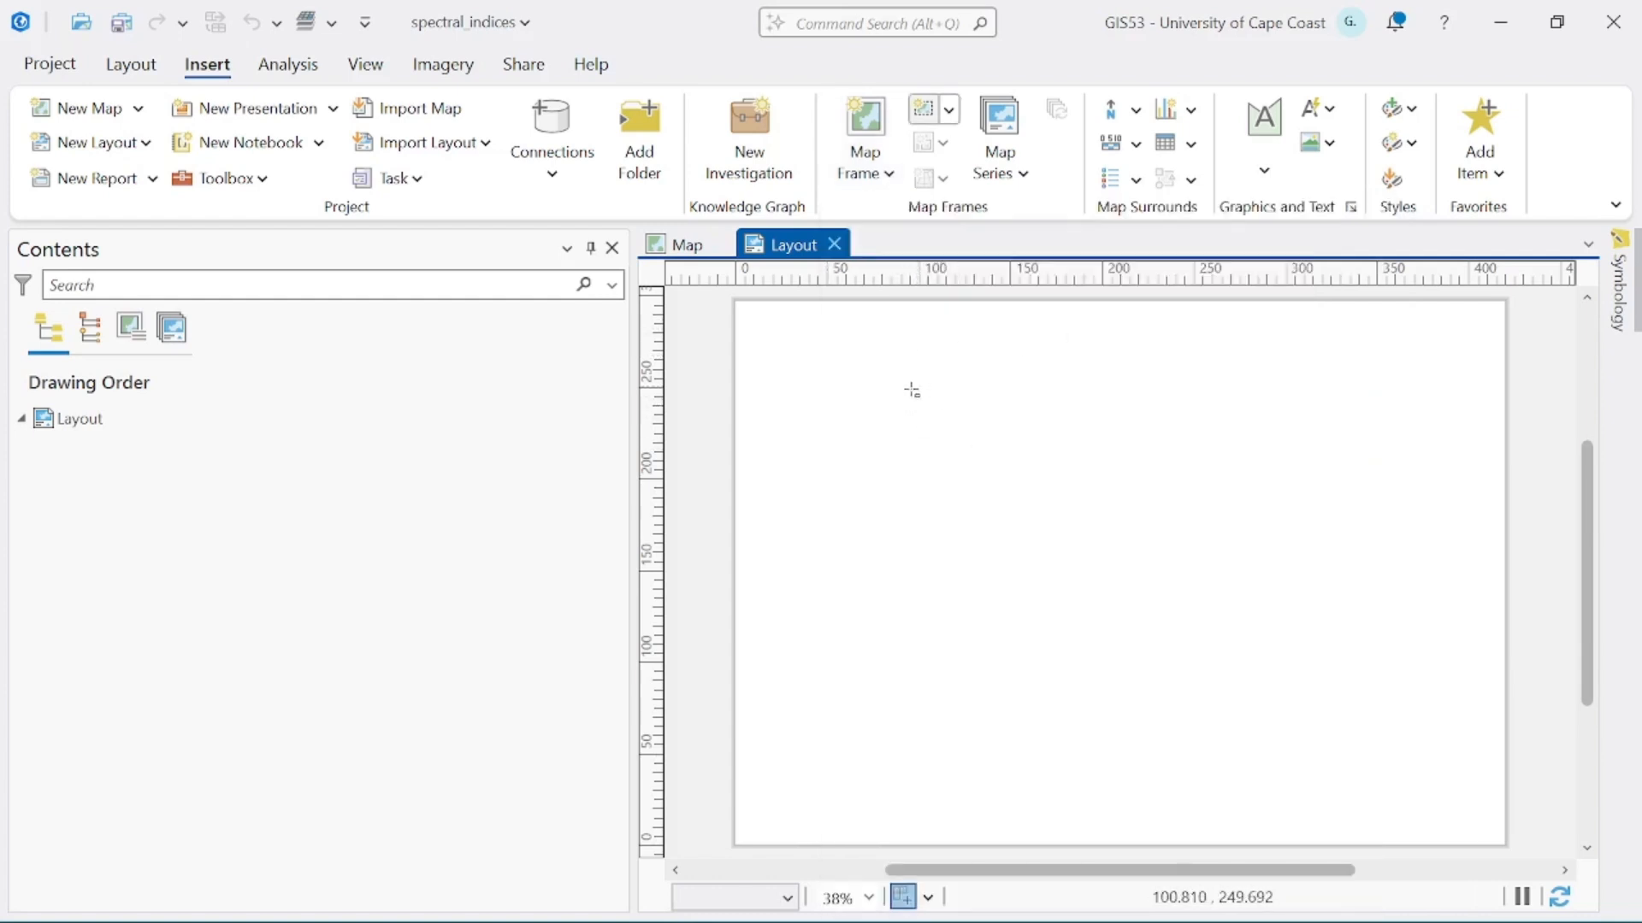
pyautogui.moveTo(875, 370); pyautogui.dragTo(1398, 819)
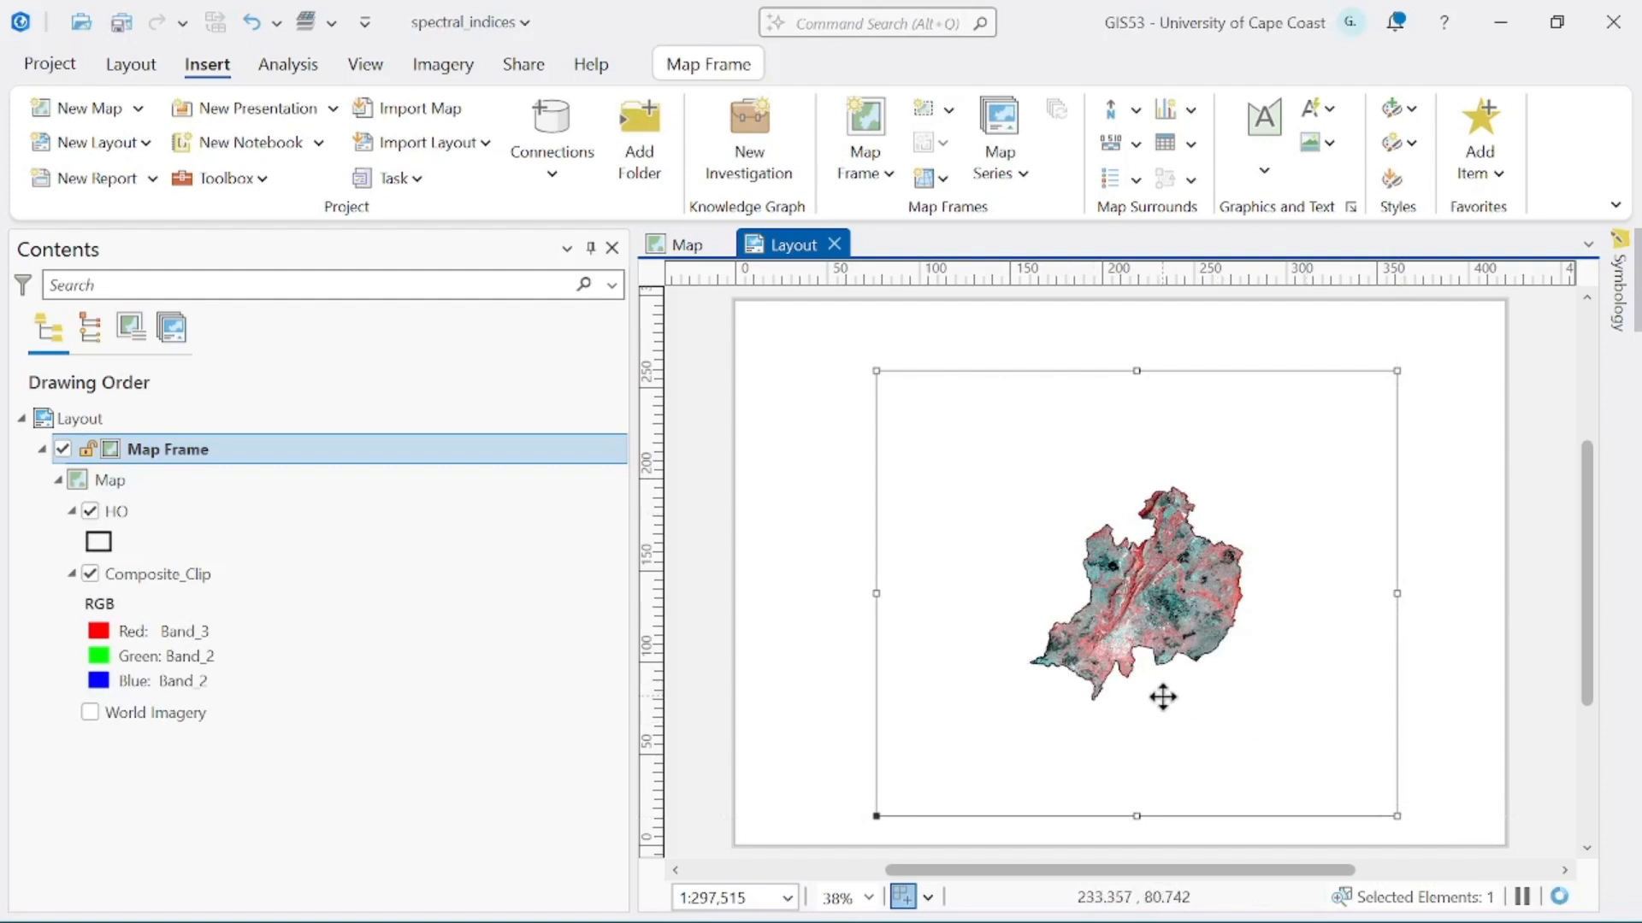
pyautogui.rightClick(202, 582)
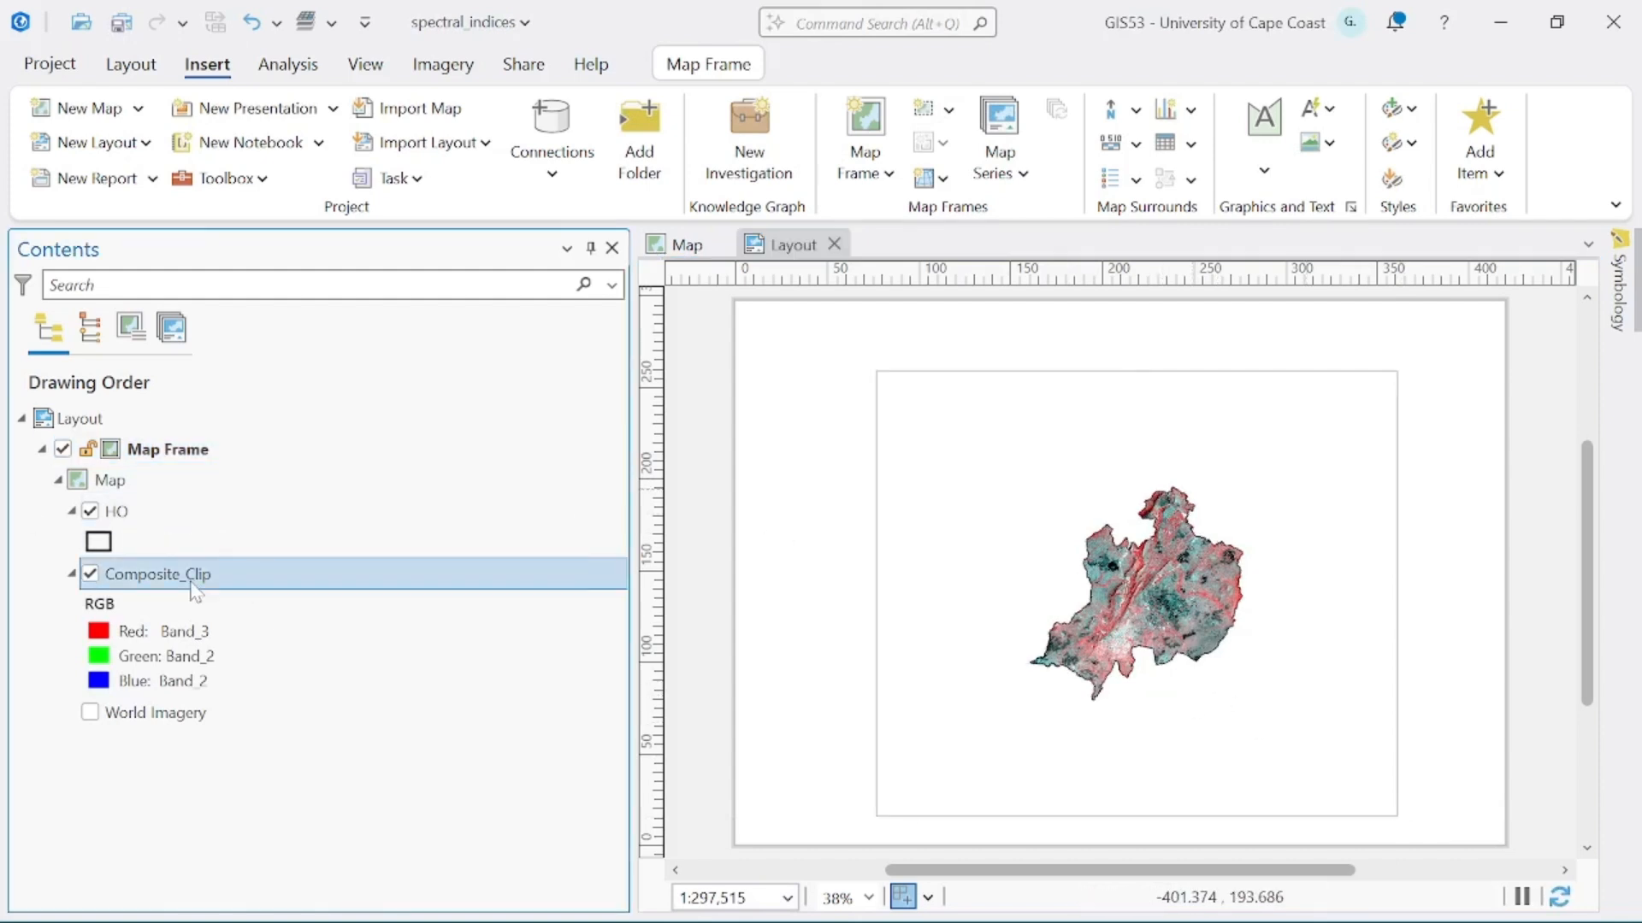
pyautogui.click(337, 330)
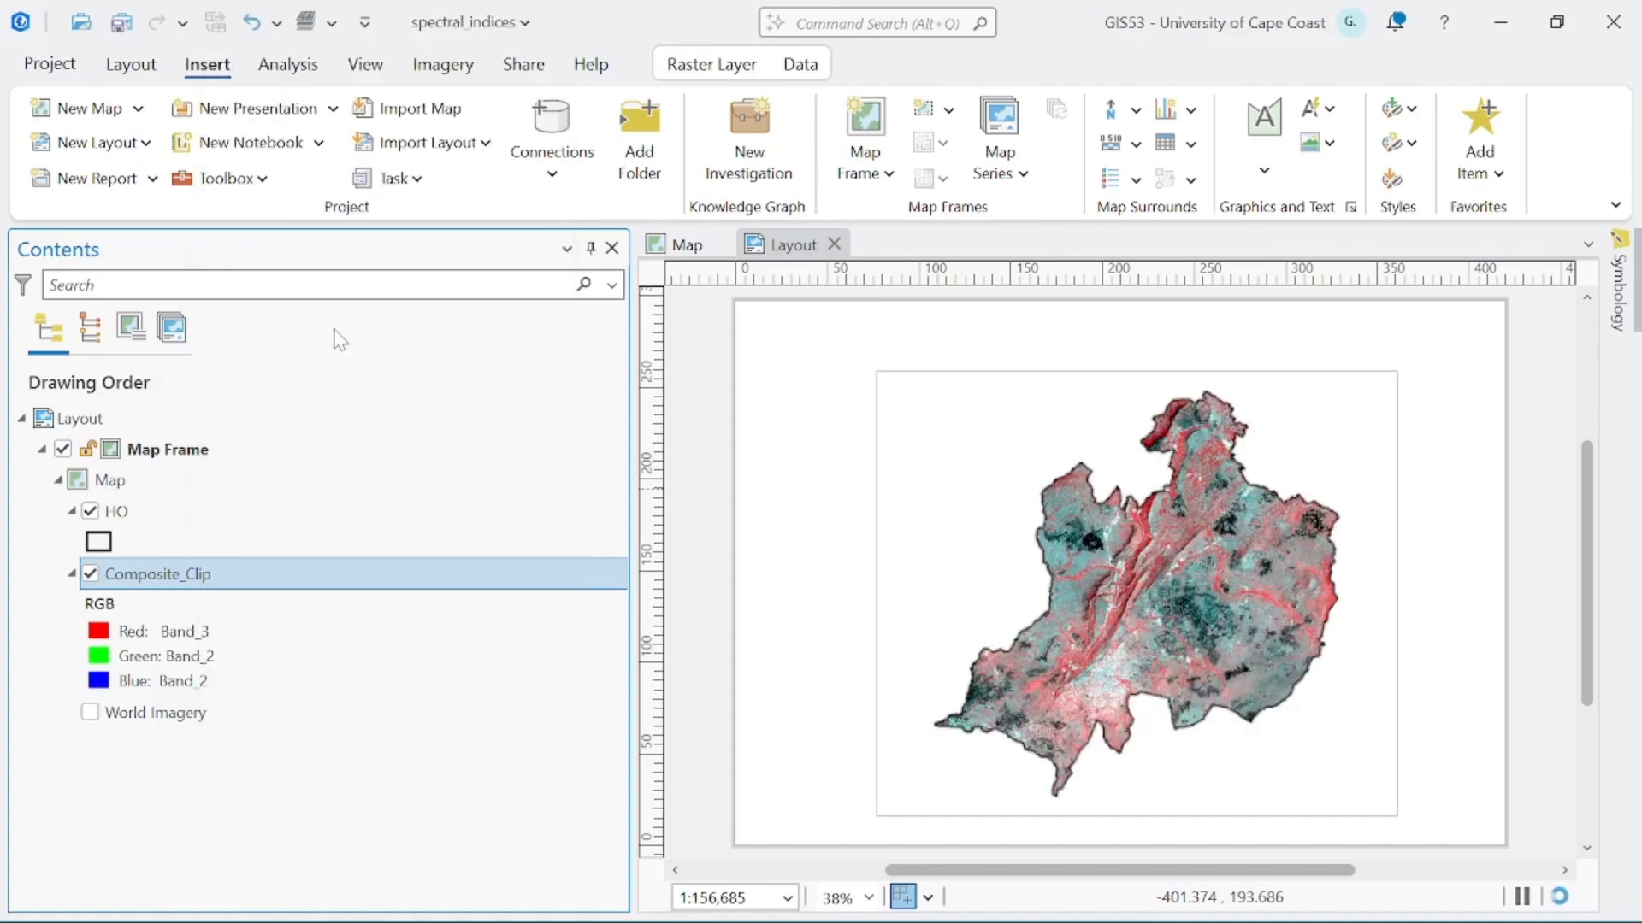
# Step: Enlarge the map frame toward the page's upper-left corner and its right edge
pyautogui.click(1324, 608)
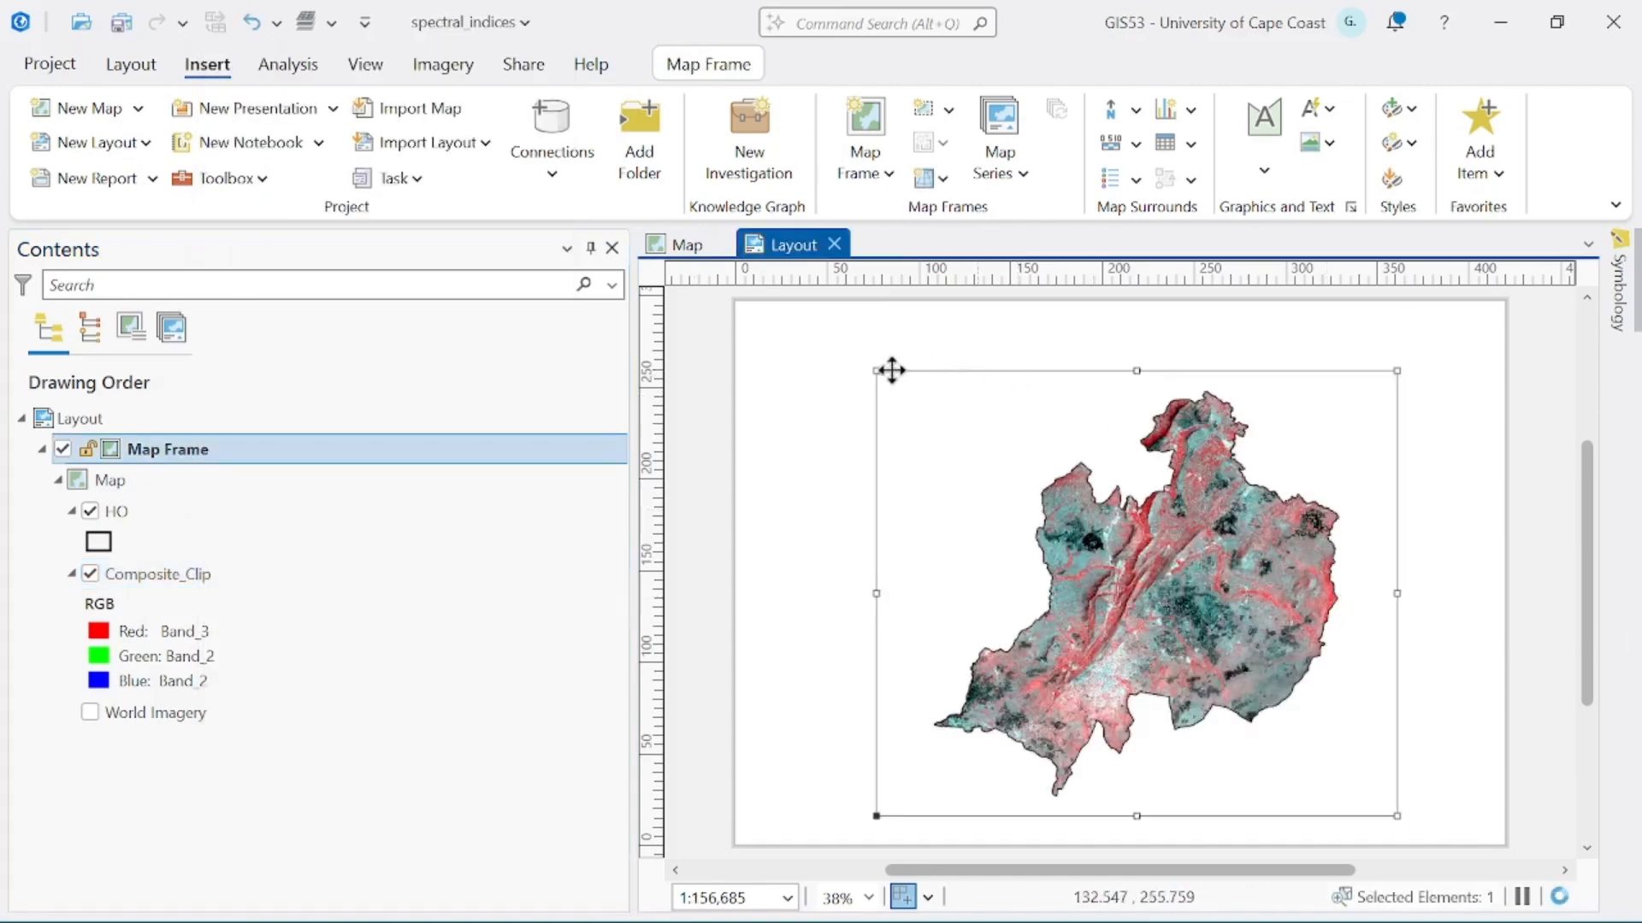
pyautogui.moveTo(879, 378); pyautogui.dragTo(828, 342)
pyautogui.moveTo(1396, 578); pyautogui.dragTo(1437, 575)
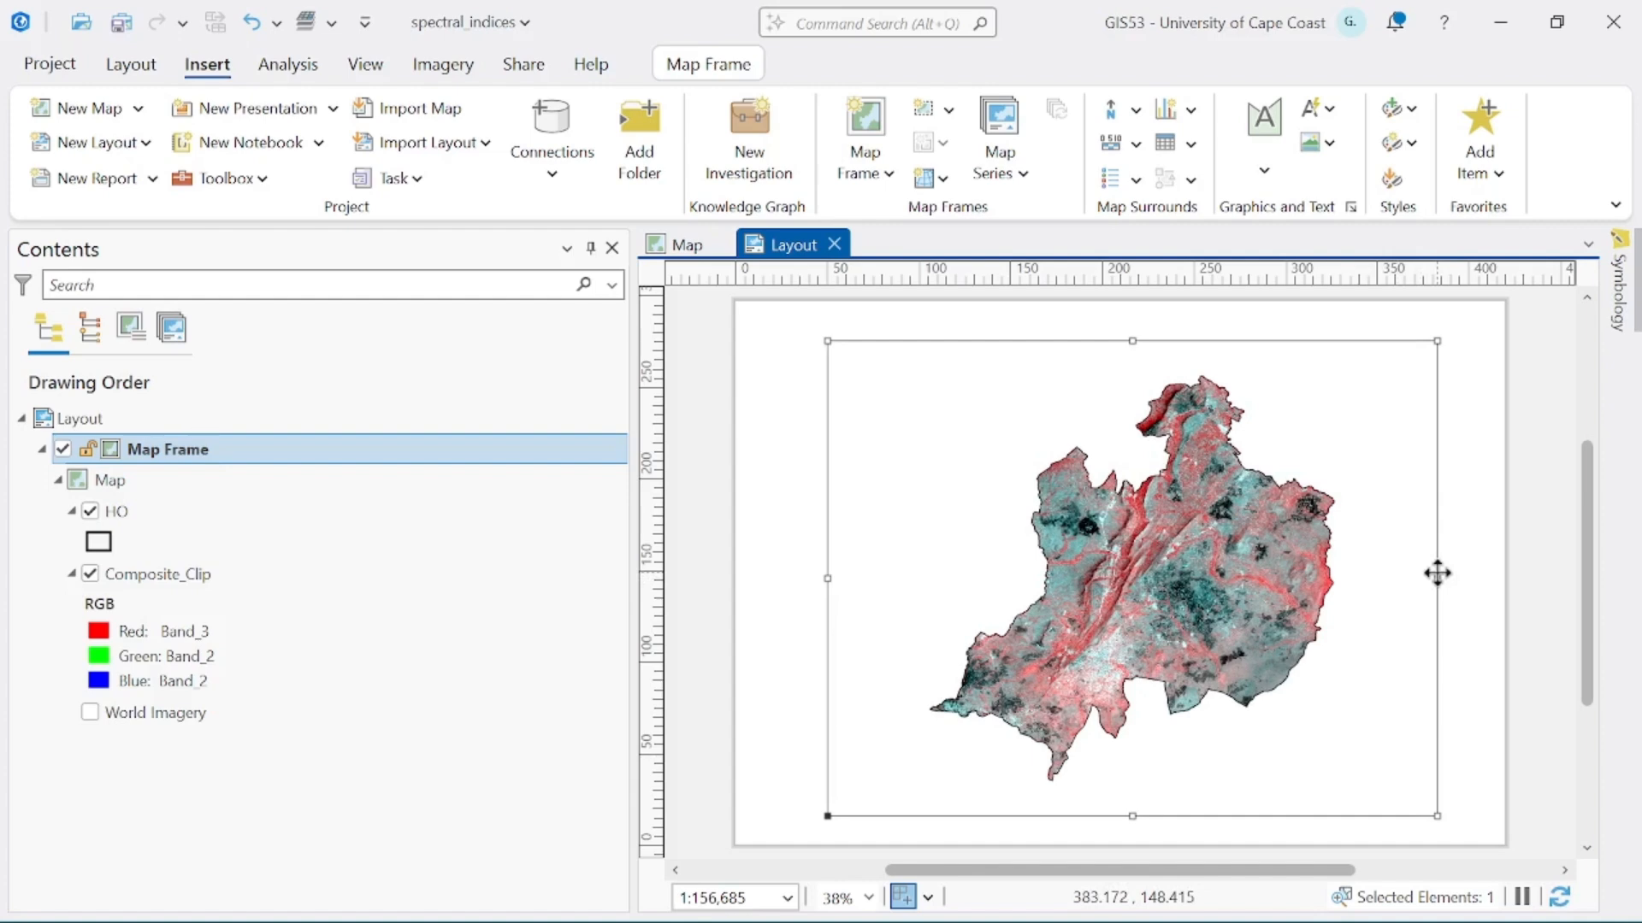
# Step: Insert a metric Single Division Scale Bar in kilometers along the lower-left edge of the map frame
pyautogui.click(1136, 147)
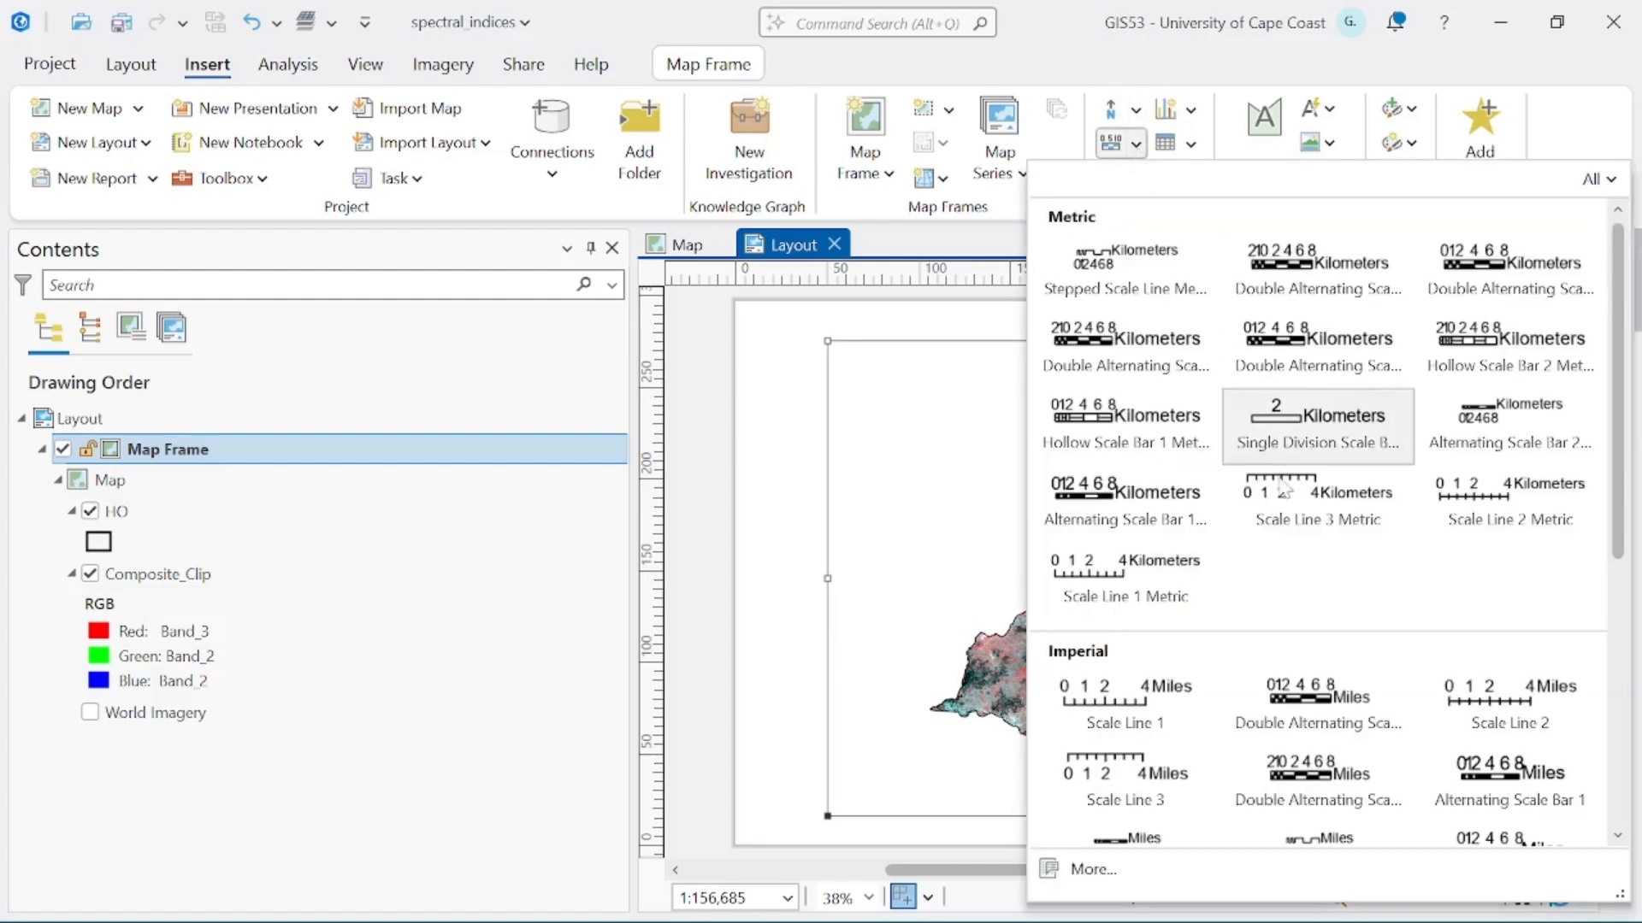
pyautogui.scroll(-6, 1368, 500)
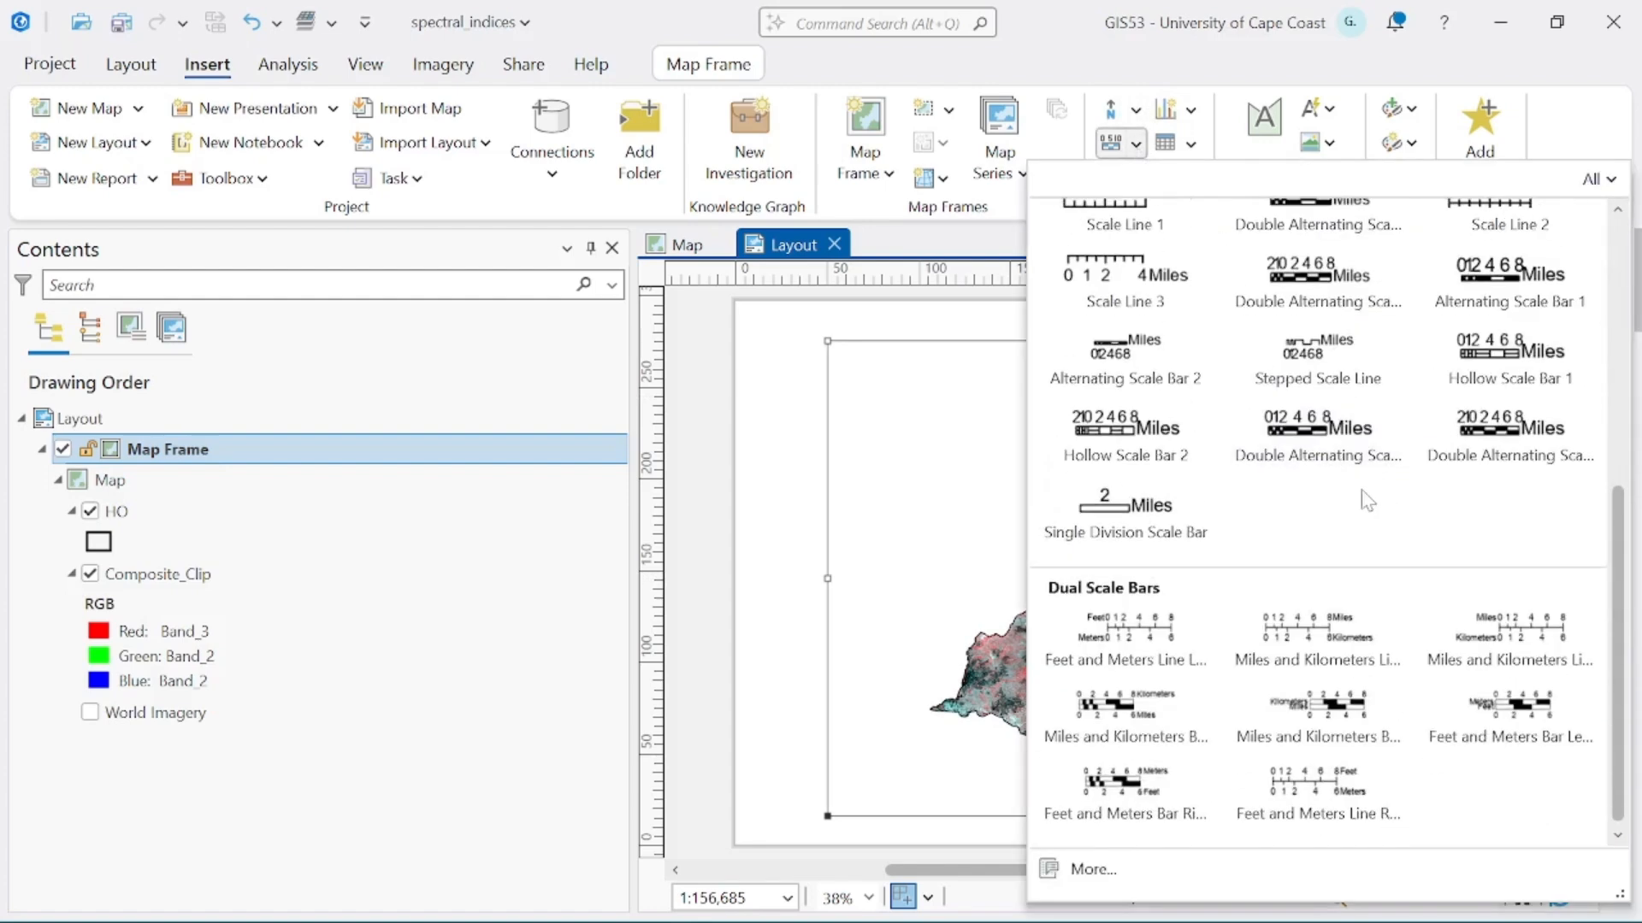
pyautogui.scroll(5, 1368, 501)
pyautogui.scroll(-5, 1368, 500)
pyautogui.scroll(5, 1369, 500)
pyautogui.click(1314, 421)
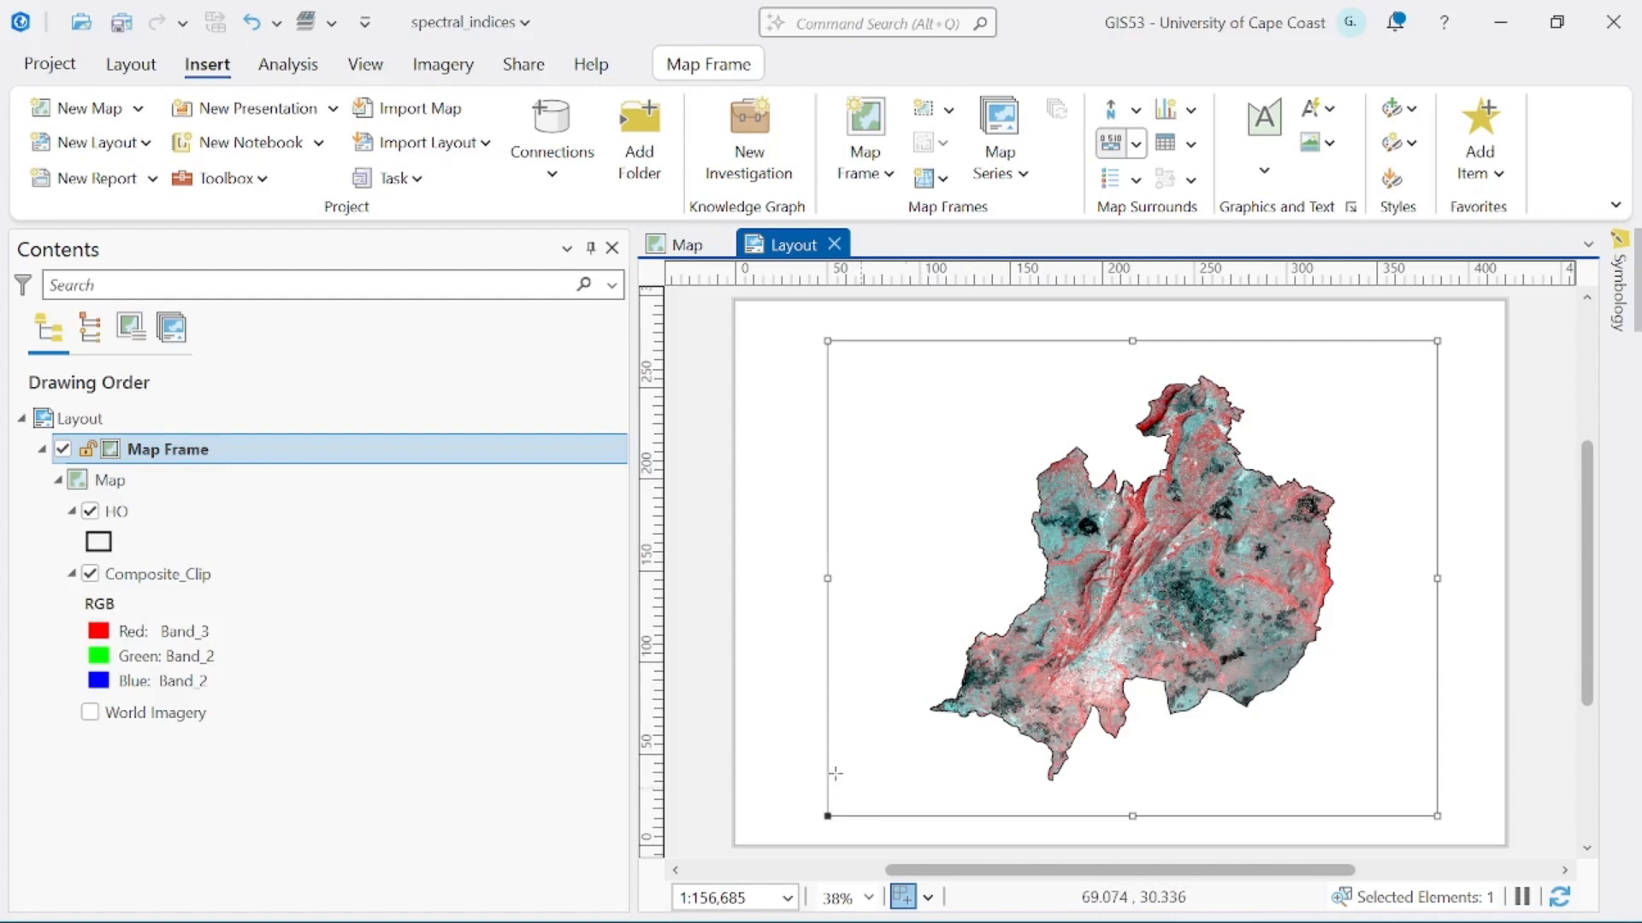
pyautogui.moveTo(842, 780); pyautogui.dragTo(1185, 811)
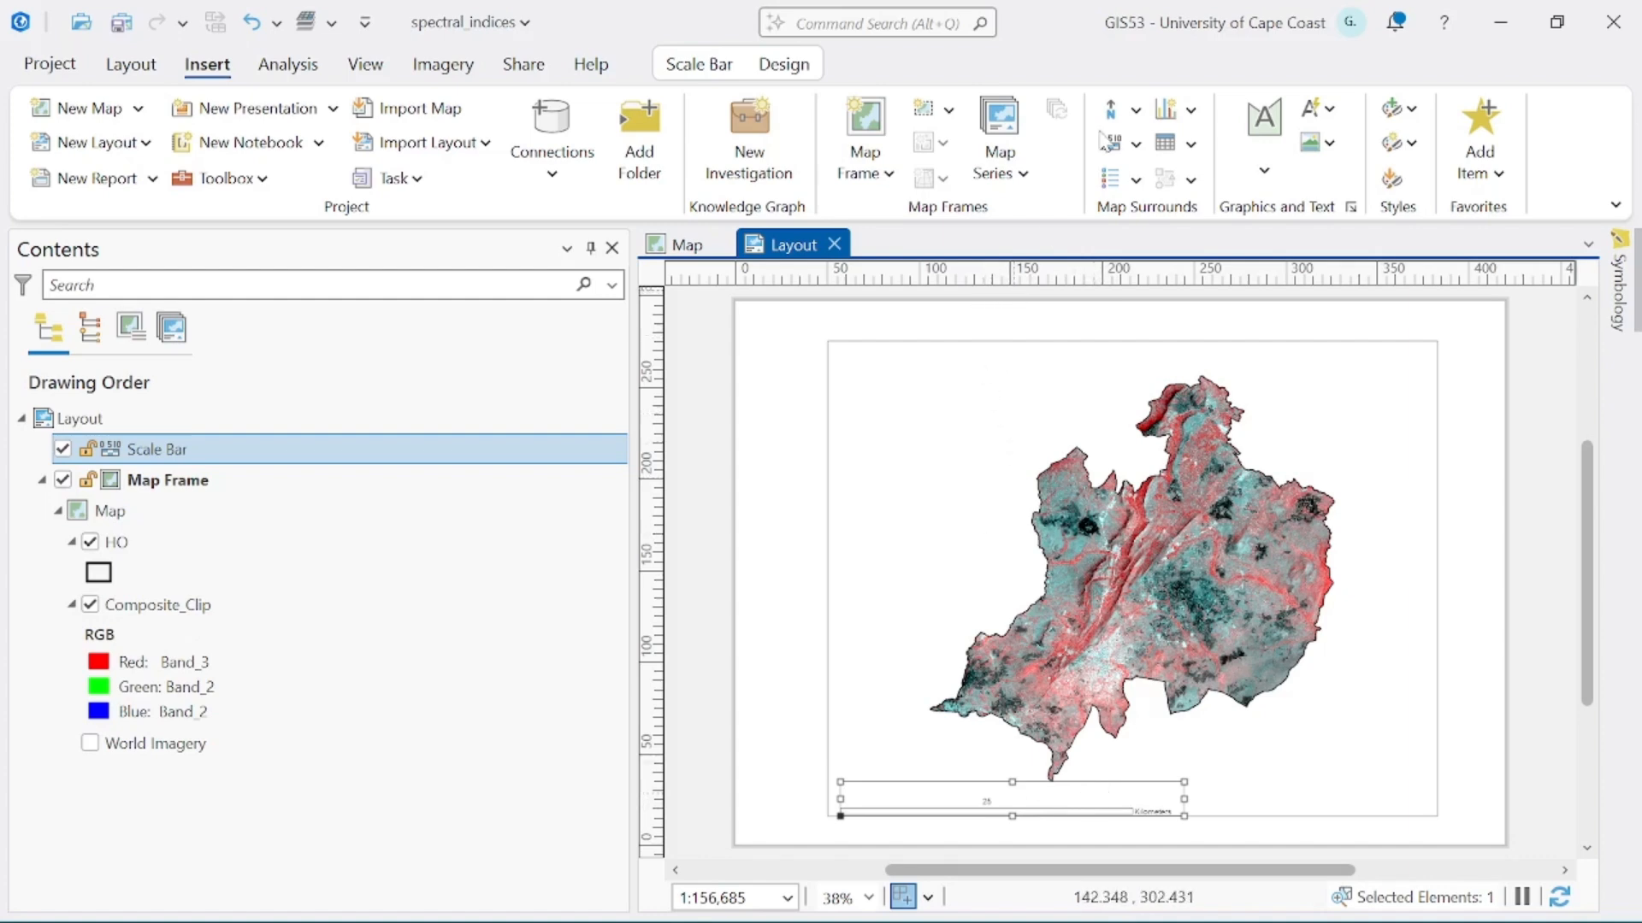
# Step: Insert the second north arrow style and position it in the upper-right corner of the map frame
pyautogui.click(1136, 109)
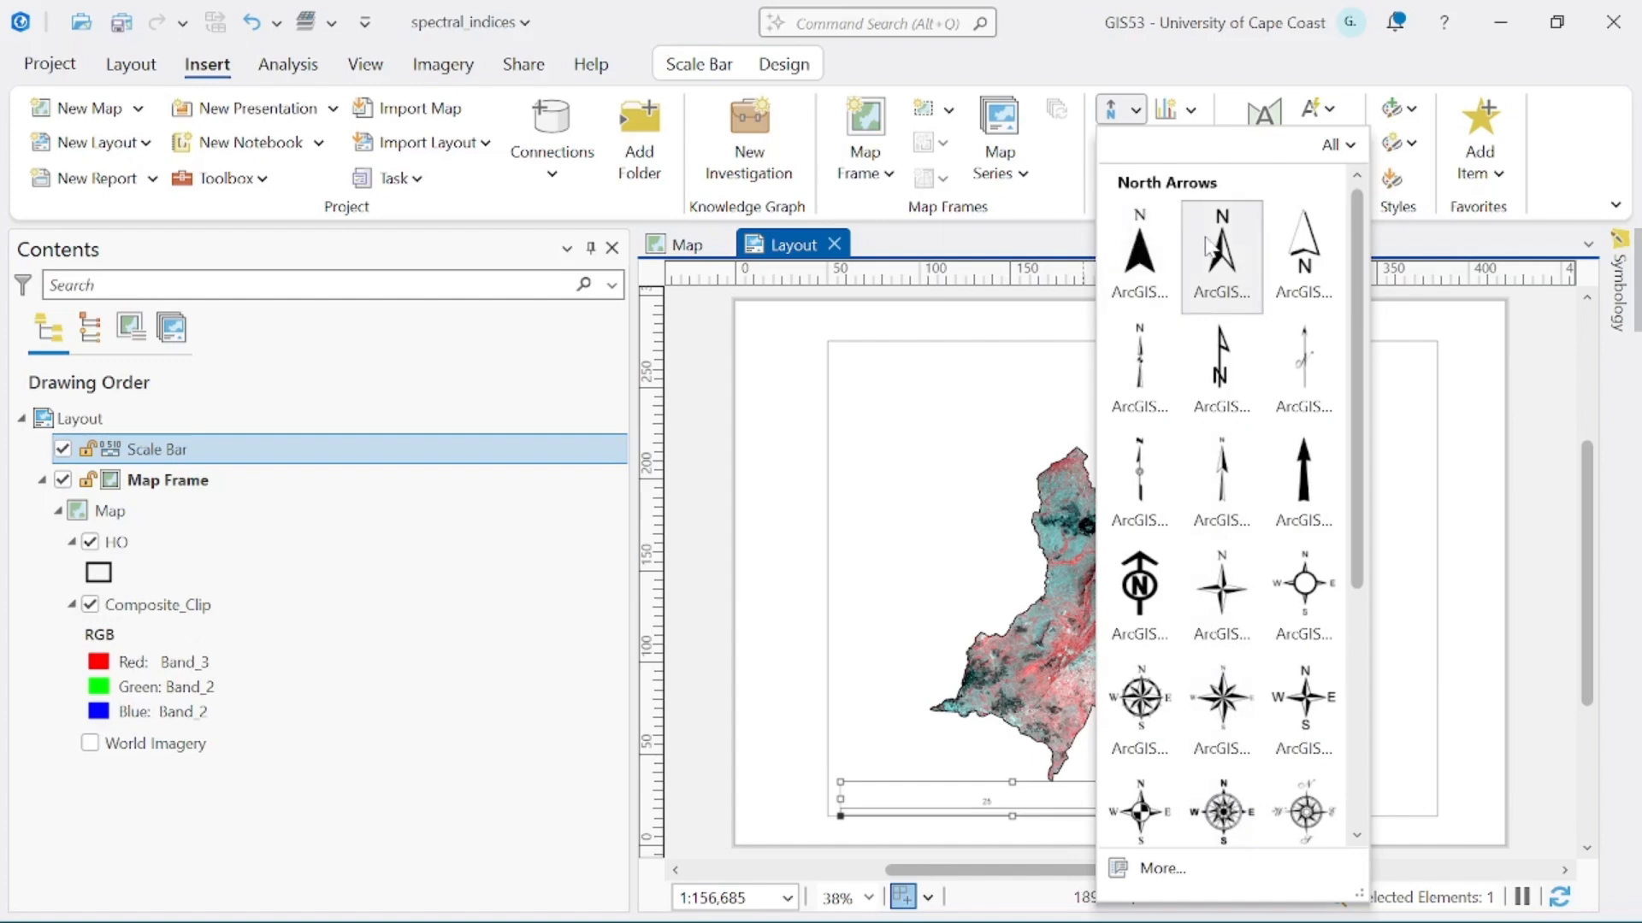
pyautogui.click(1222, 256)
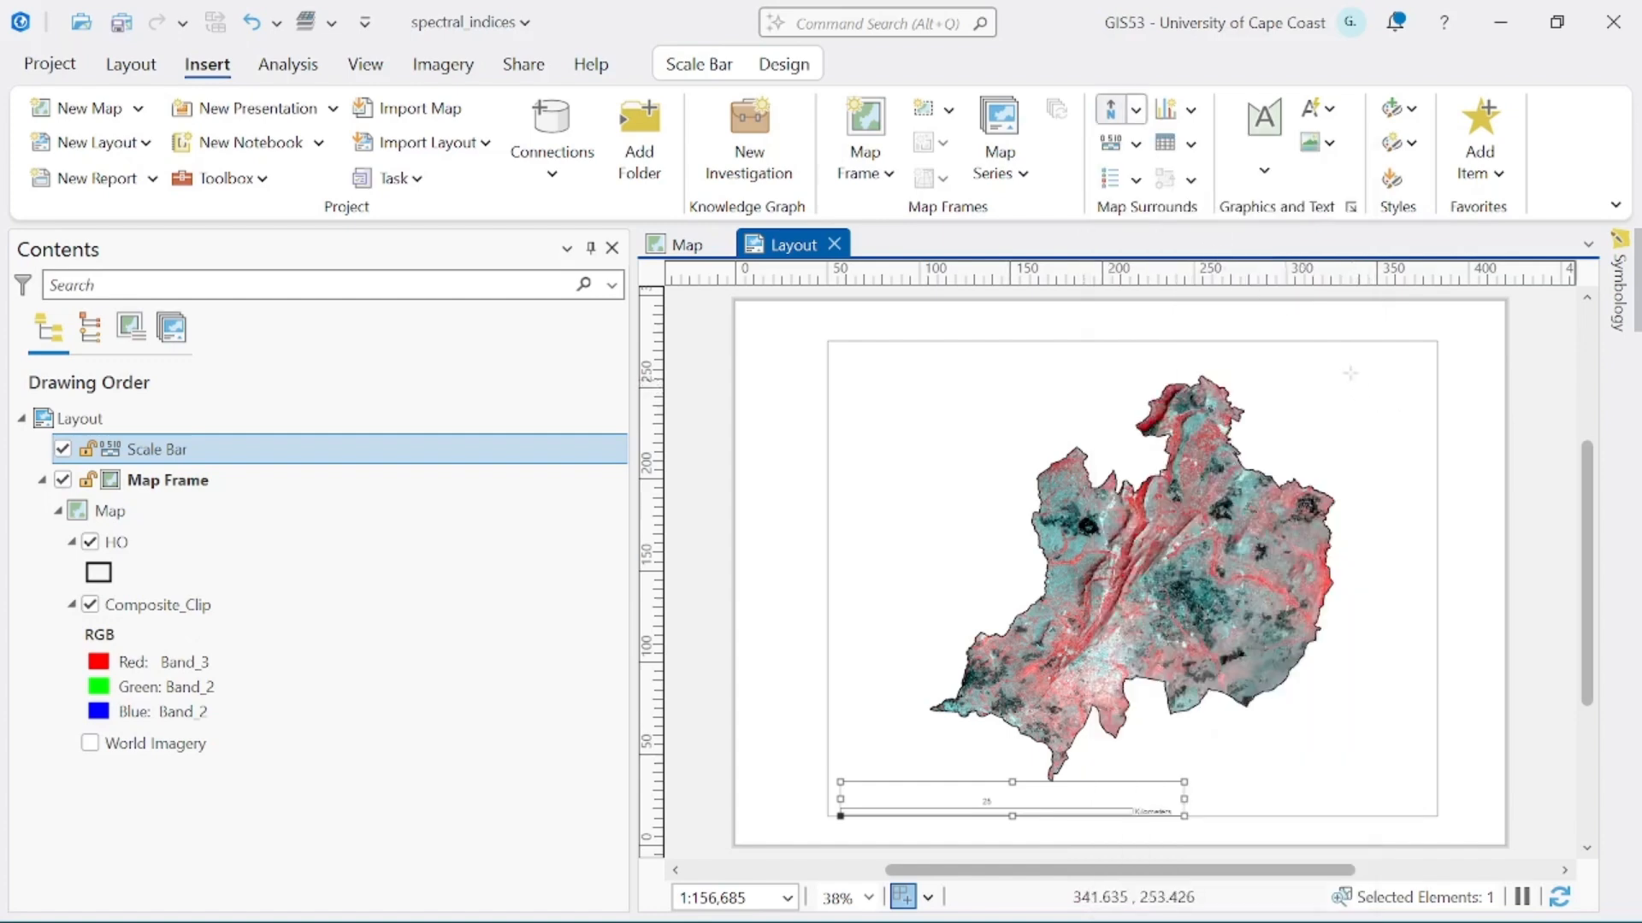
pyautogui.moveTo(1338, 361); pyautogui.dragTo(1419, 477)
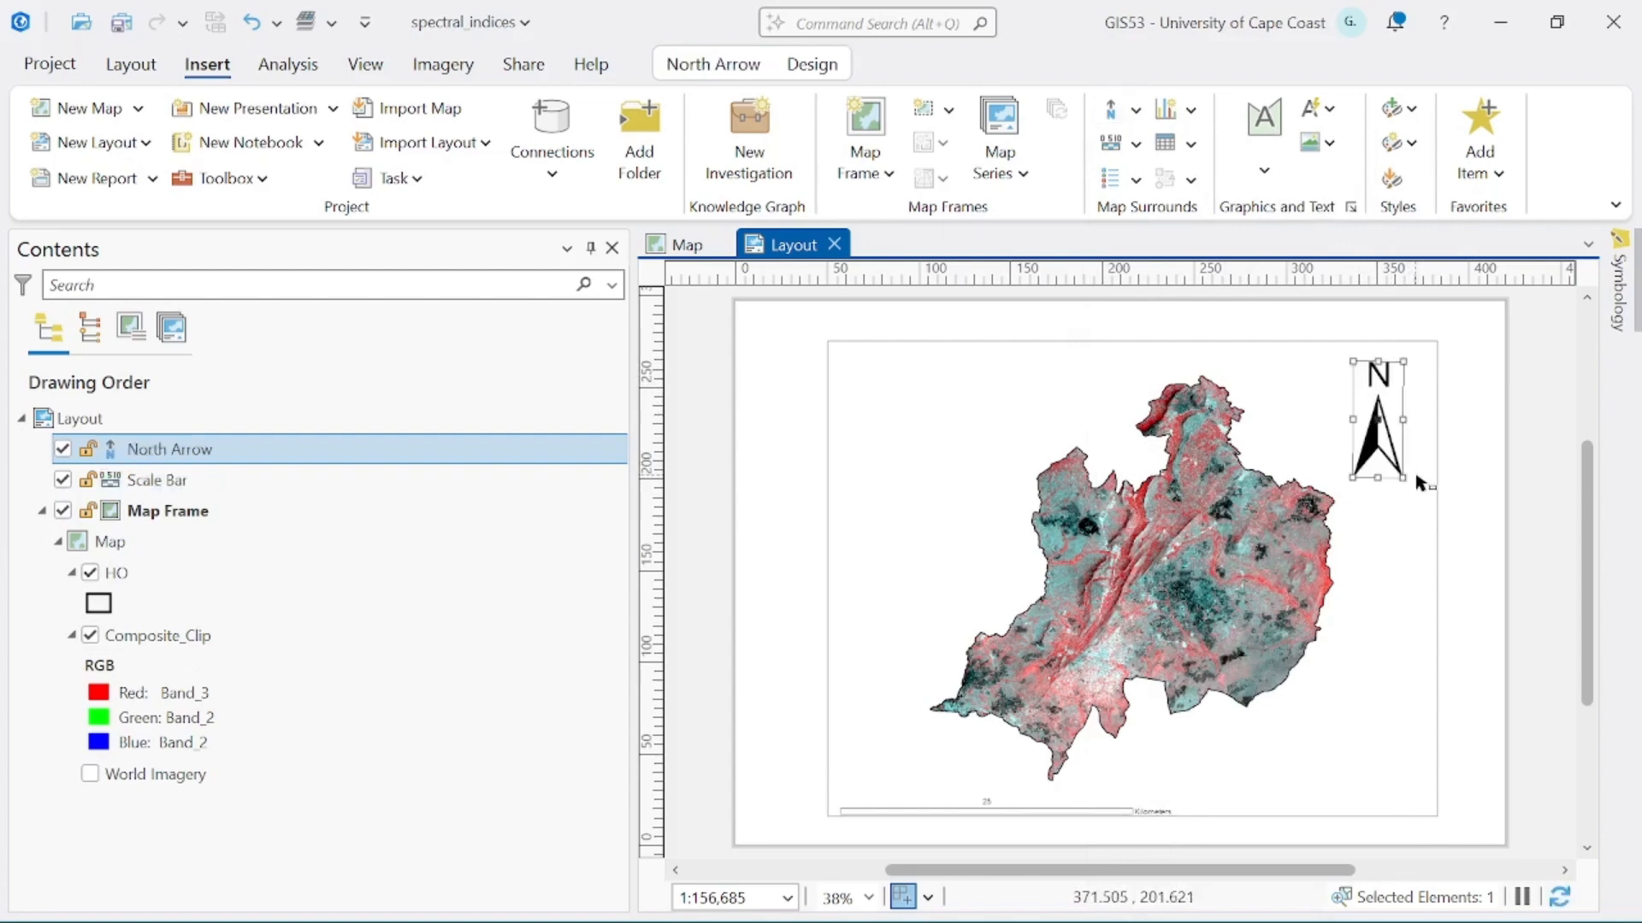
pyautogui.moveTo(1373, 421); pyautogui.dragTo(1363, 466)
# Step: Delete the single division scale bar from the layout
pyautogui.click(898, 805)
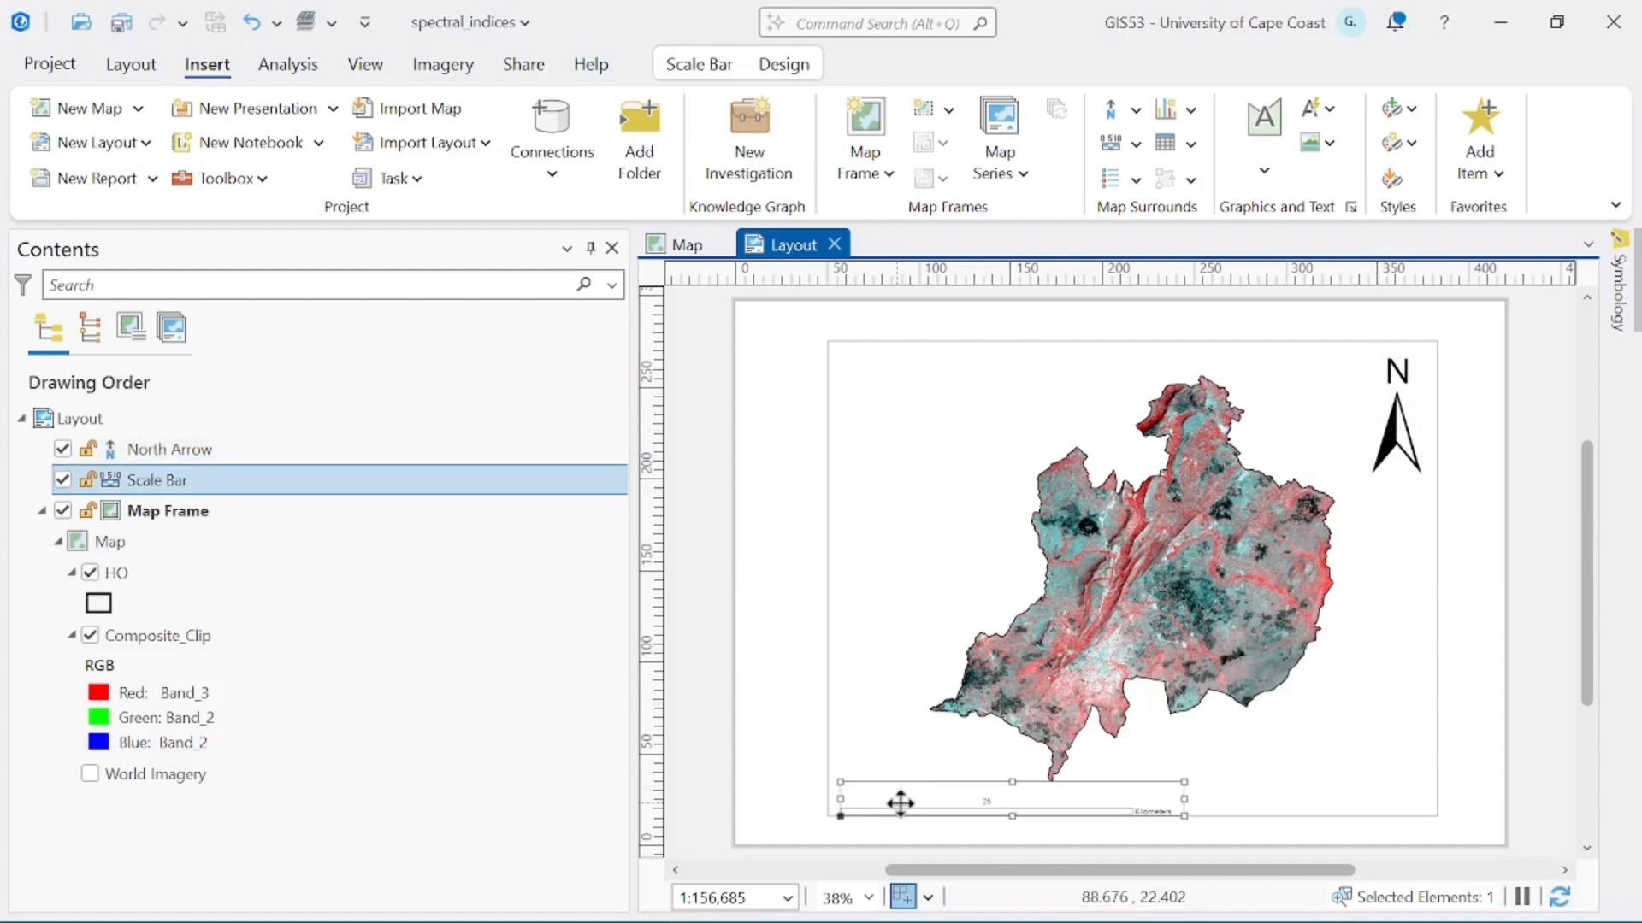
pyautogui.rightClick(907, 811)
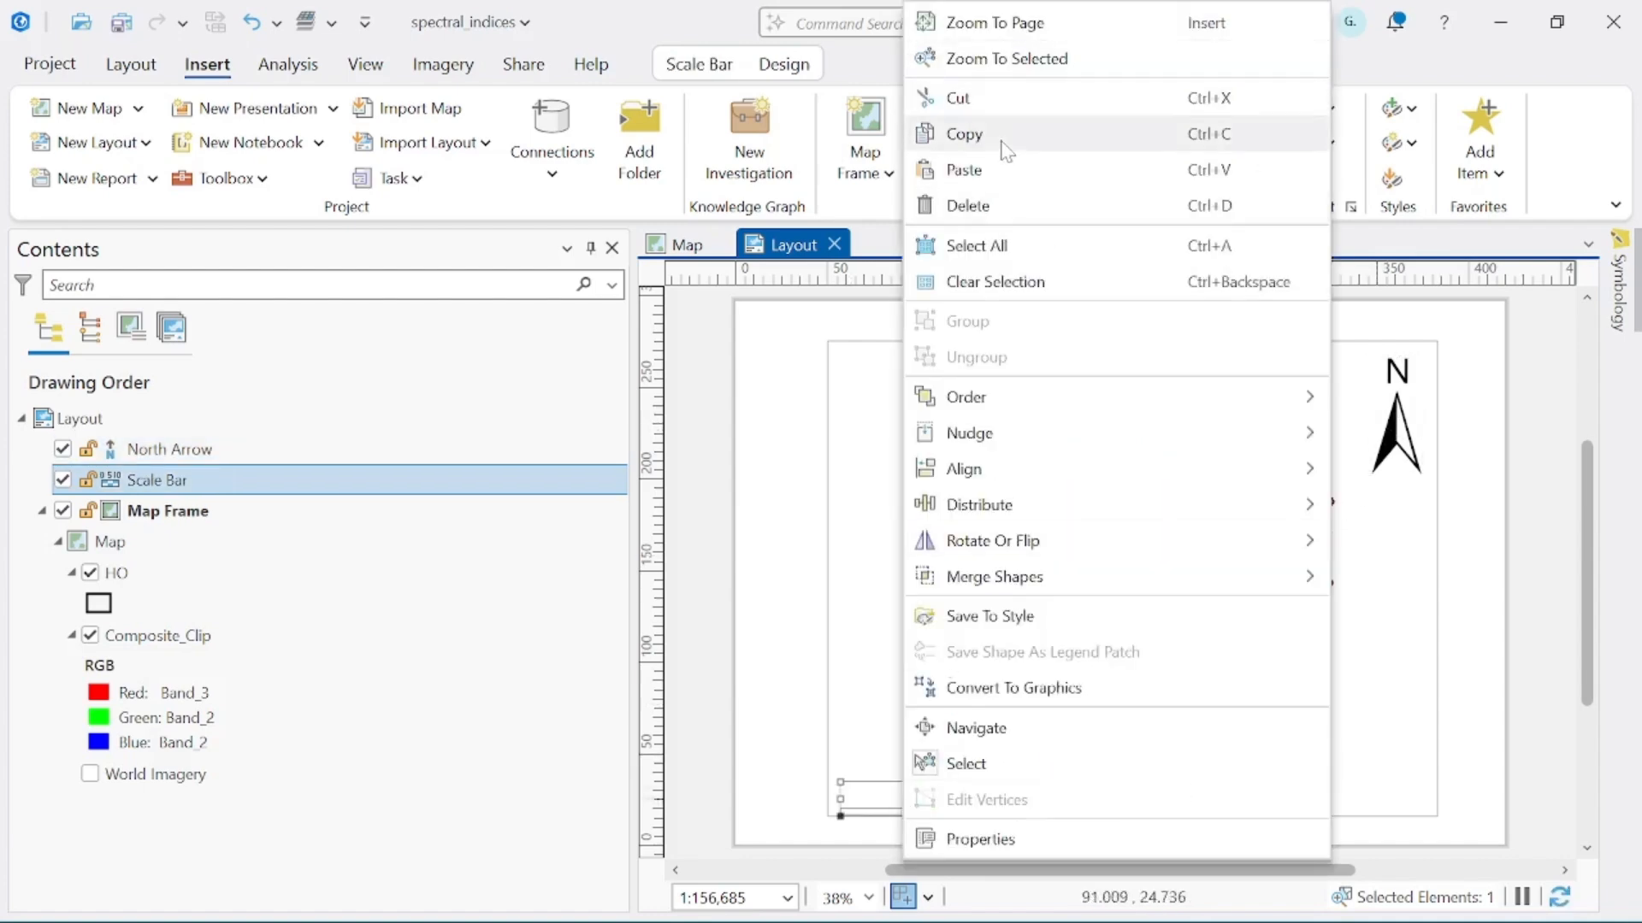
pyautogui.click(988, 206)
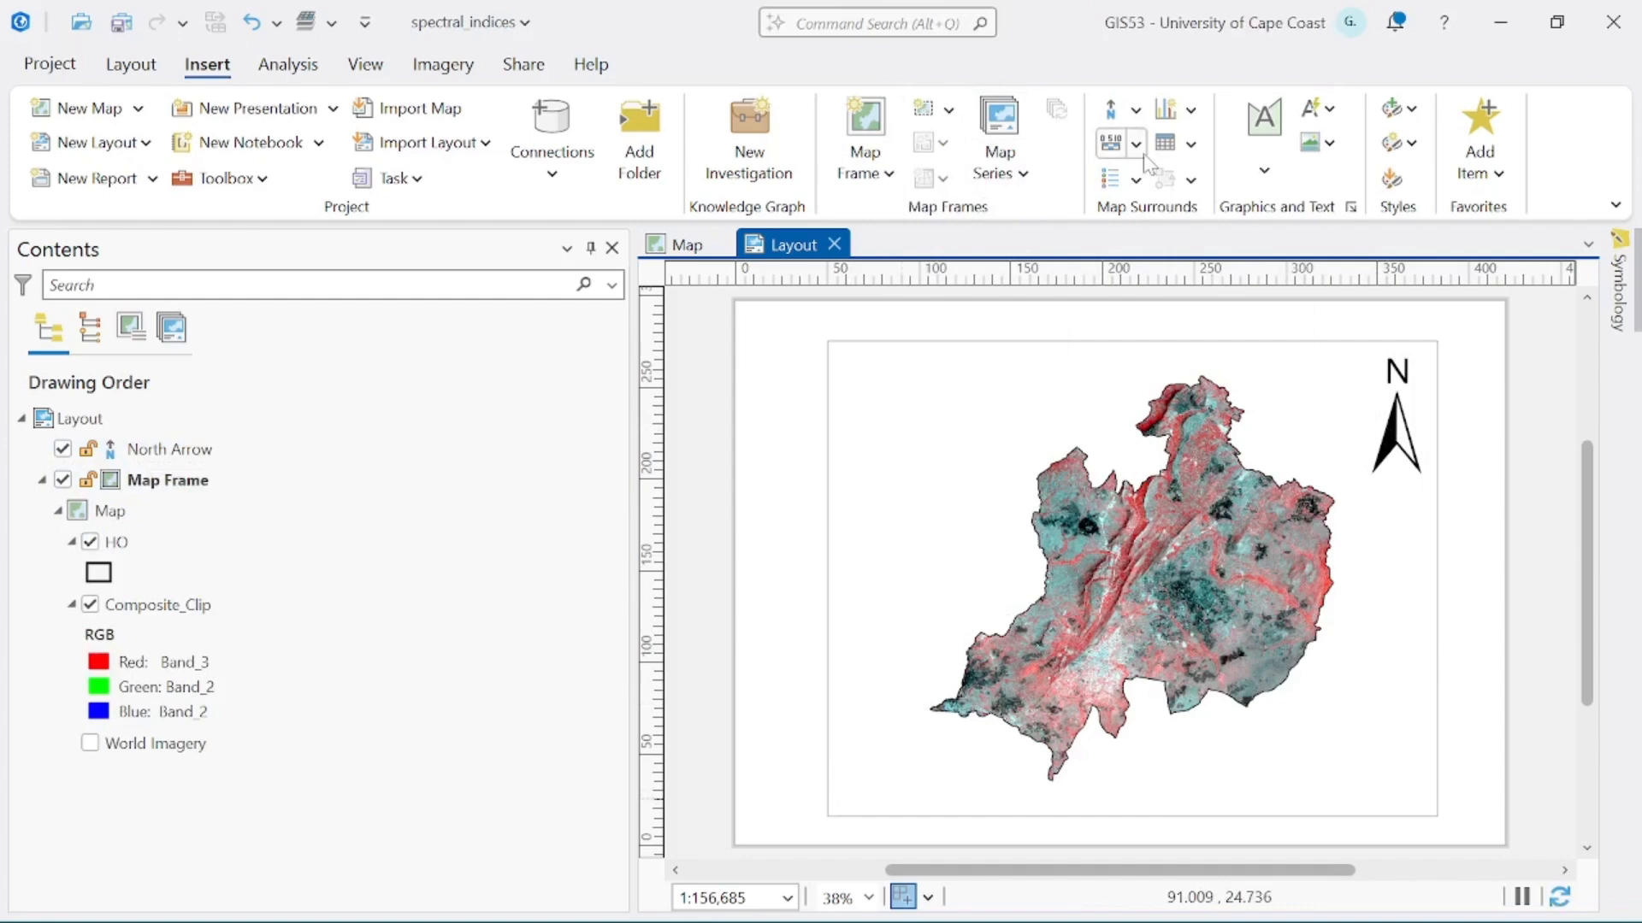
# Step: Insert a metric Stepped Scale Line in kilometers in the lower-left corner of the map frame
pyautogui.click(1135, 144)
pyautogui.click(1132, 278)
pyautogui.moveTo(849, 780); pyautogui.dragTo(1091, 808)
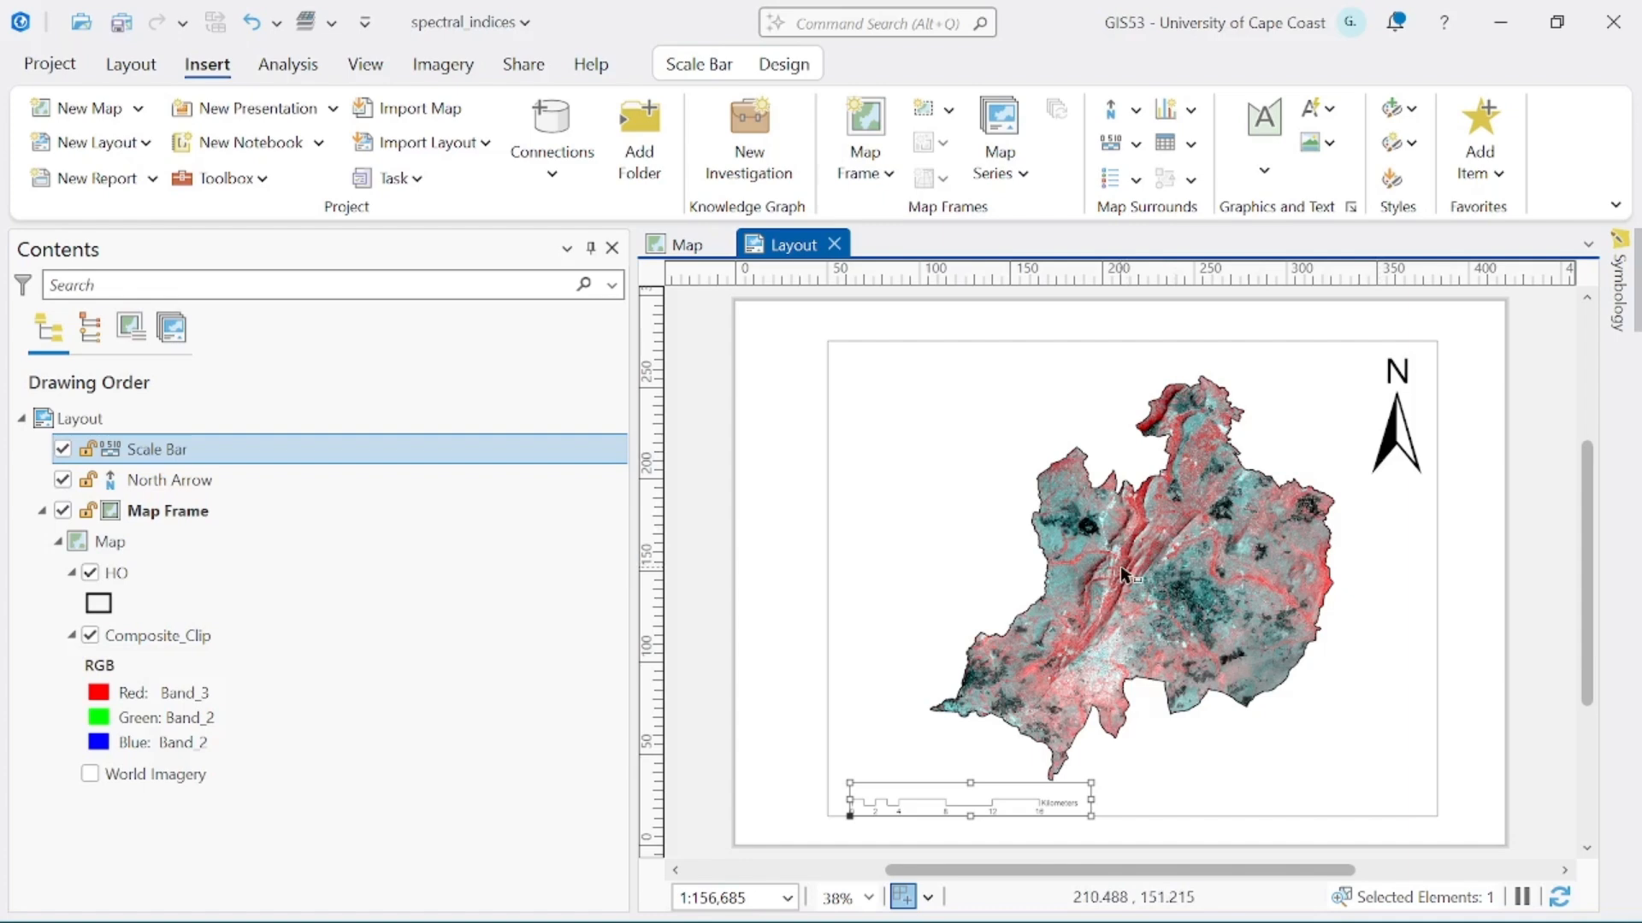
# Step: Activate the map frame and shift the map toward the frame's upper left, away from the north arrow
pyautogui.click(1181, 555)
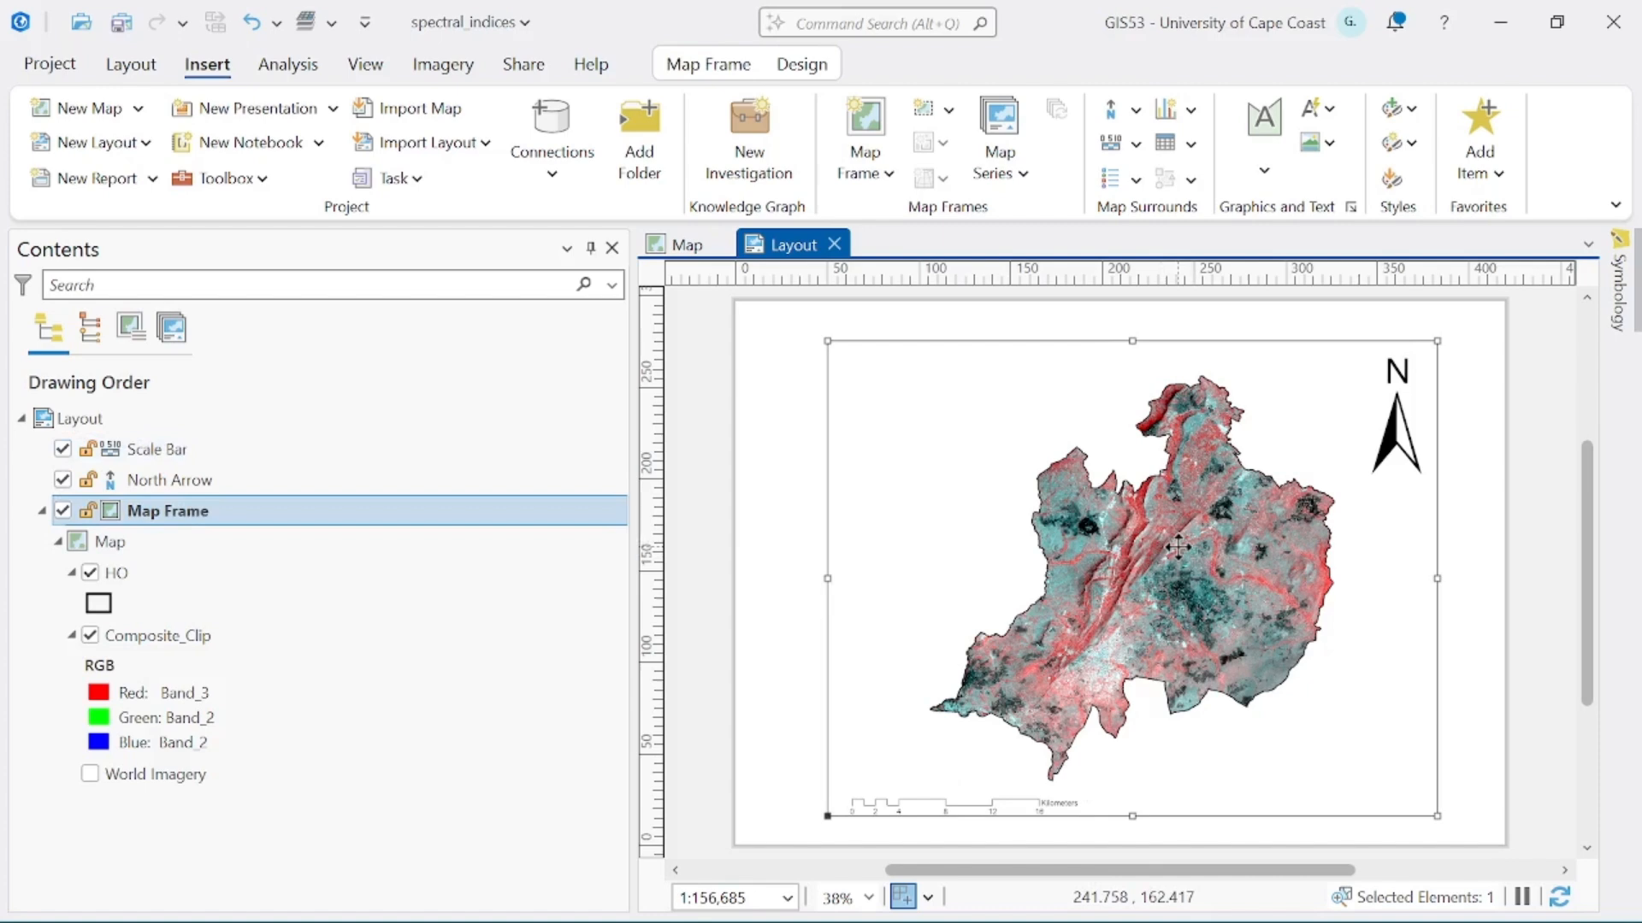
pyautogui.rightClick(1182, 555)
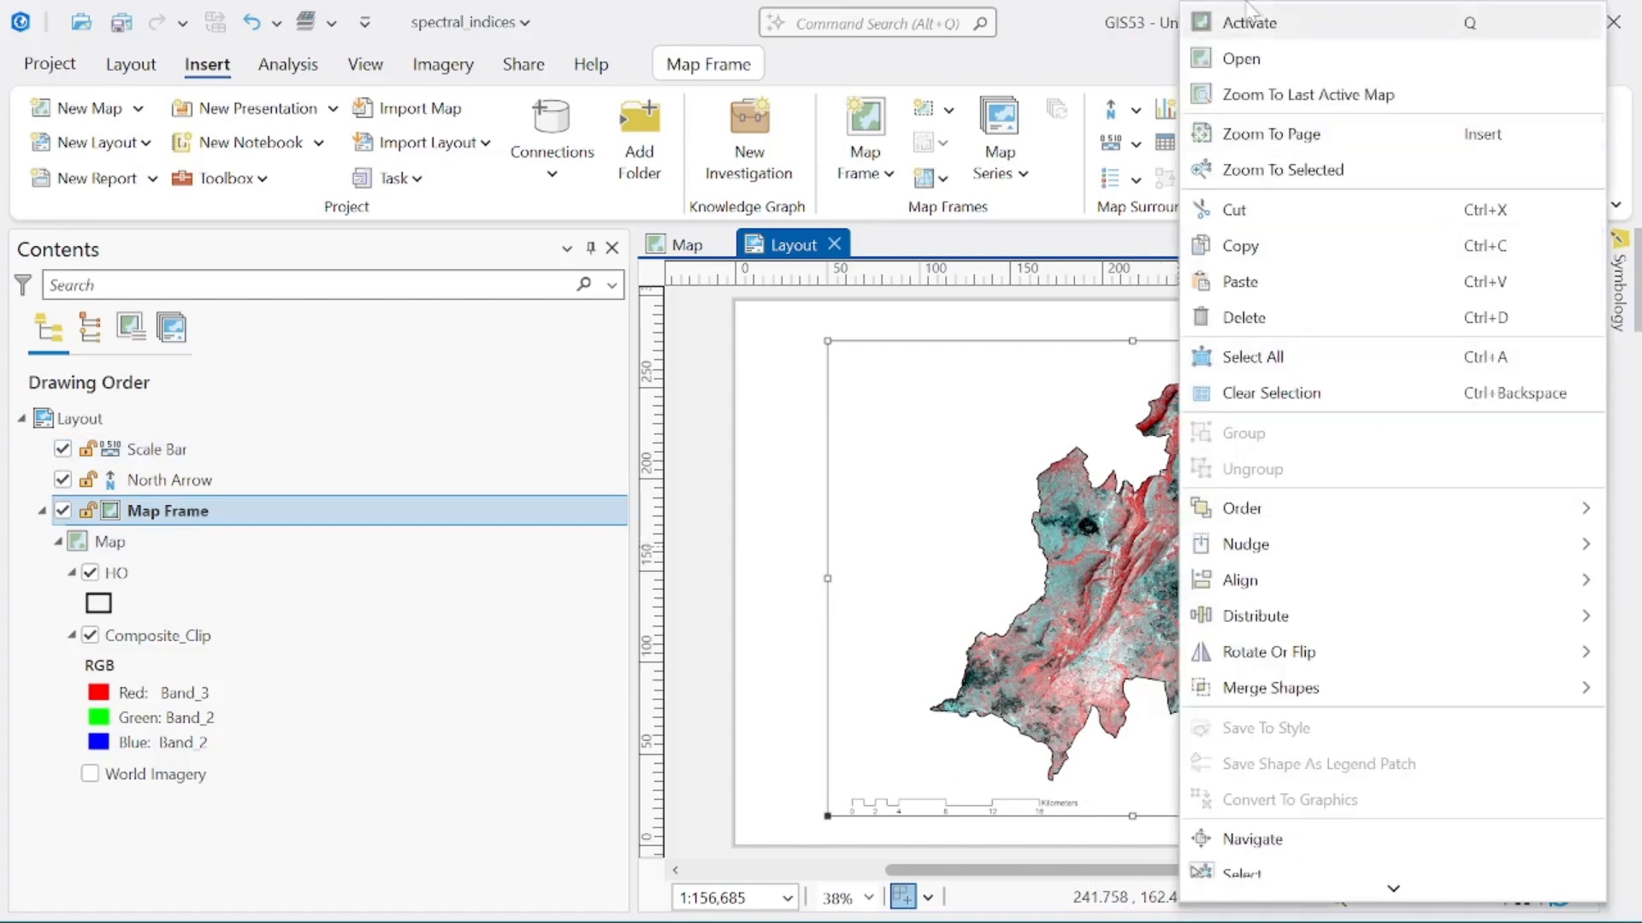
pyautogui.click(1269, 23)
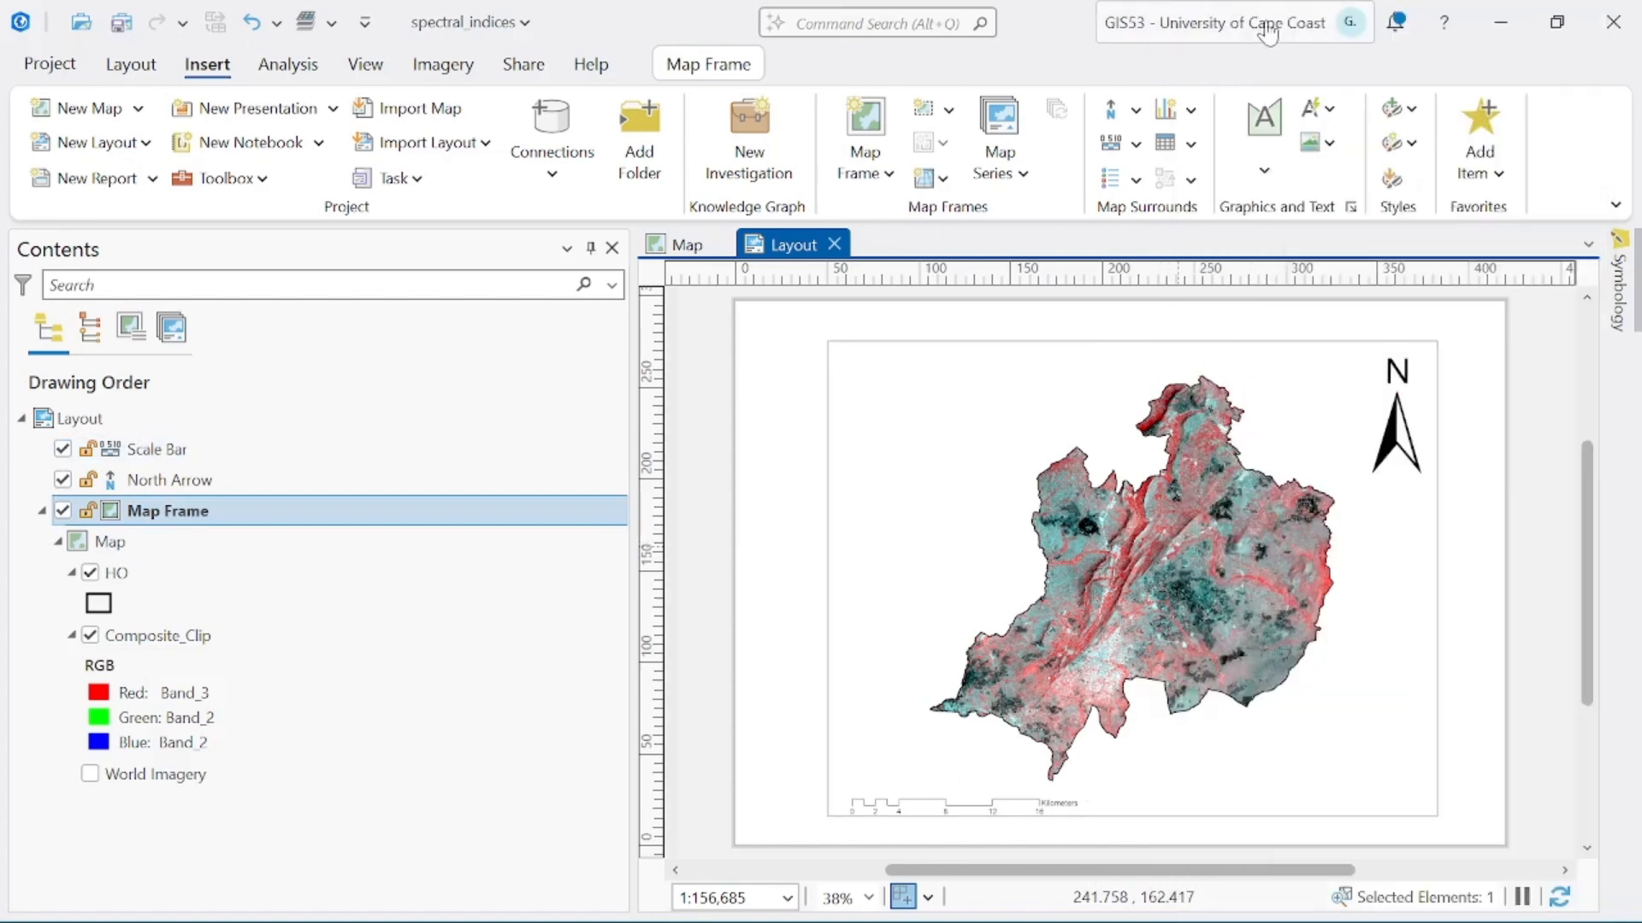
pyautogui.moveTo(1087, 547); pyautogui.dragTo(992, 523)
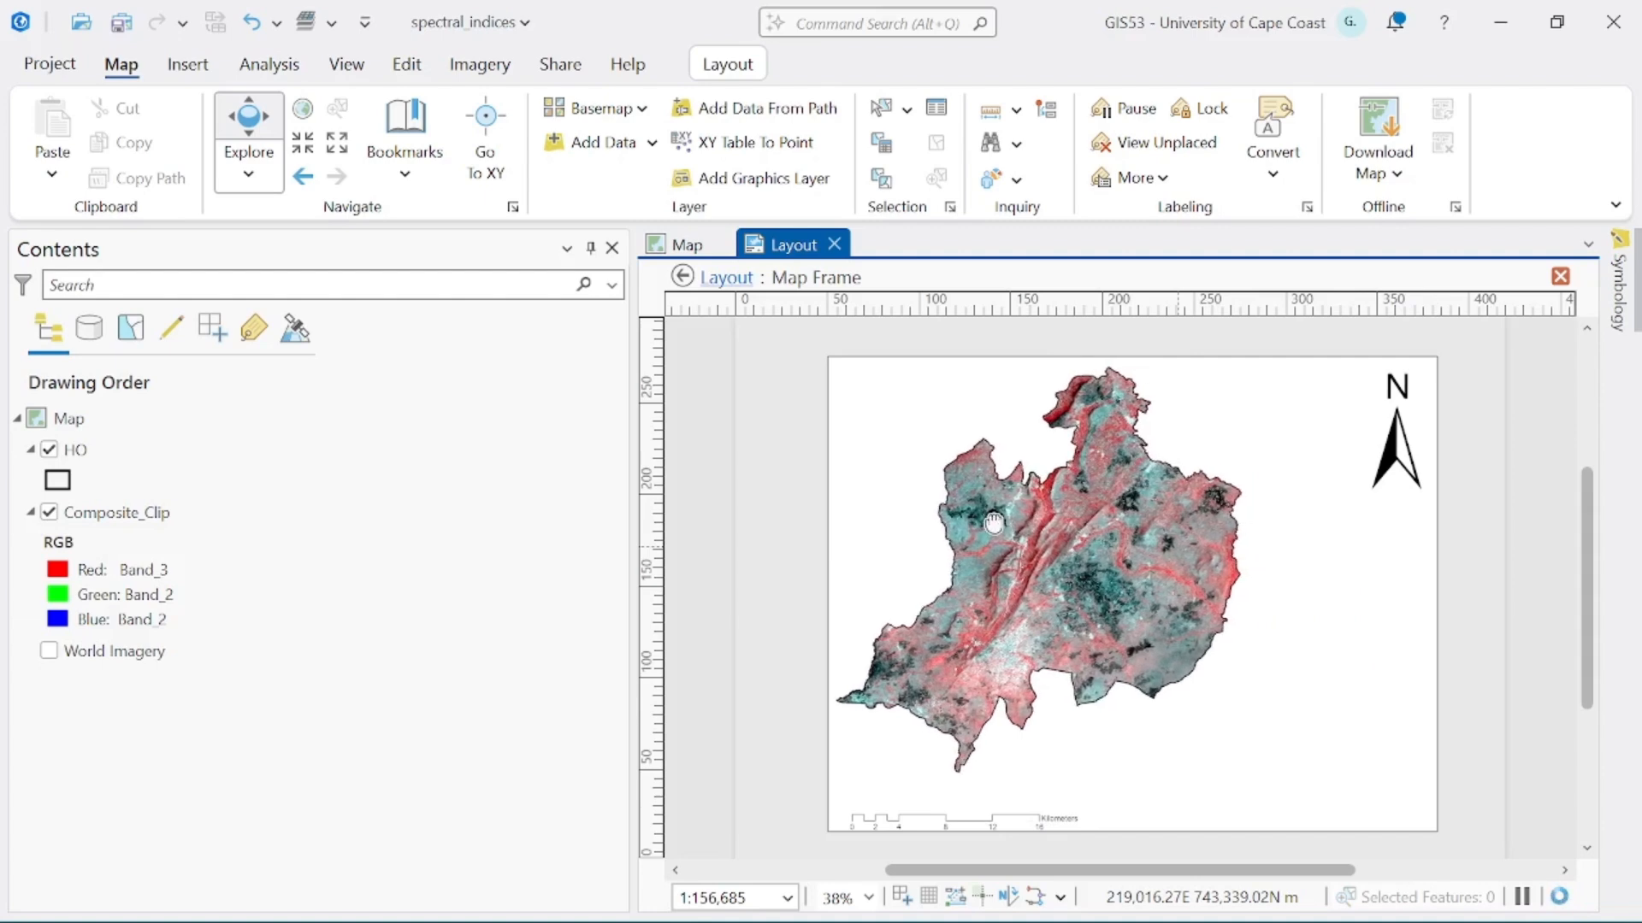
# Step: Close the map frame activation and insert a legend in the lower-right corner of the map frame
pyautogui.click(1560, 275)
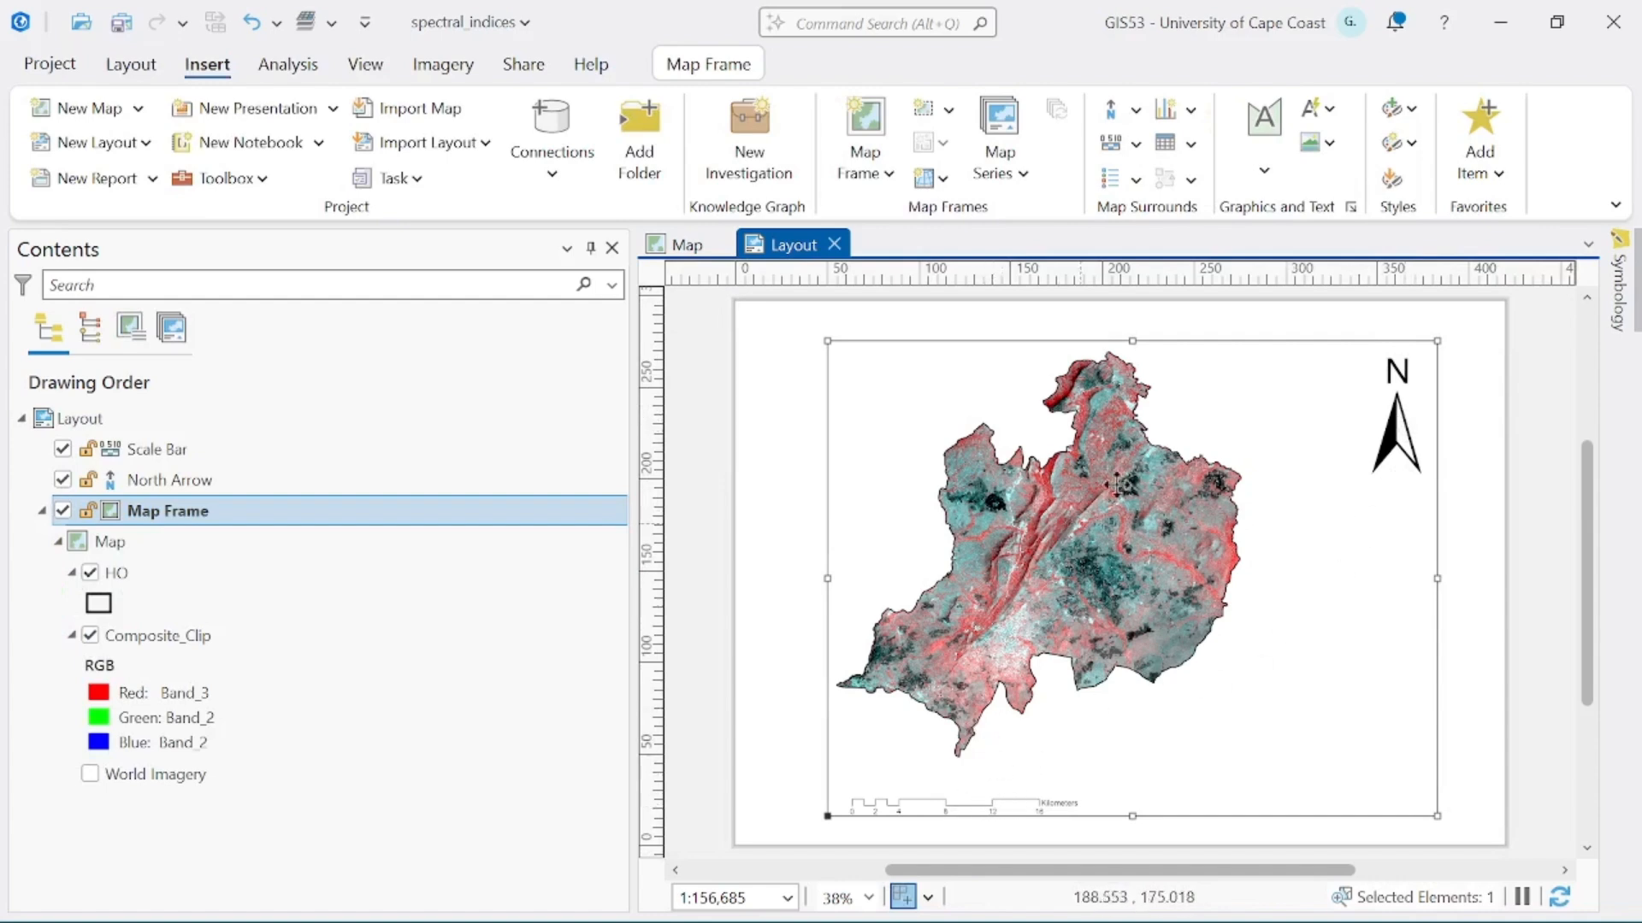
pyautogui.click(1137, 181)
pyautogui.click(1298, 380)
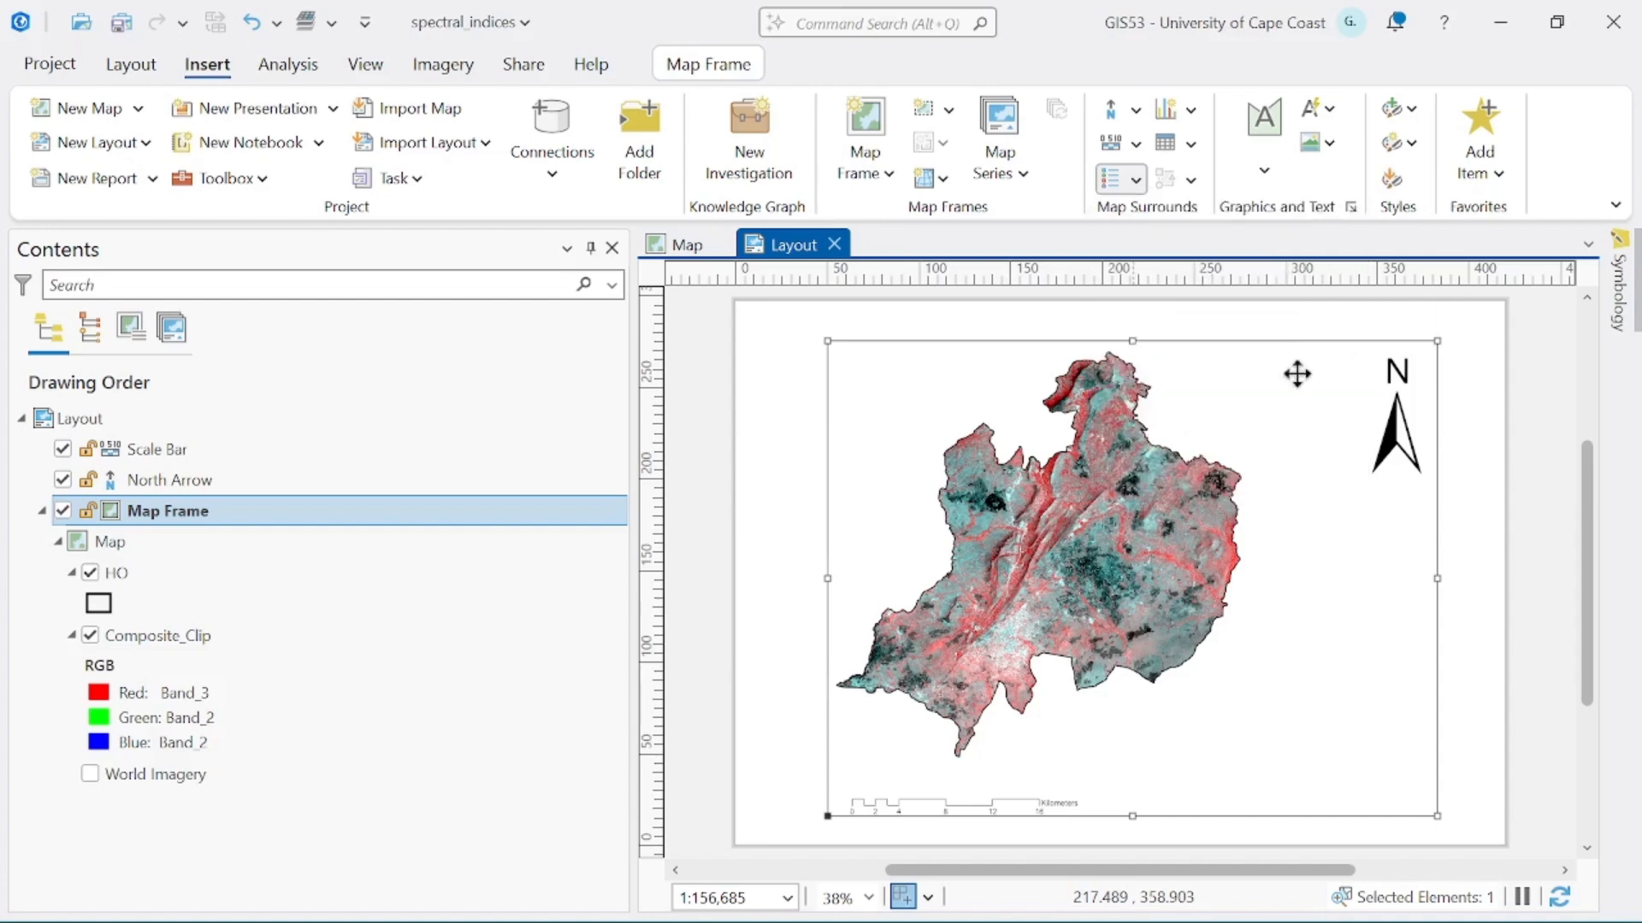
pyautogui.moveTo(1248, 660); pyautogui.dragTo(1416, 804)
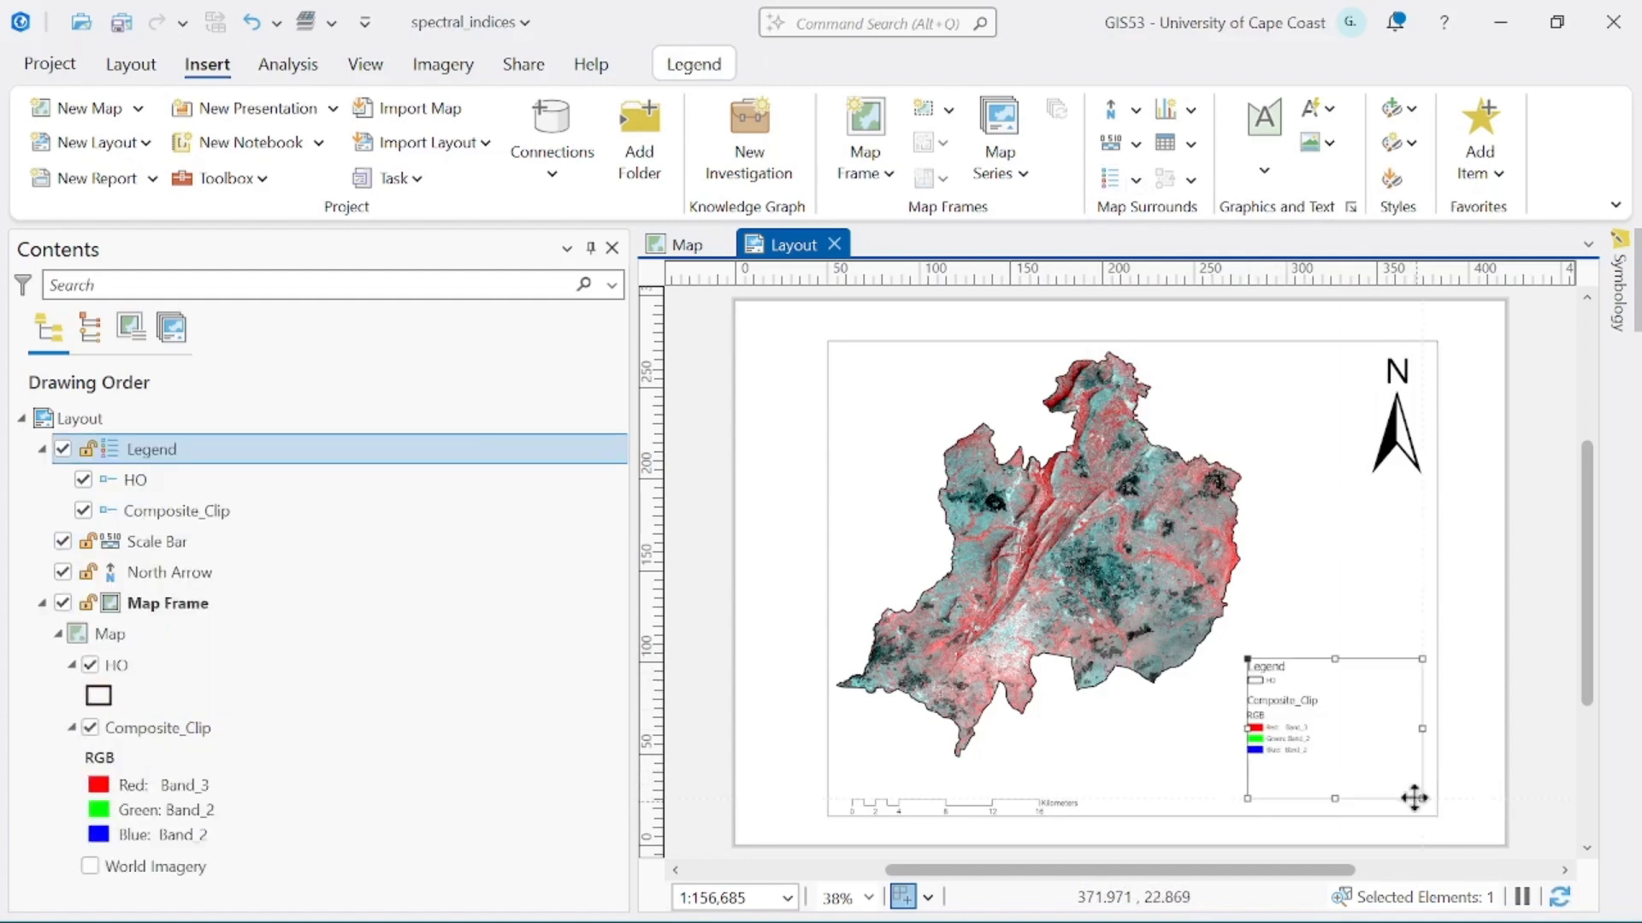
# Step: Set the legend's text symbol to bold at 20 pt and apply it
pyautogui.doubleClick(1293, 740)
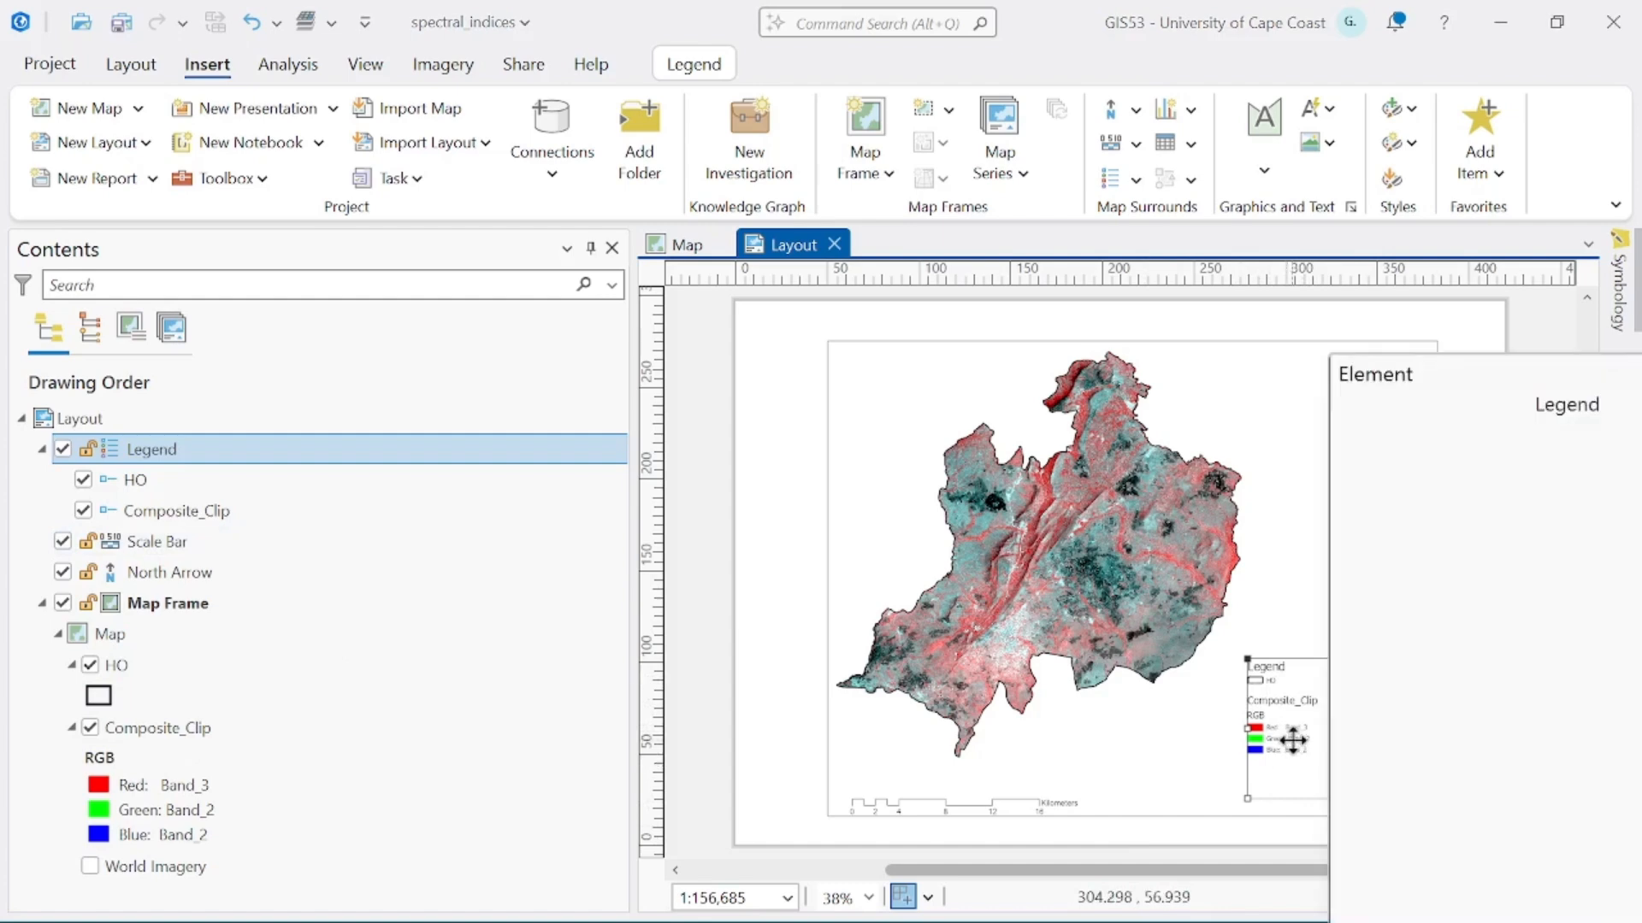
pyautogui.moveTo(1473, 382); pyautogui.dragTo(384, 78)
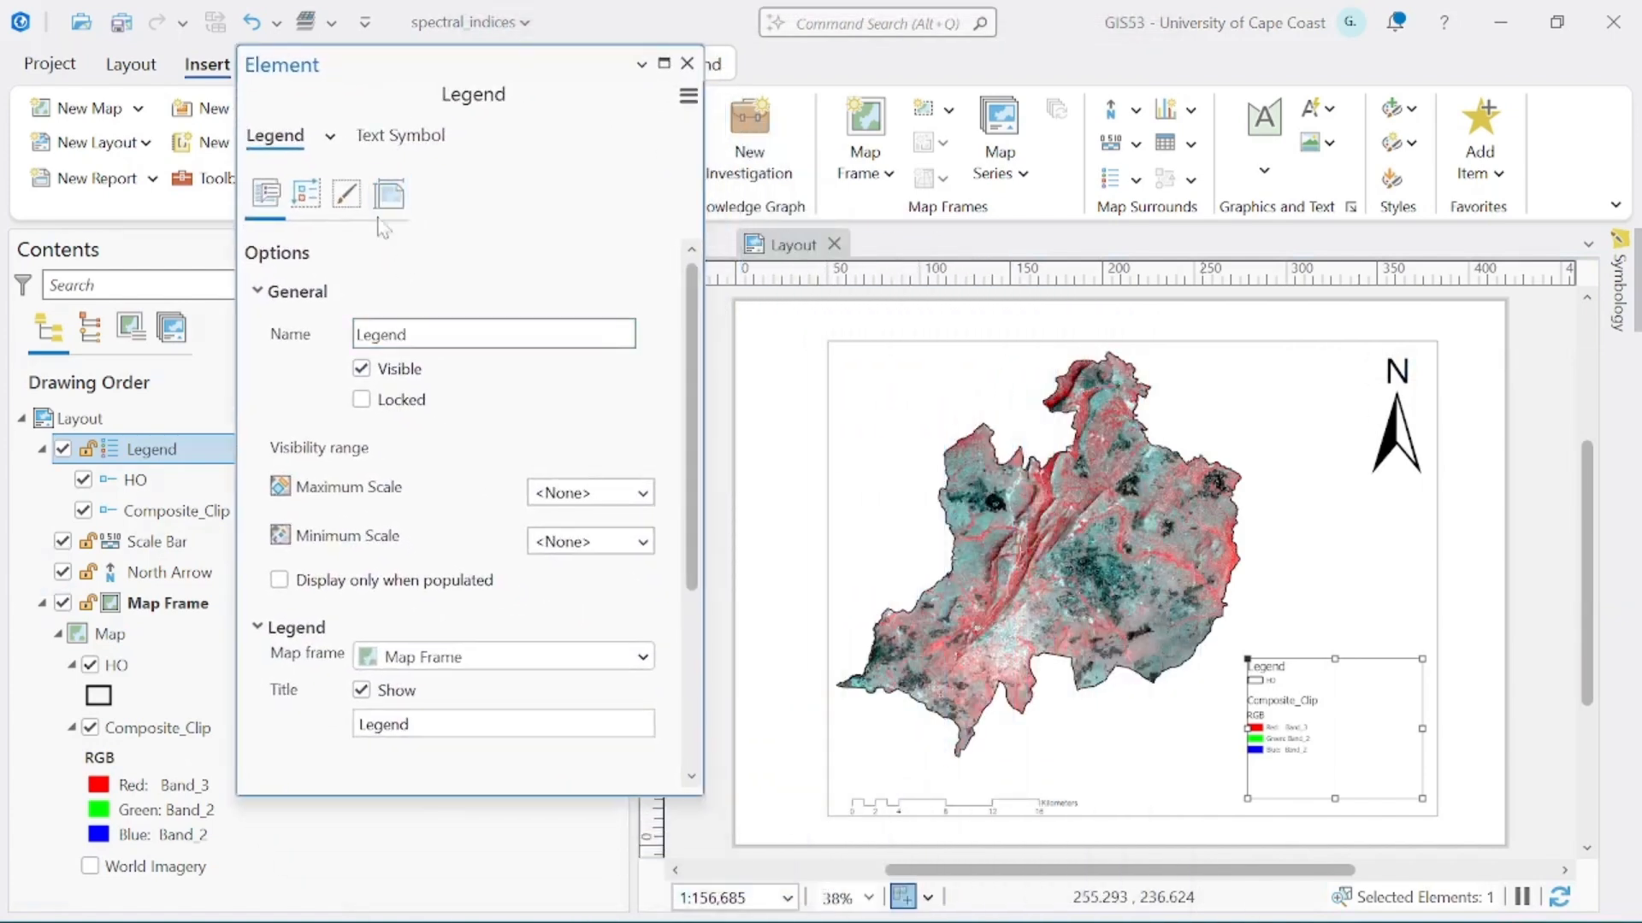
pyautogui.click(402, 136)
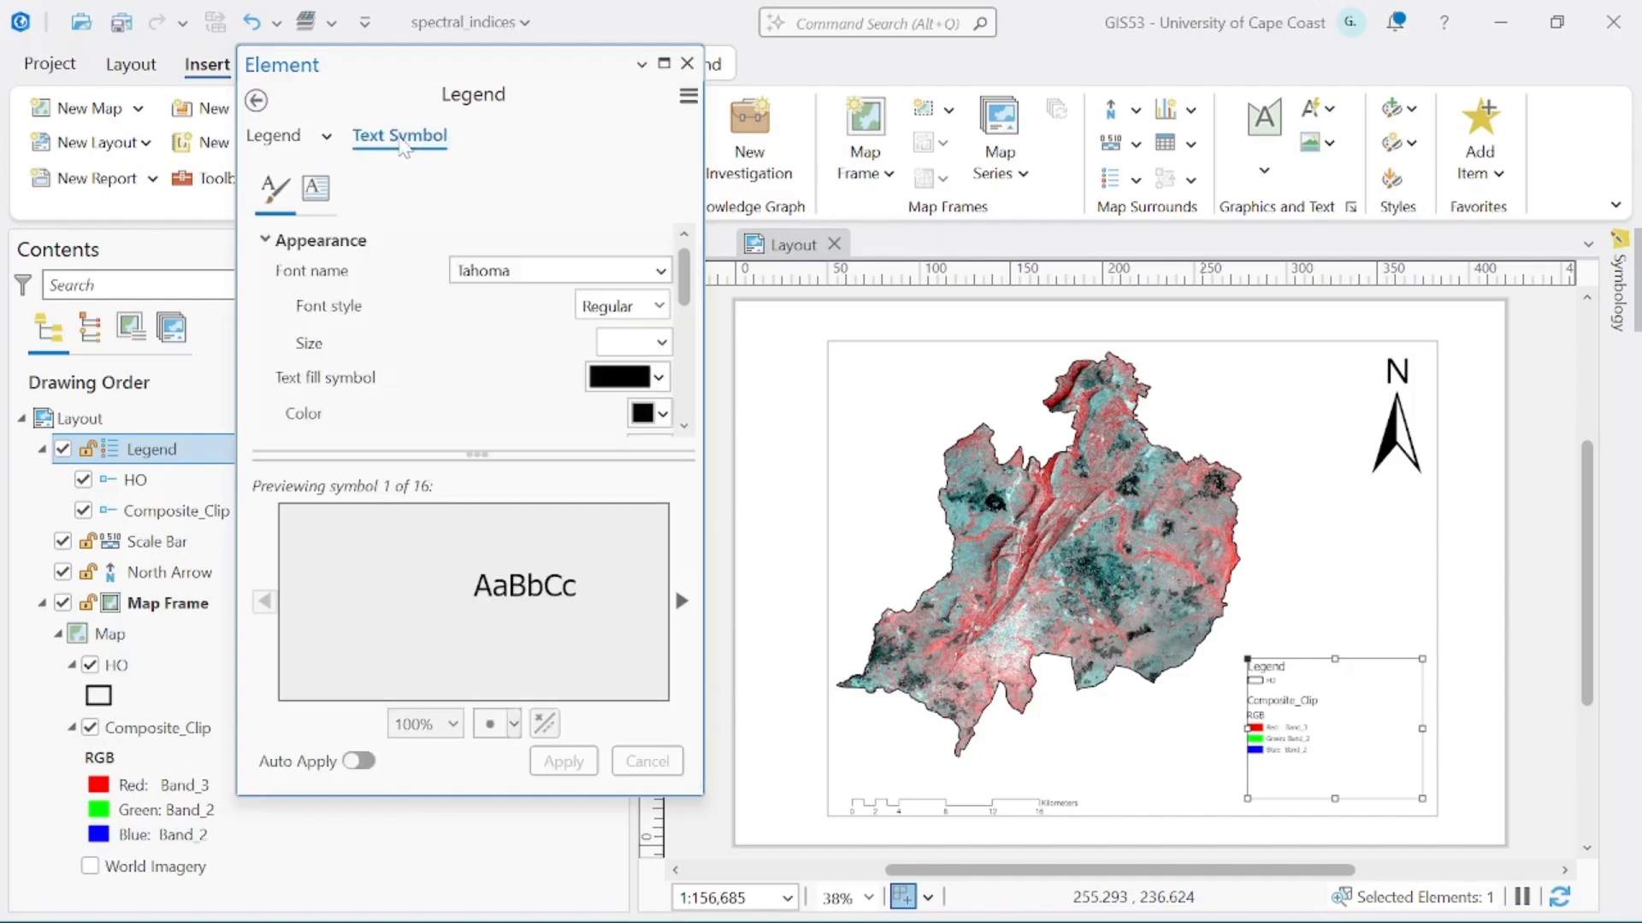
pyautogui.click(658, 306)
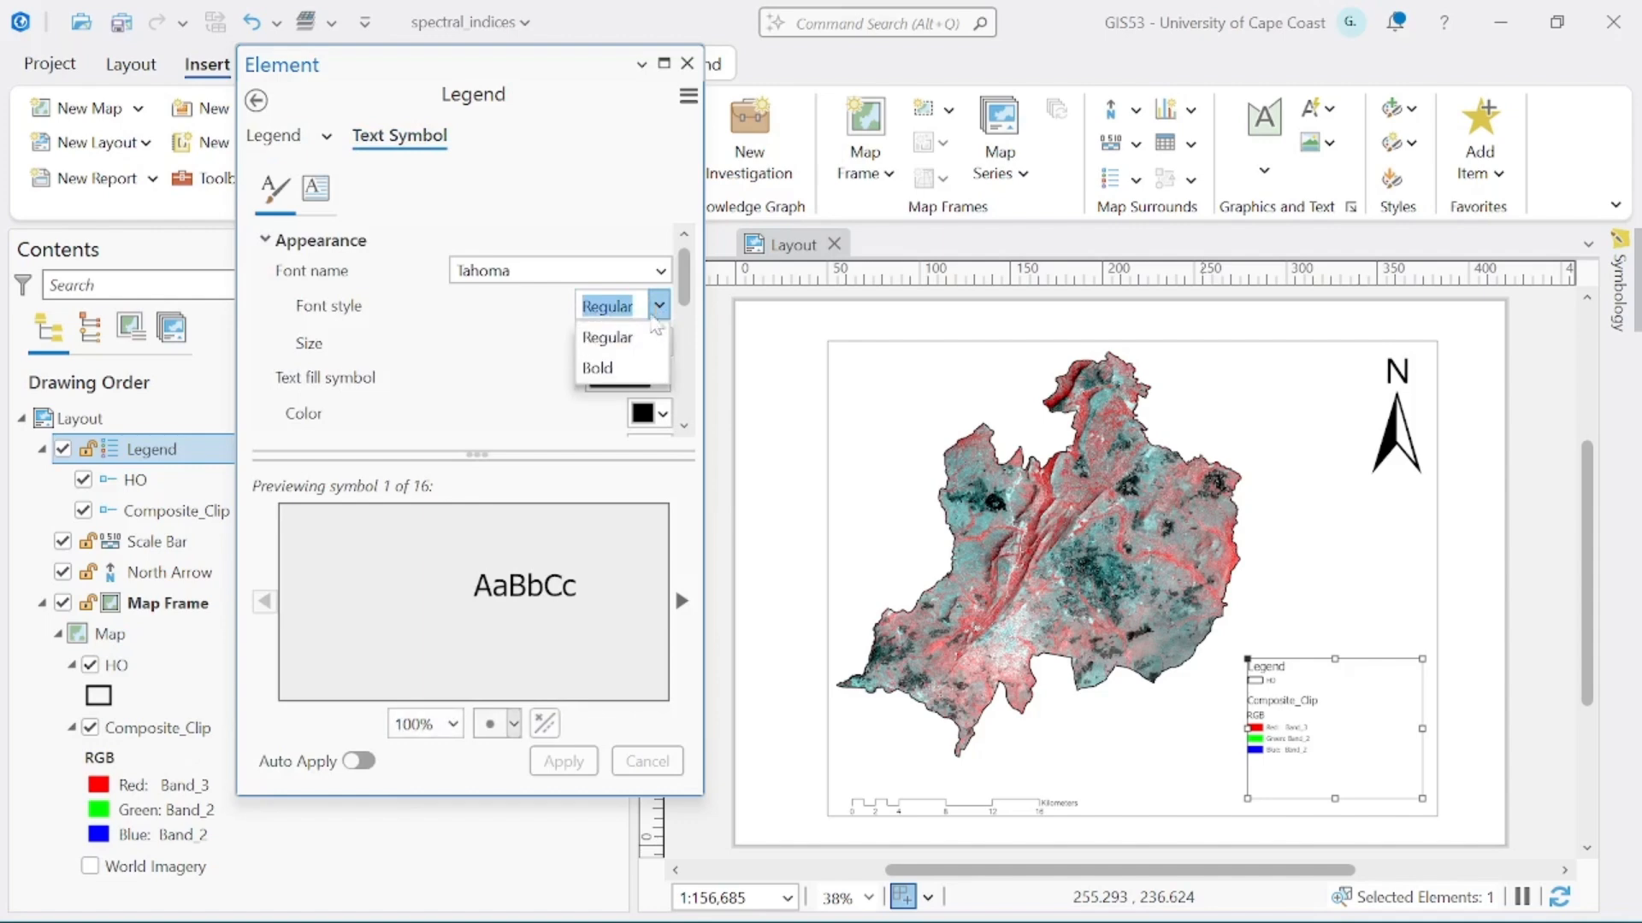
pyautogui.click(655, 363)
pyautogui.click(658, 347)
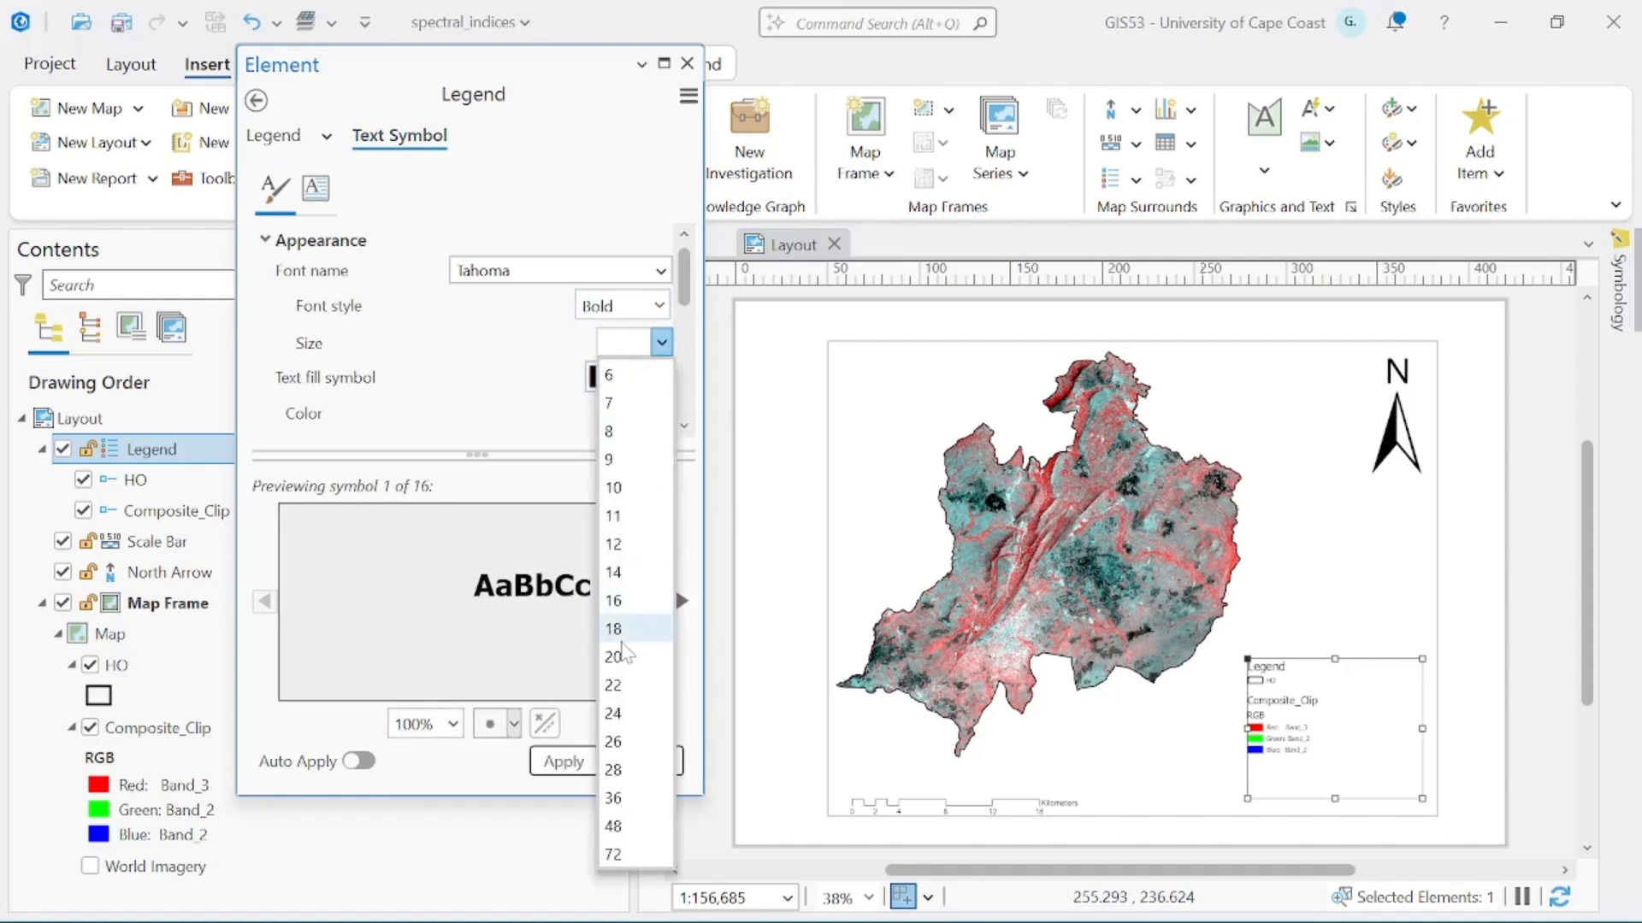
pyautogui.click(629, 665)
pyautogui.click(566, 761)
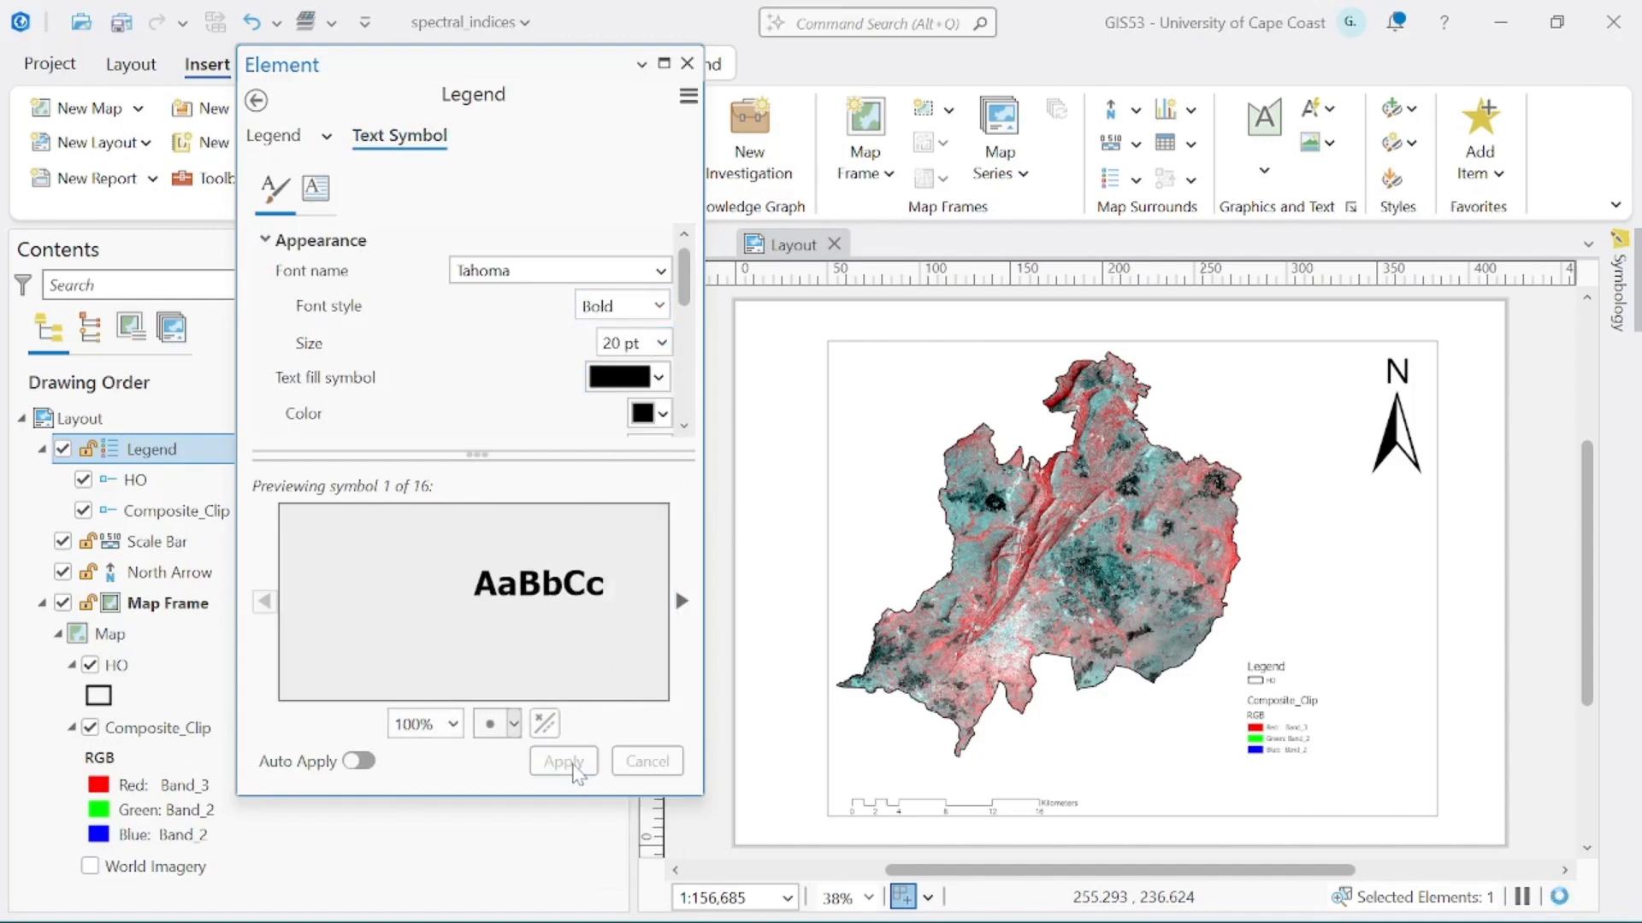
pyautogui.click(689, 62)
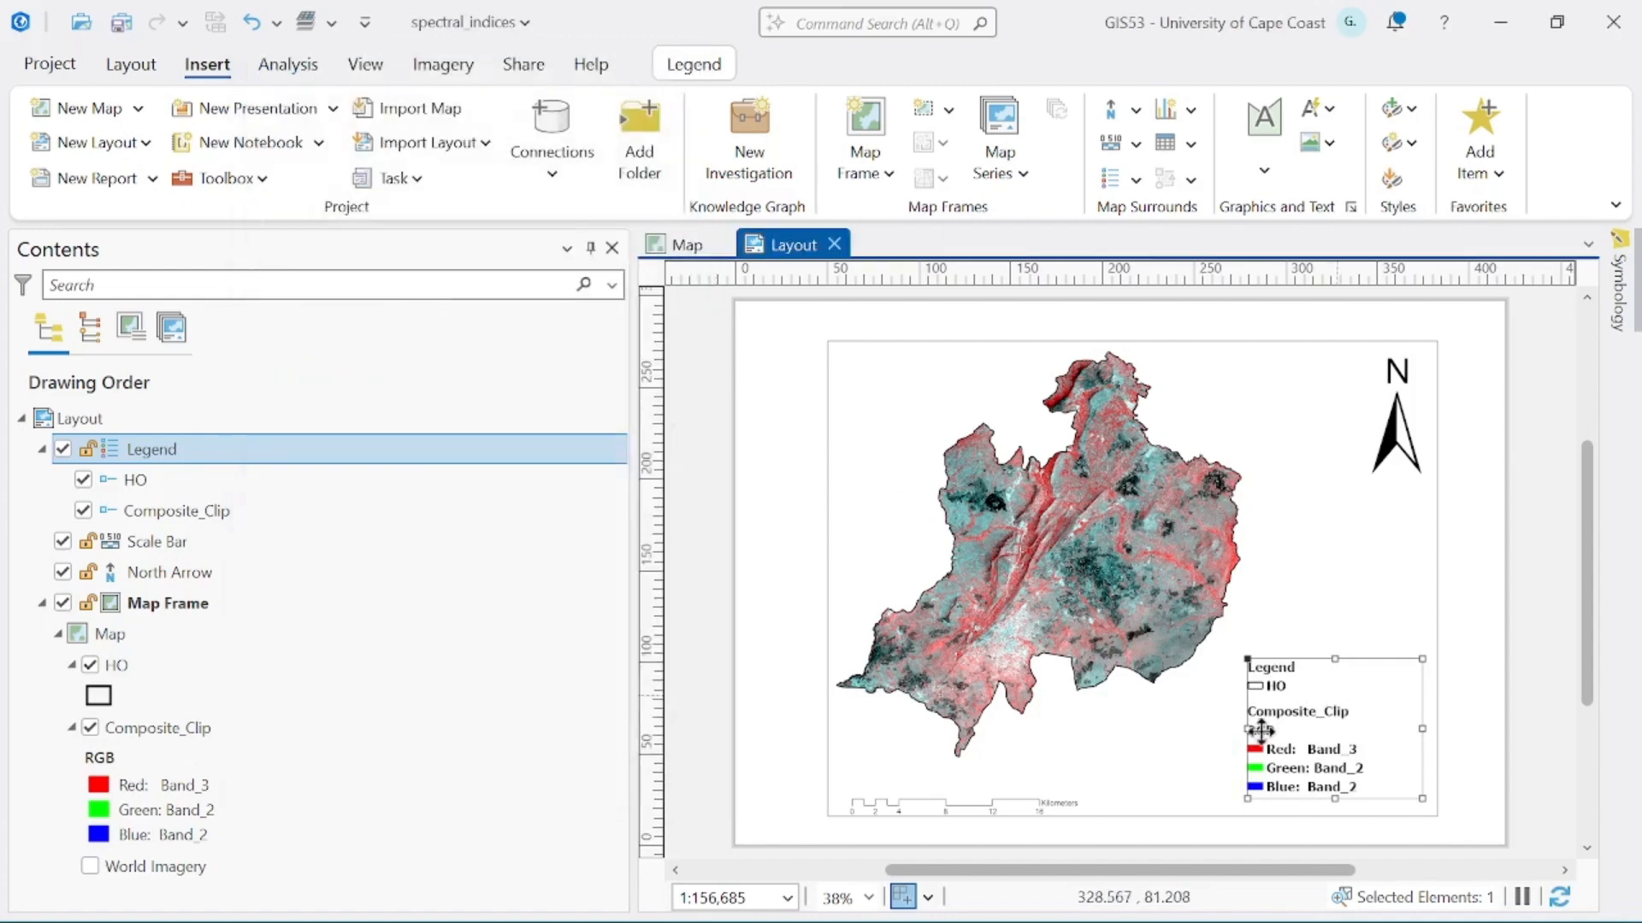
# Step: Set the scale bar's text symbol to bold at 16 pt and apply it
pyautogui.click(1013, 814)
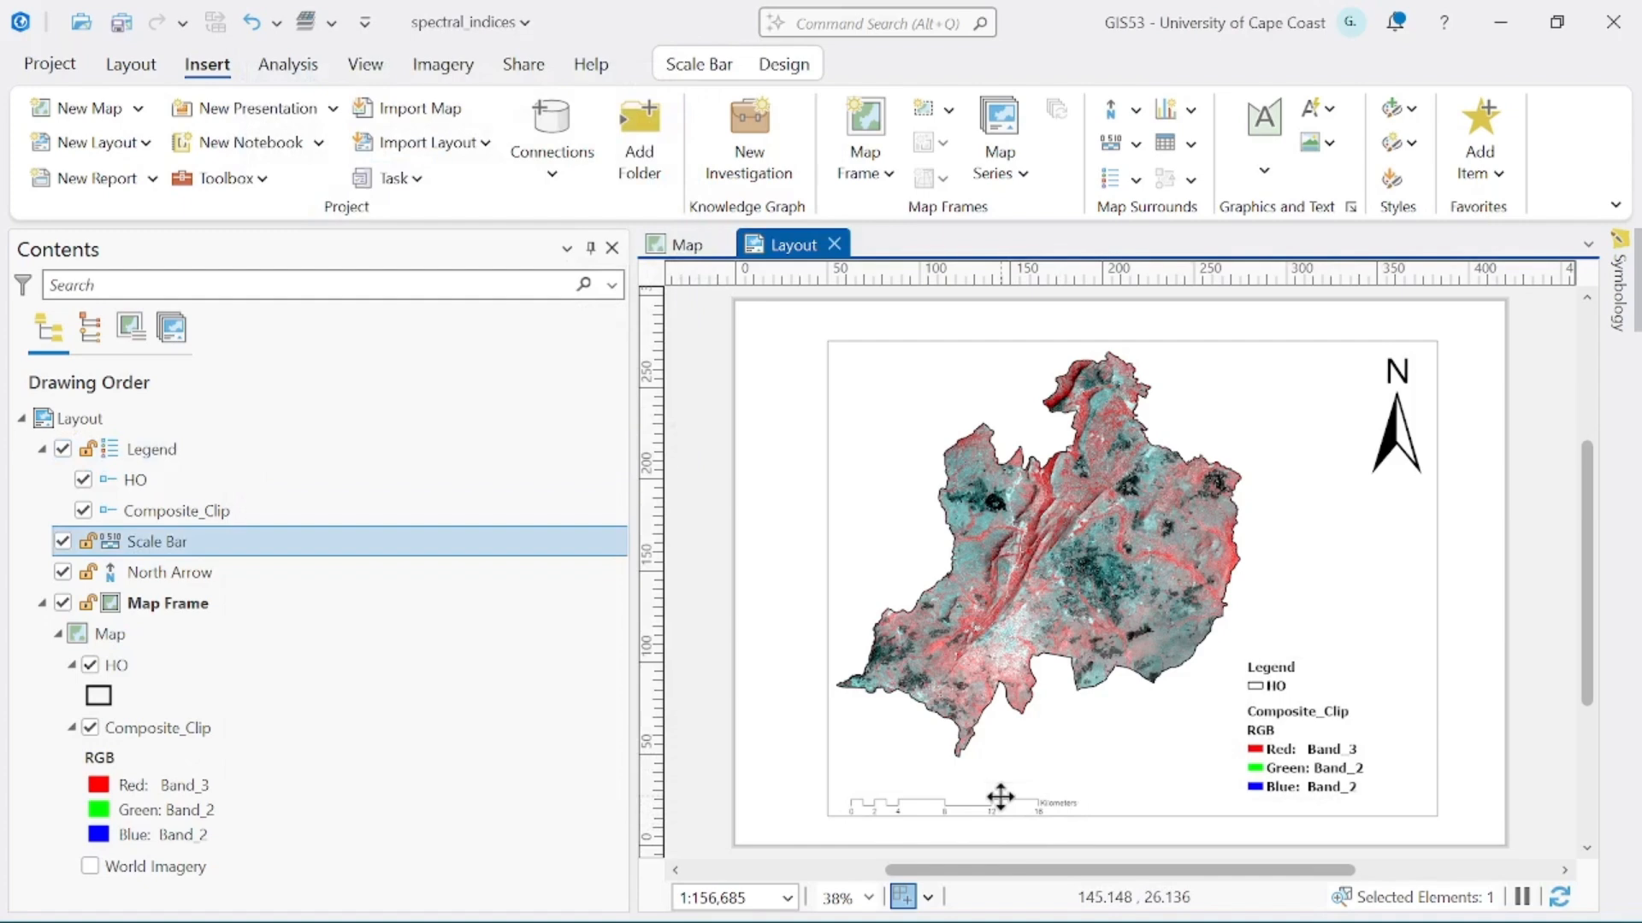
pyautogui.doubleClick(1001, 797)
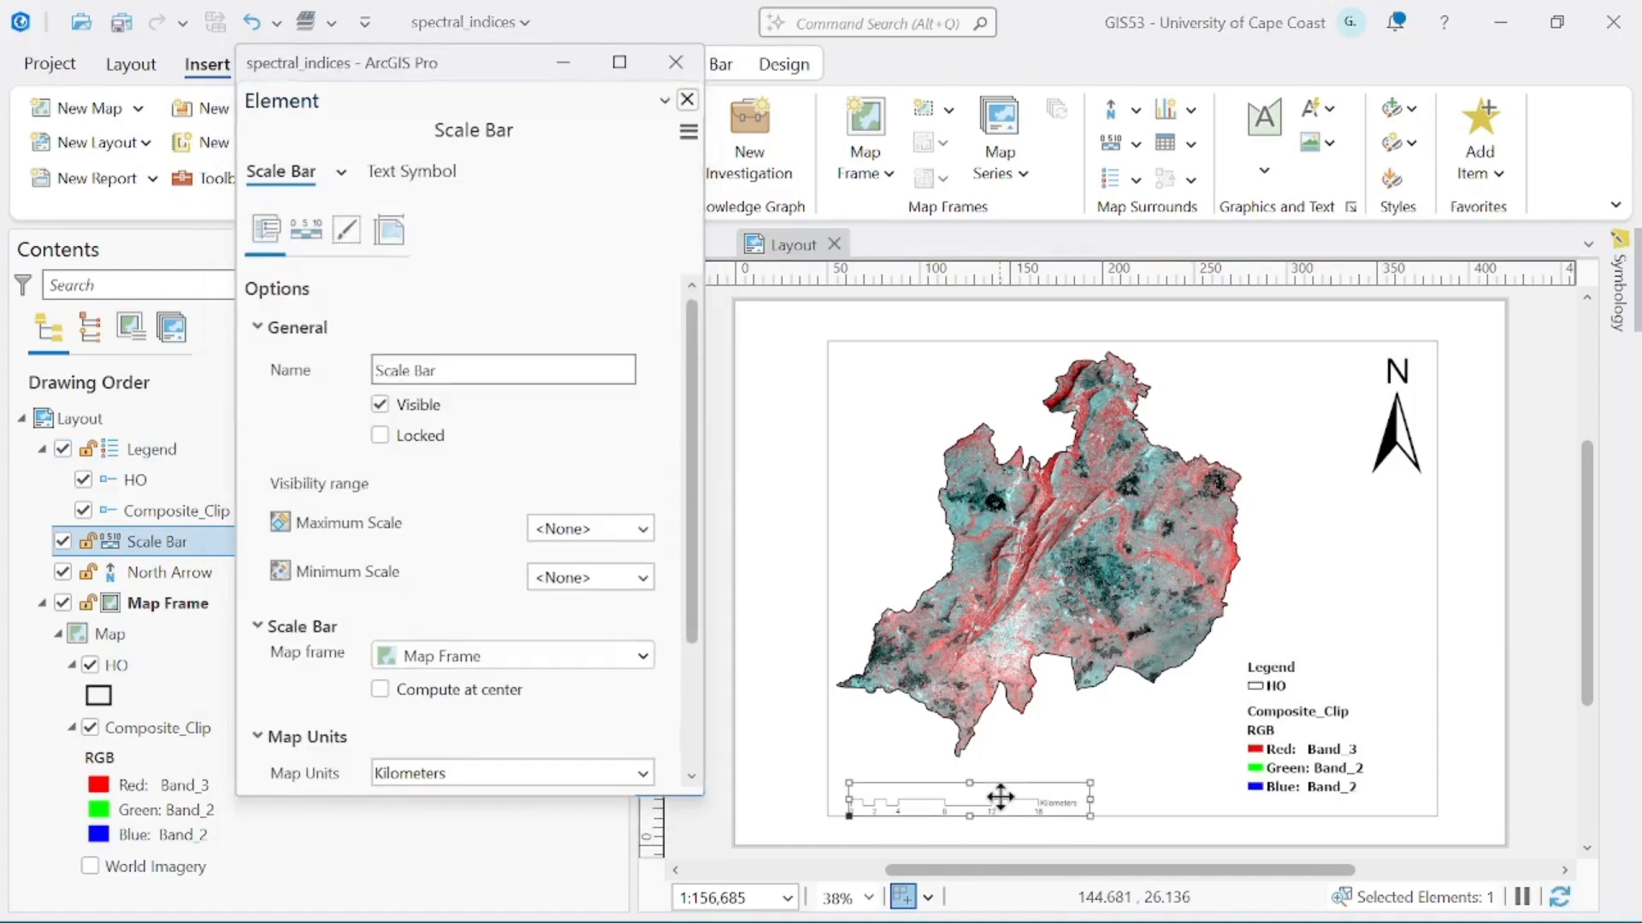
pyautogui.click(418, 137)
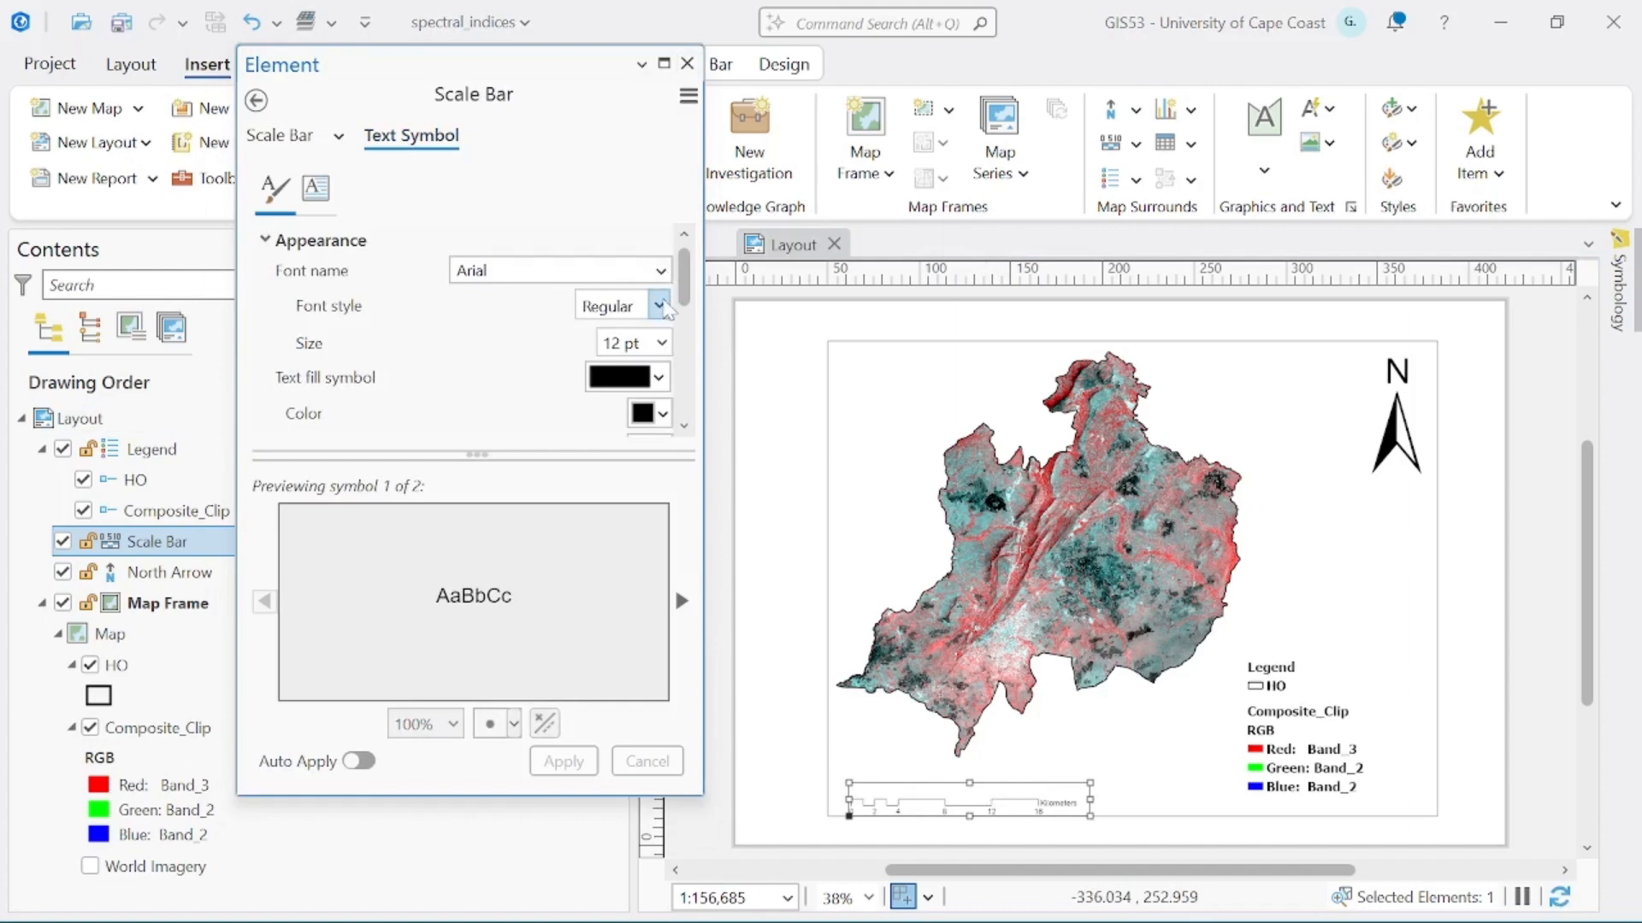
pyautogui.click(663, 303)
pyautogui.click(622, 426)
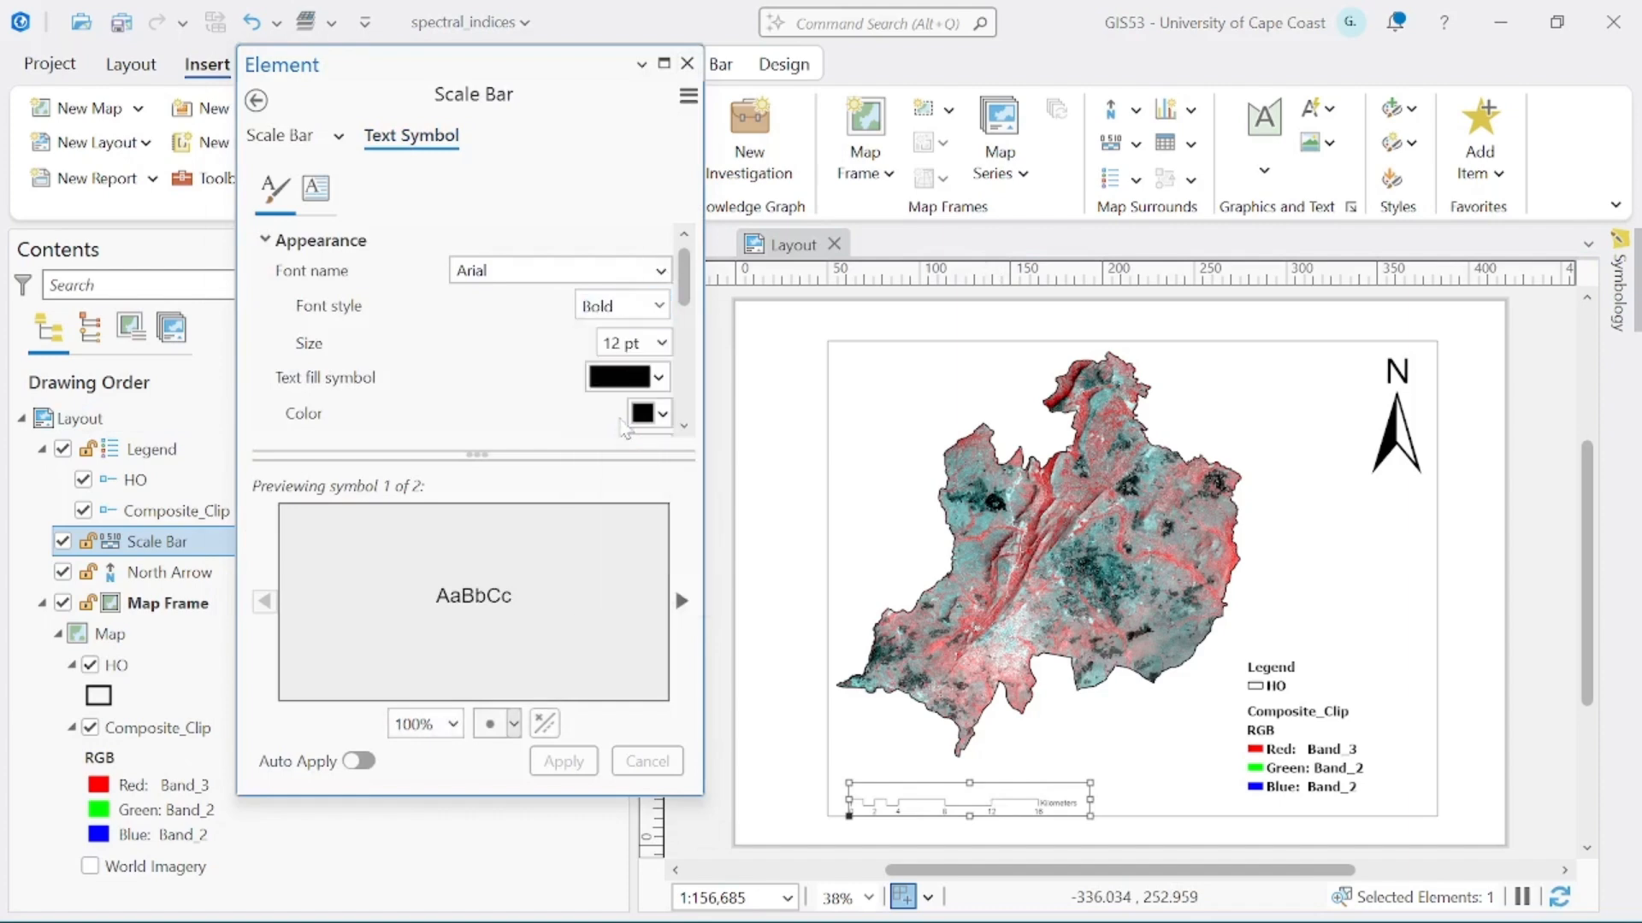
pyautogui.click(661, 343)
pyautogui.click(613, 600)
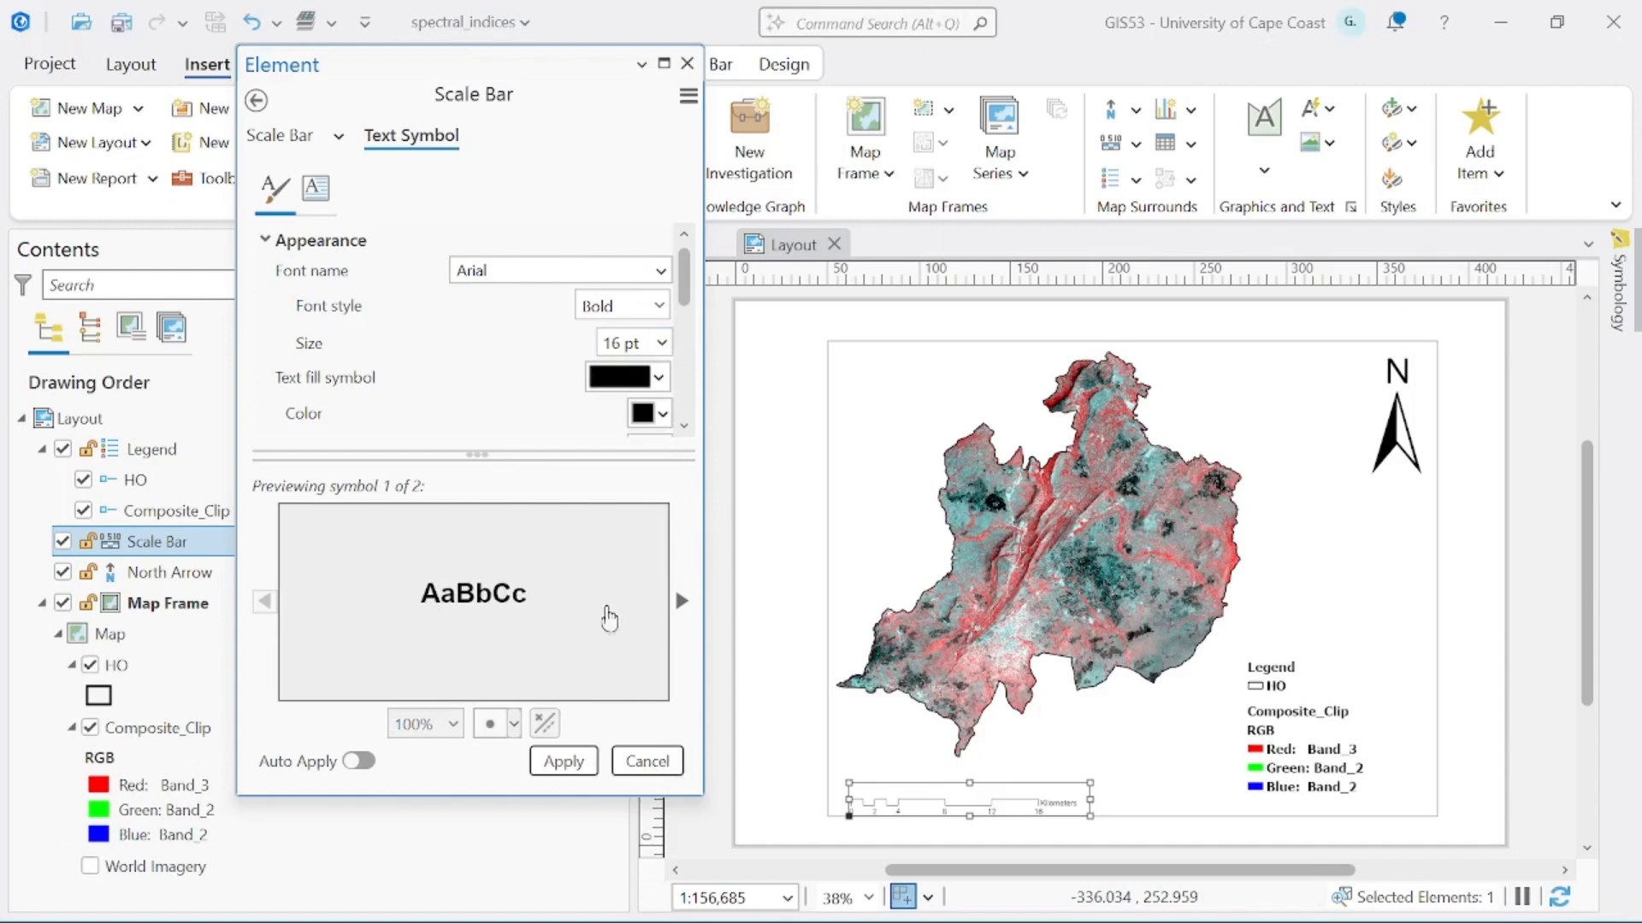
pyautogui.click(561, 760)
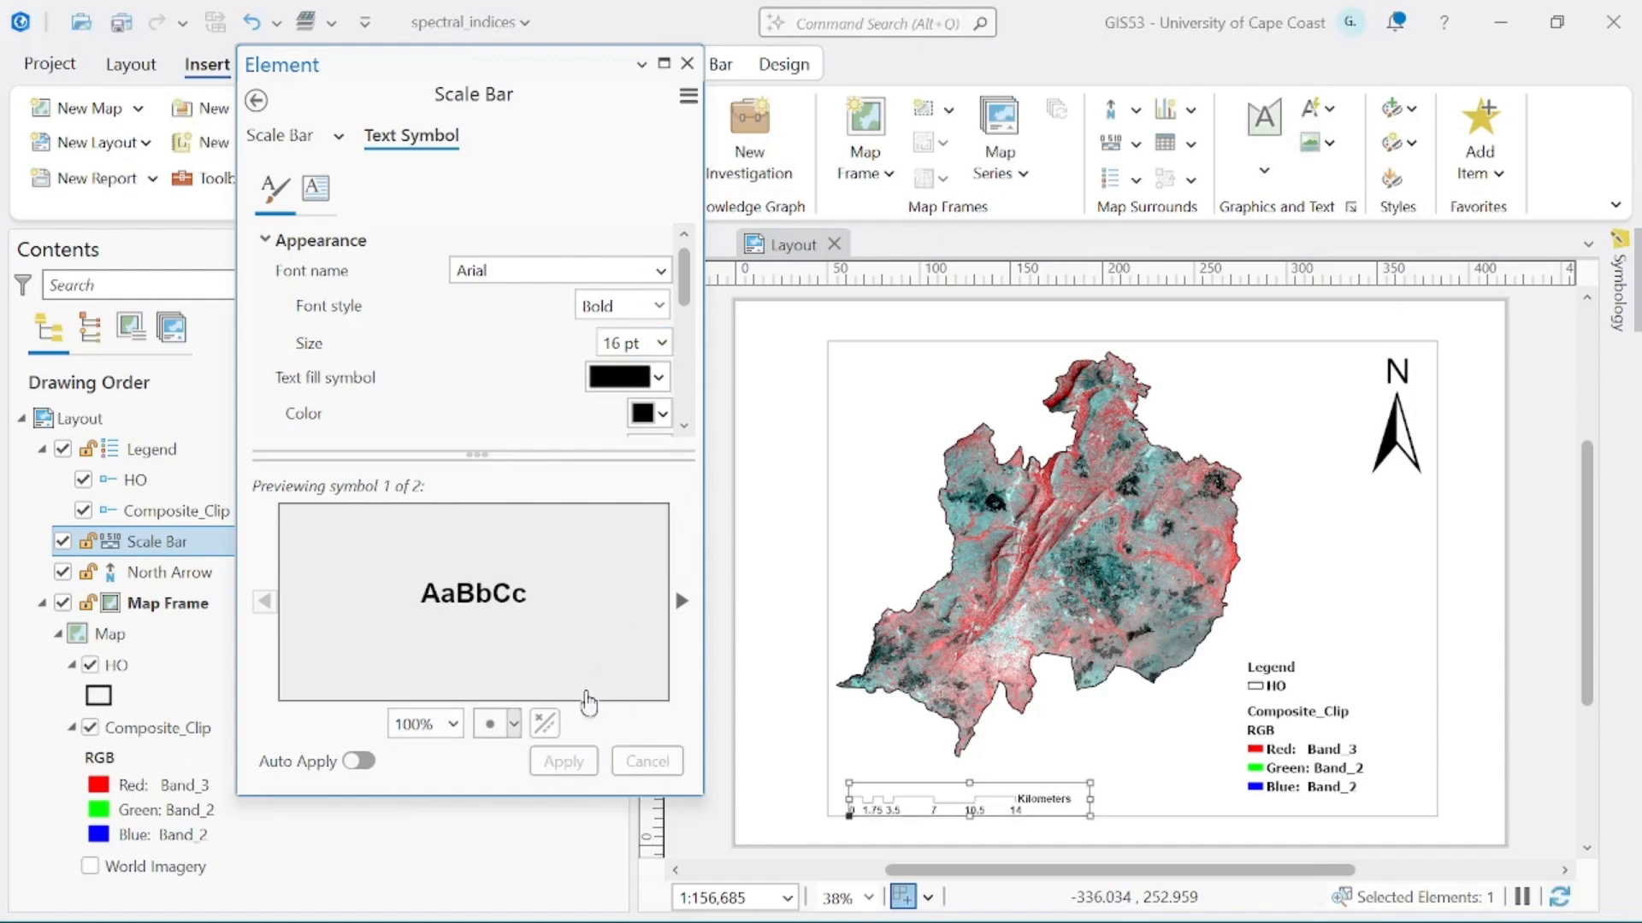
pyautogui.click(687, 64)
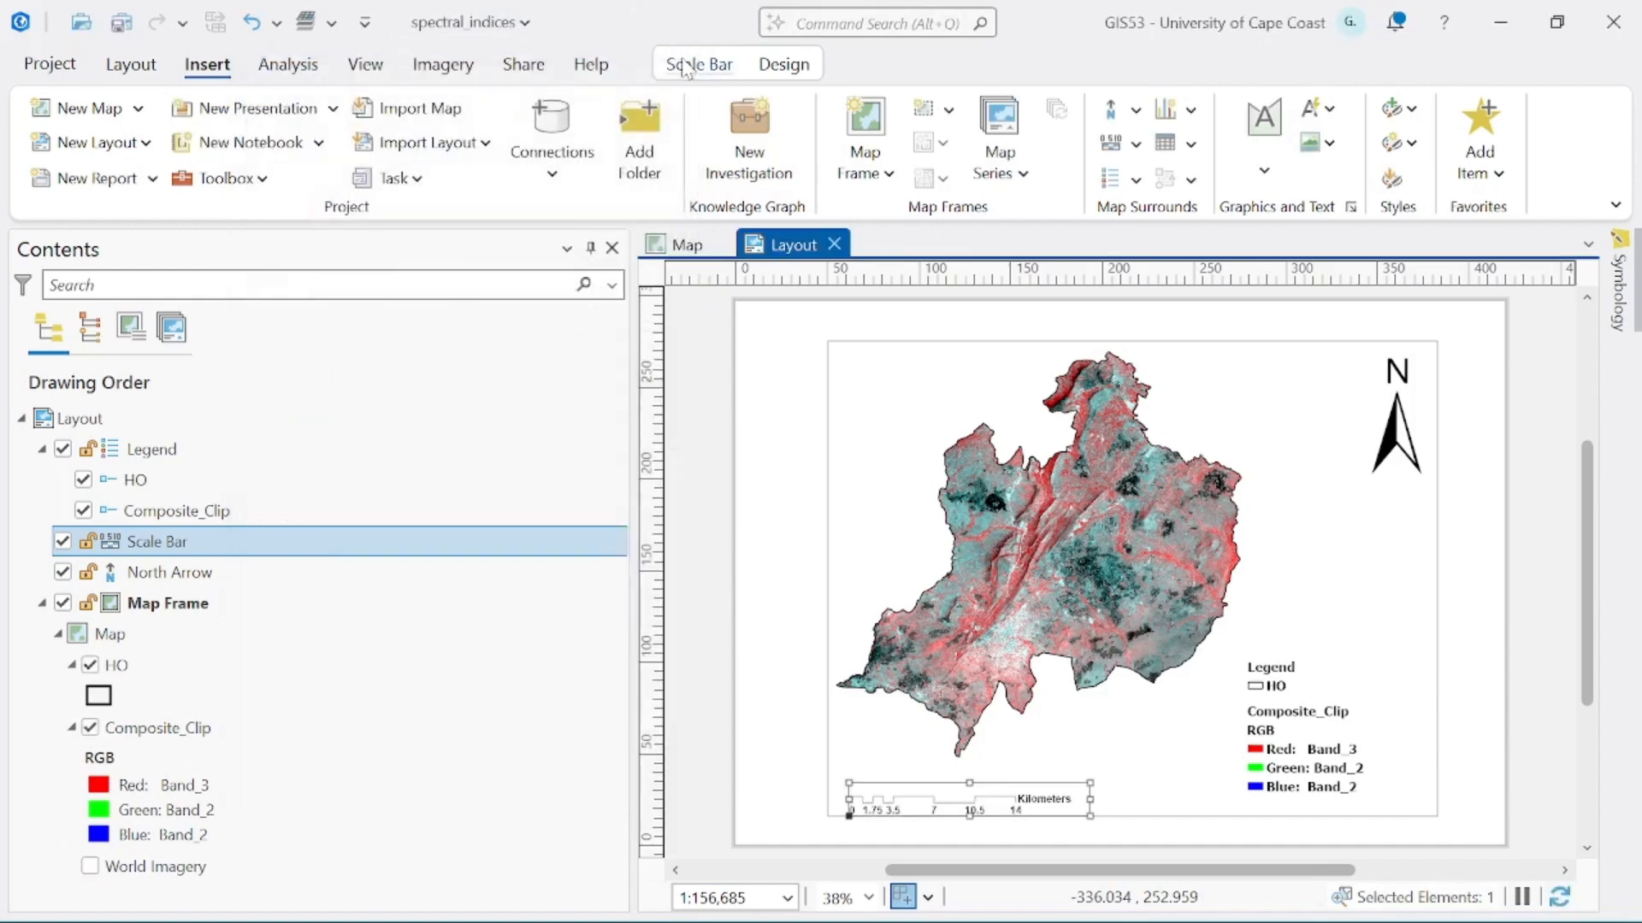
# Step: Nudge the legend slightly to the right within the map frame
pyautogui.click(1284, 738)
pyautogui.moveTo(1271, 733); pyautogui.dragTo(1280, 731)
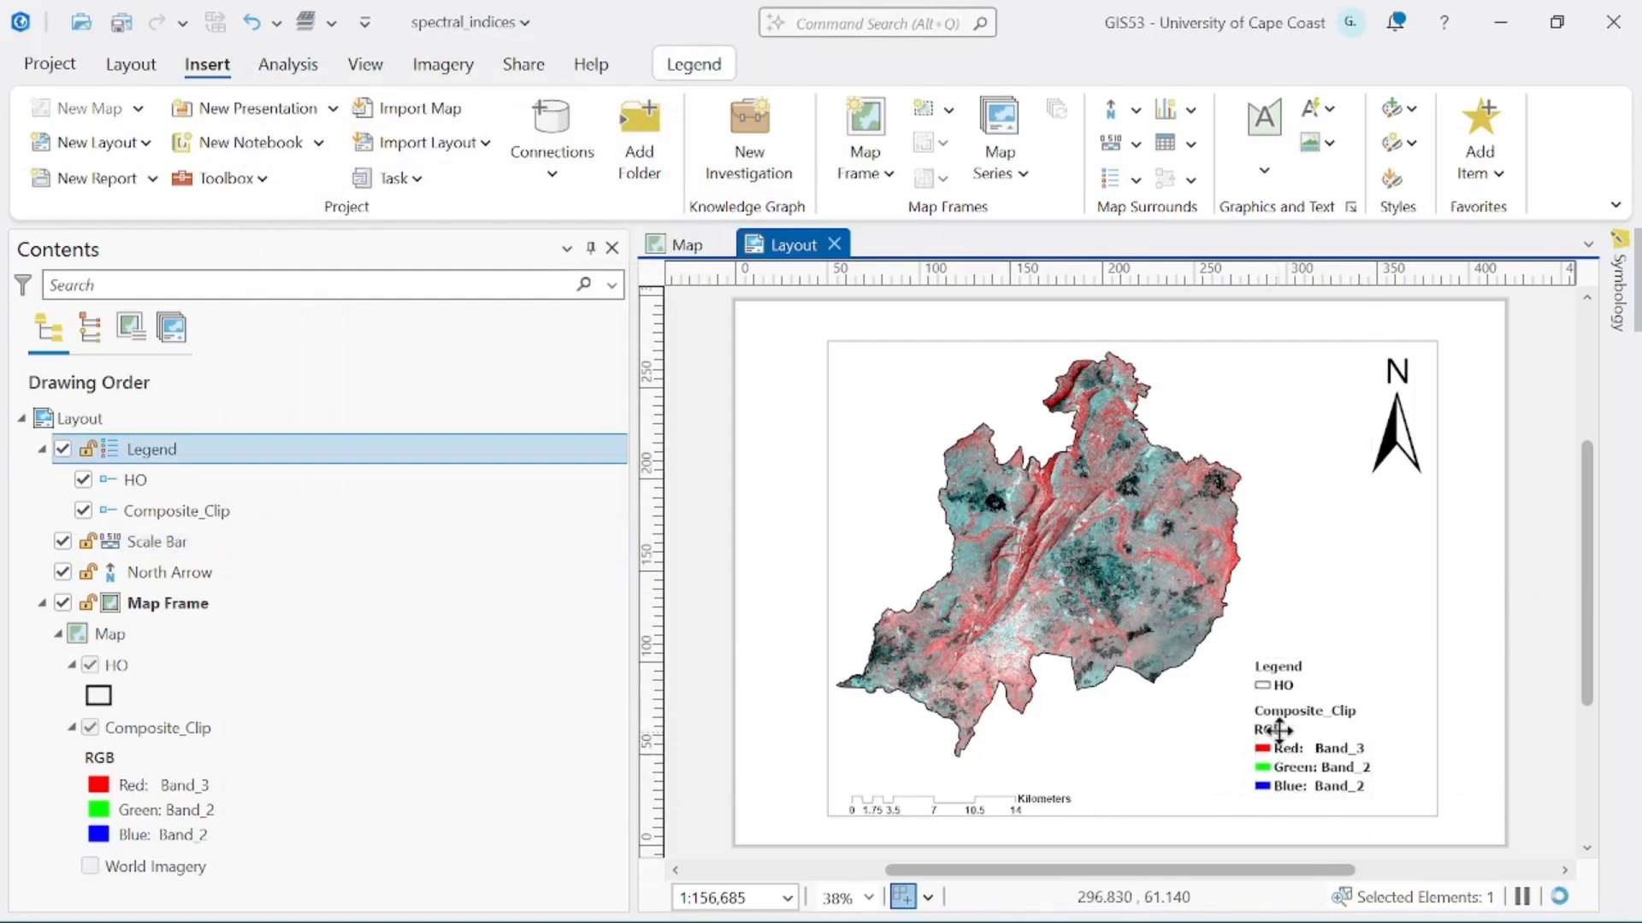
# Step: Add a Black Horizontal Label Graticule to the map frame
pyautogui.click(1215, 392)
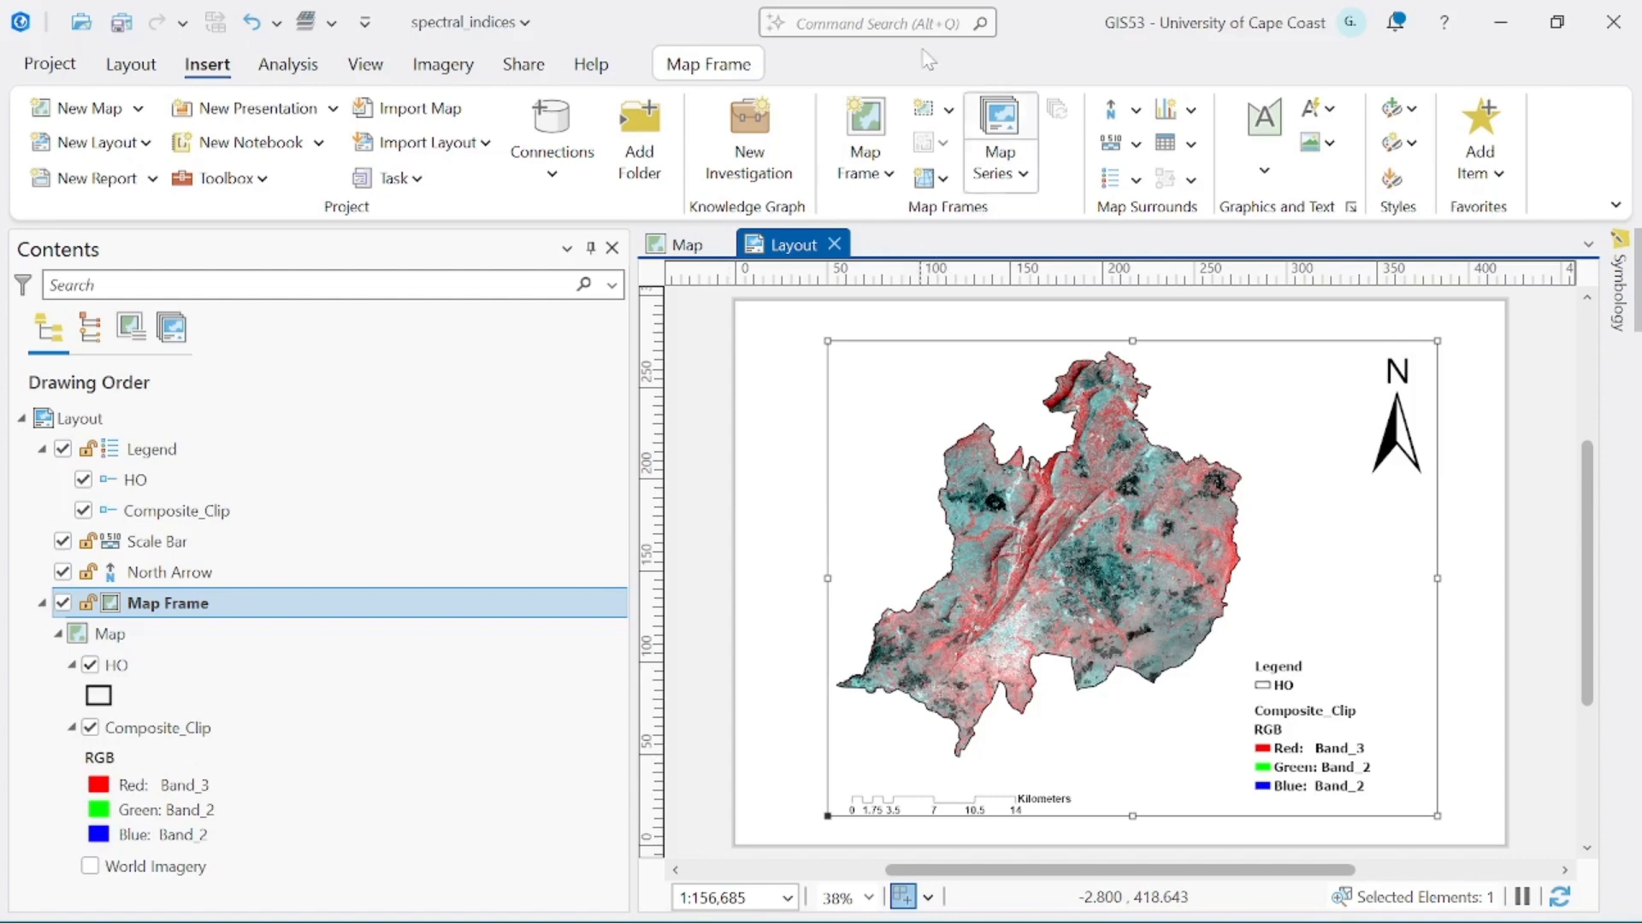
pyautogui.click(944, 179)
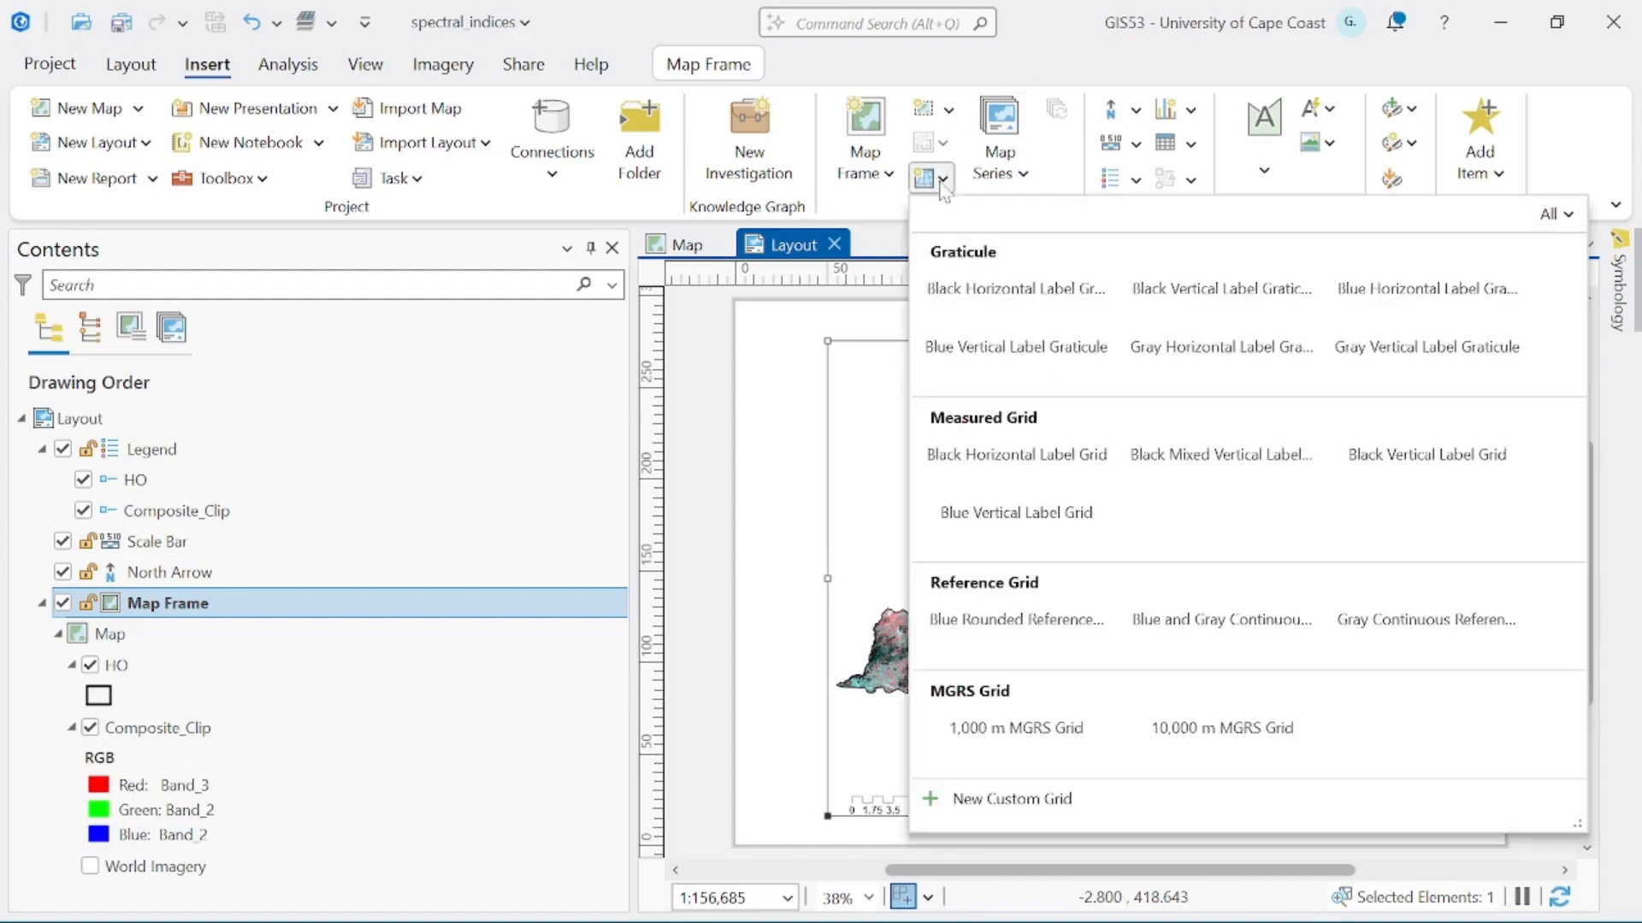
pyautogui.click(1020, 356)
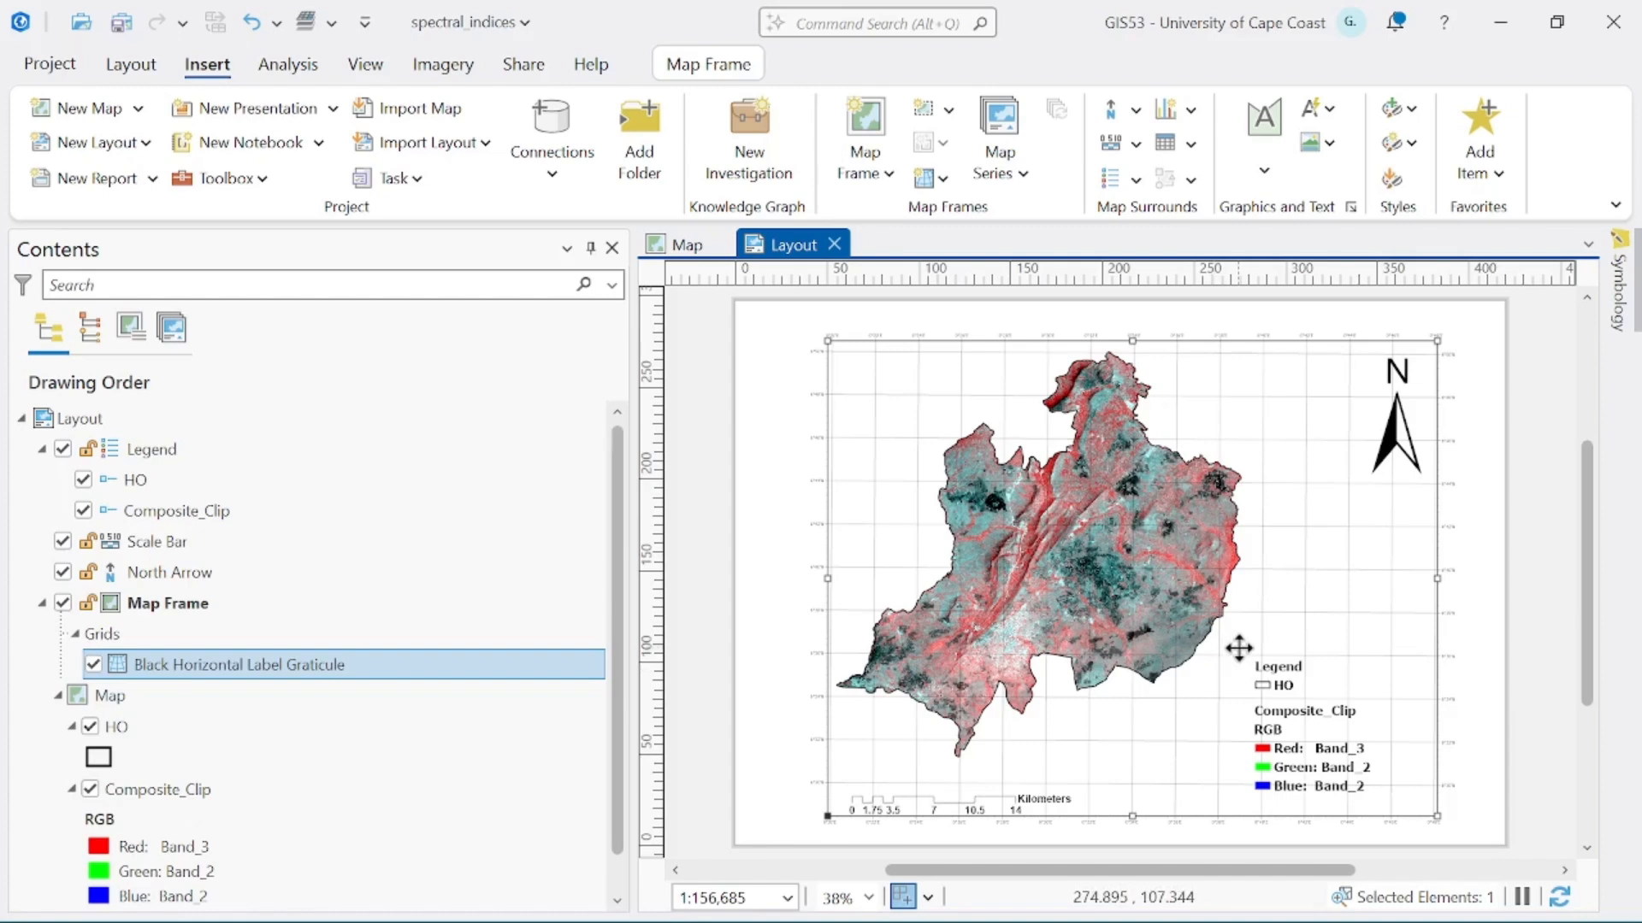
# Step: Remove the Gridlines, Ticks and Ticks 1 components from the graticule, keeping only its Labels
pyautogui.click(208, 667)
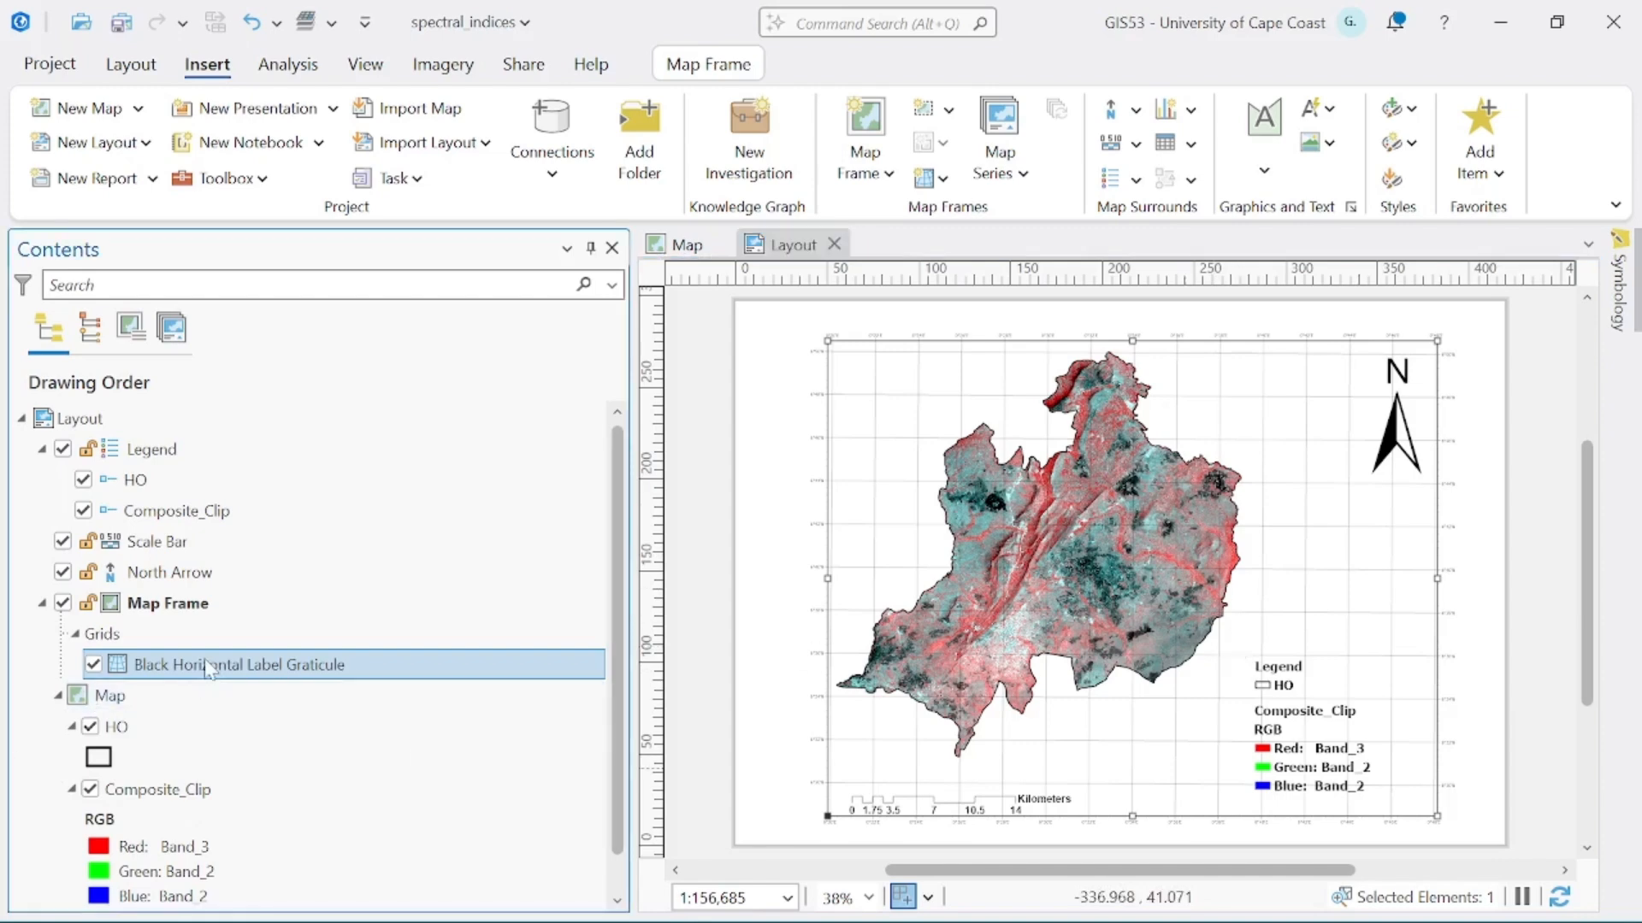
pyautogui.doubleClick(208, 667)
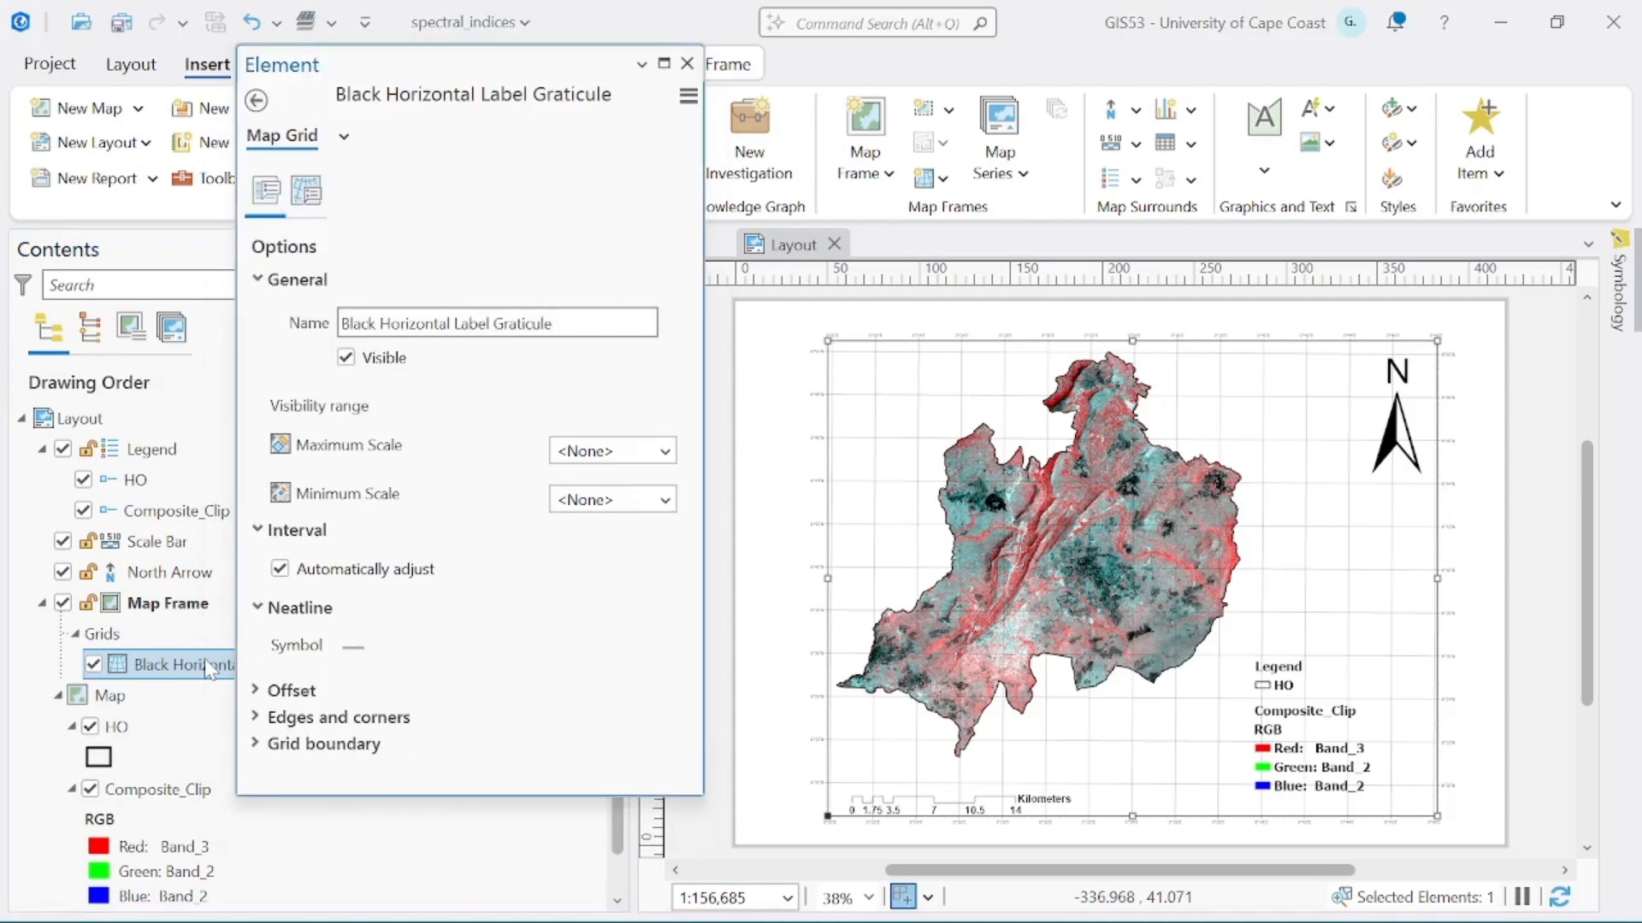
pyautogui.click(306, 193)
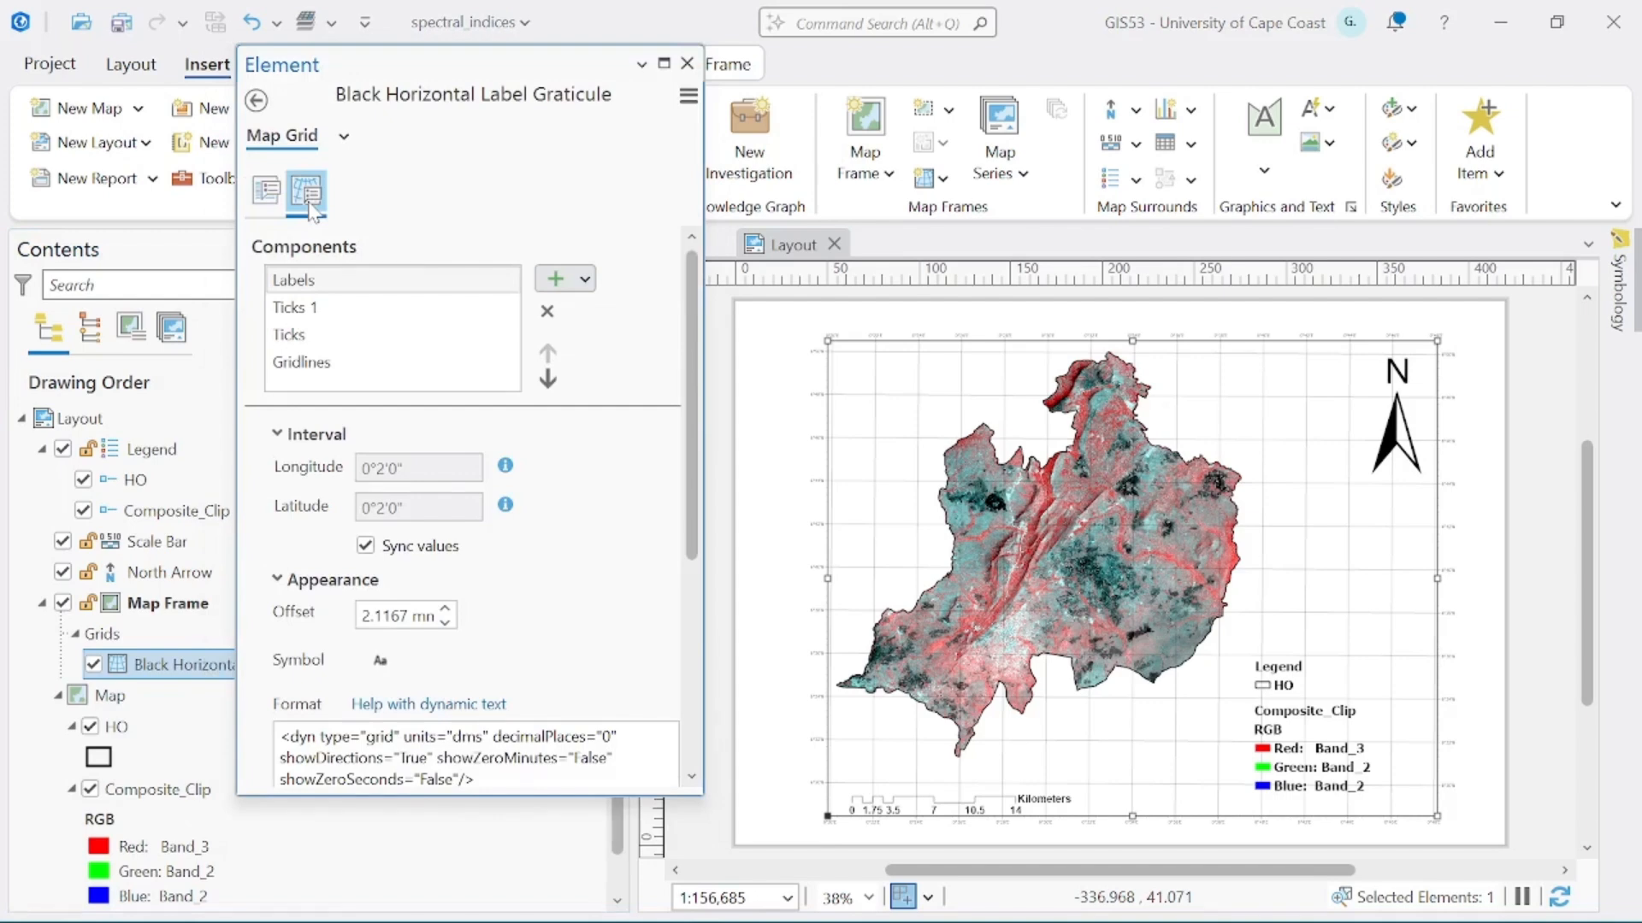
pyautogui.click(343, 369)
pyautogui.click(552, 314)
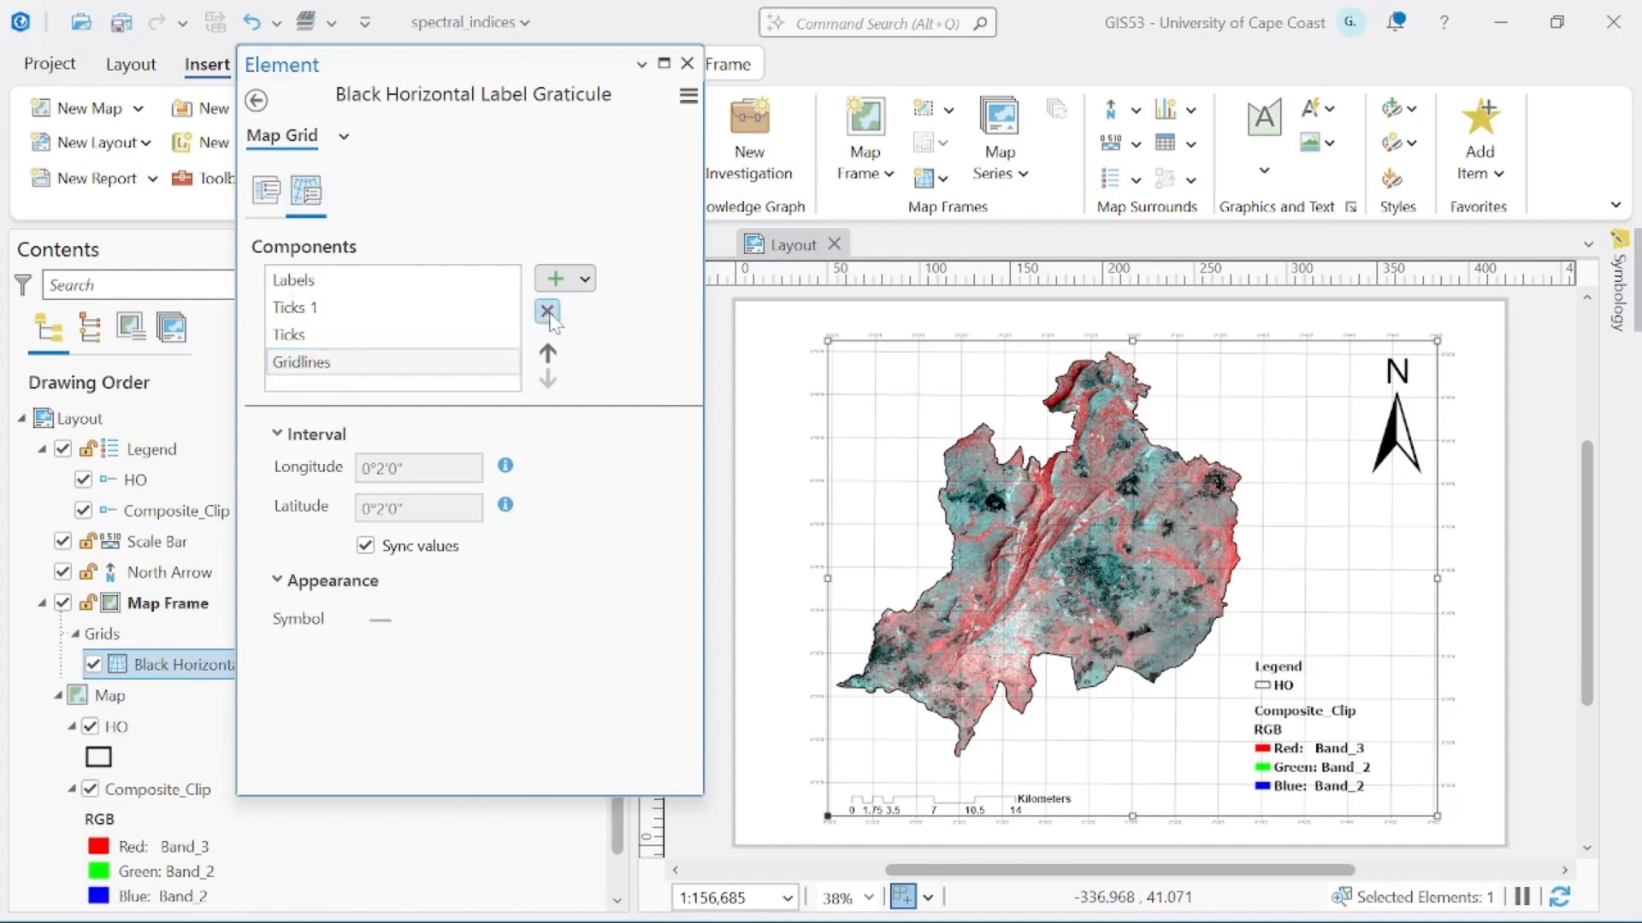
pyautogui.click(306, 342)
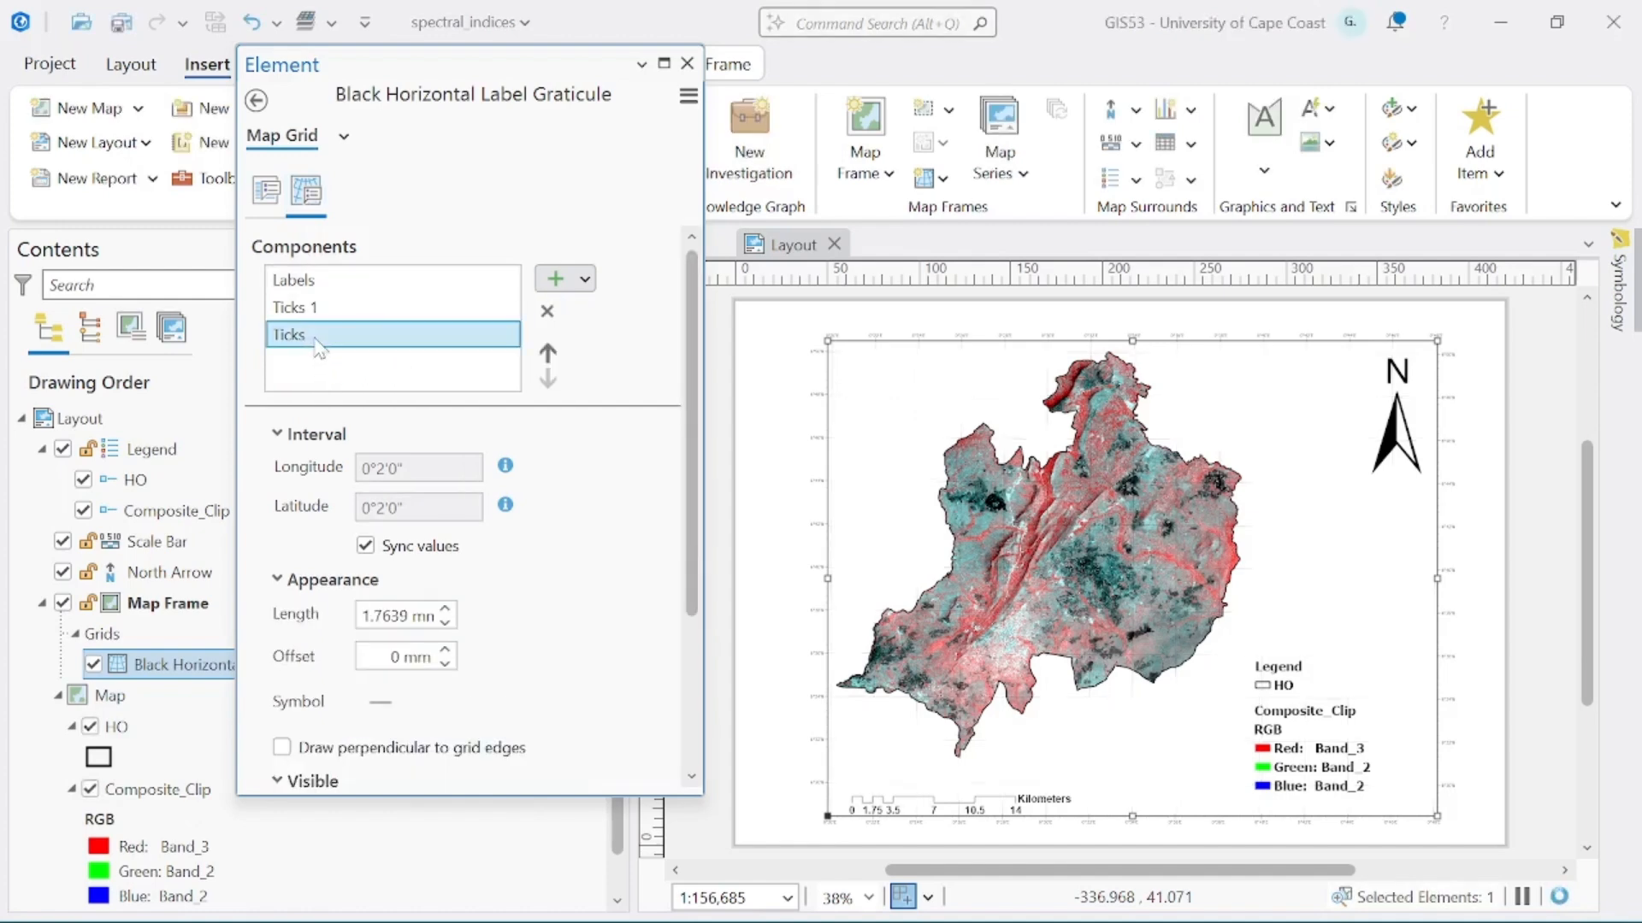
pyautogui.click(547, 313)
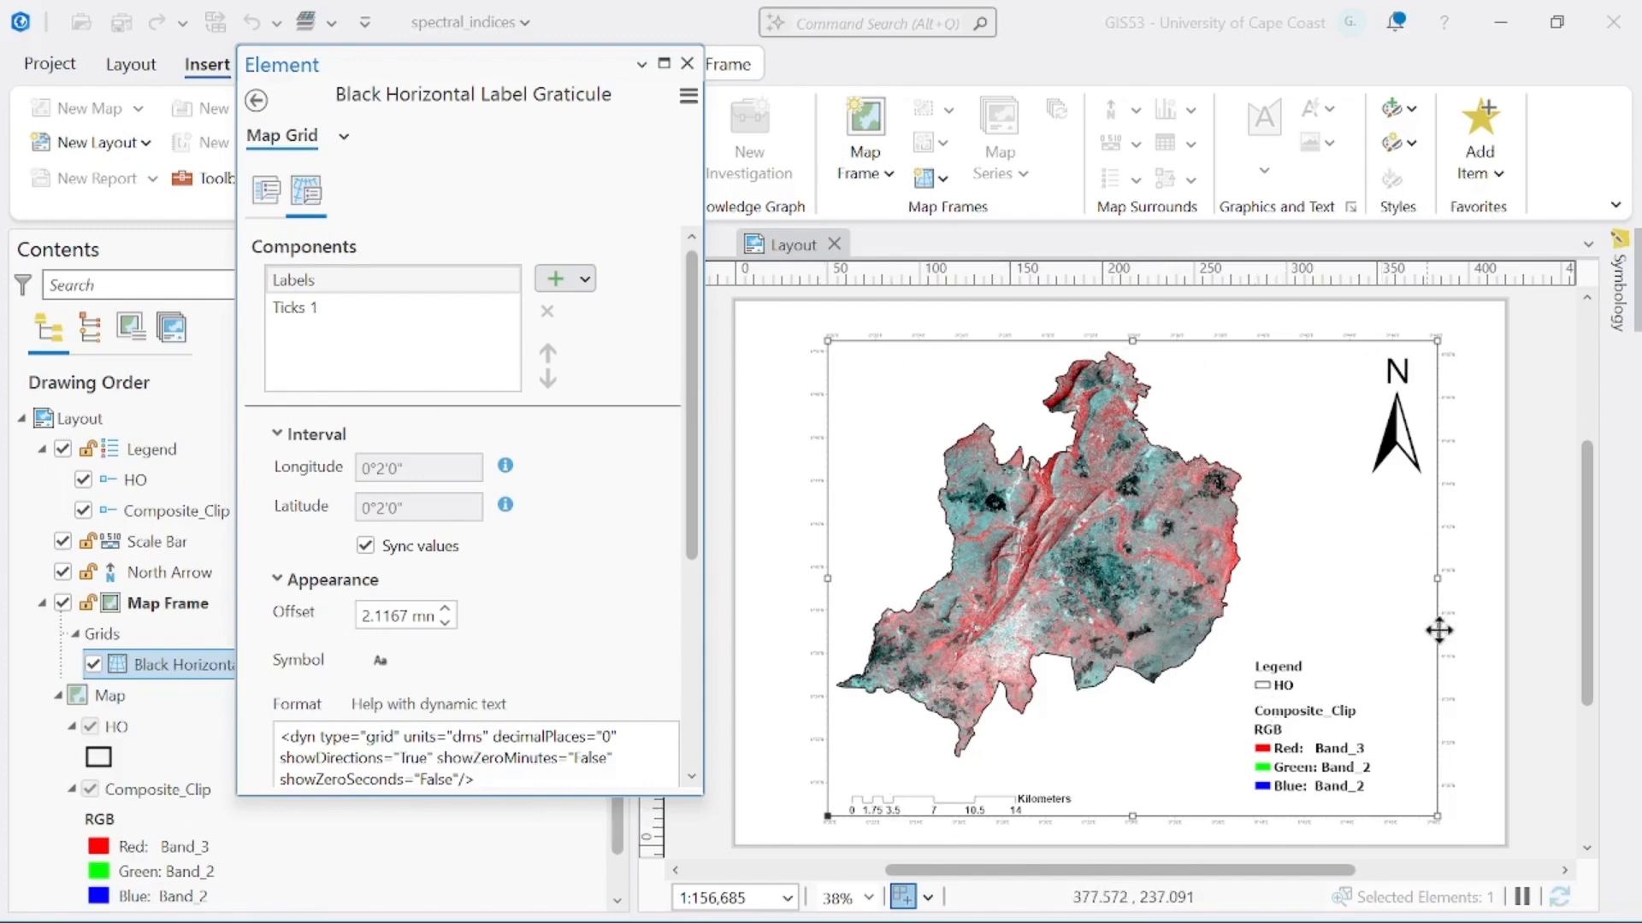
pyautogui.click(329, 308)
pyautogui.click(291, 315)
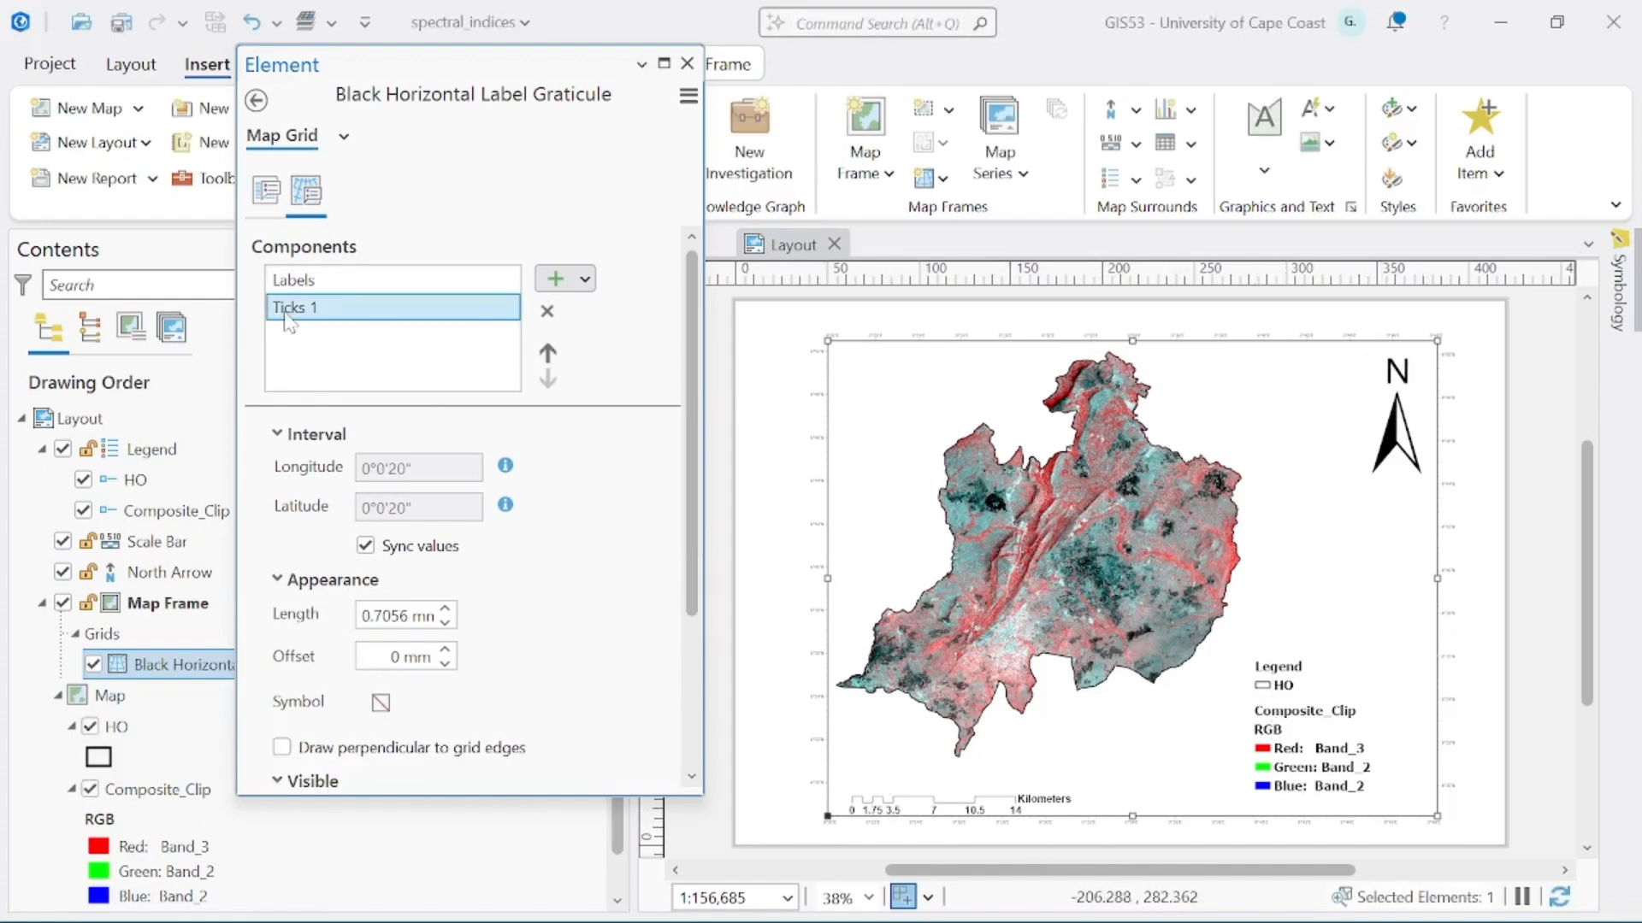
pyautogui.click(547, 313)
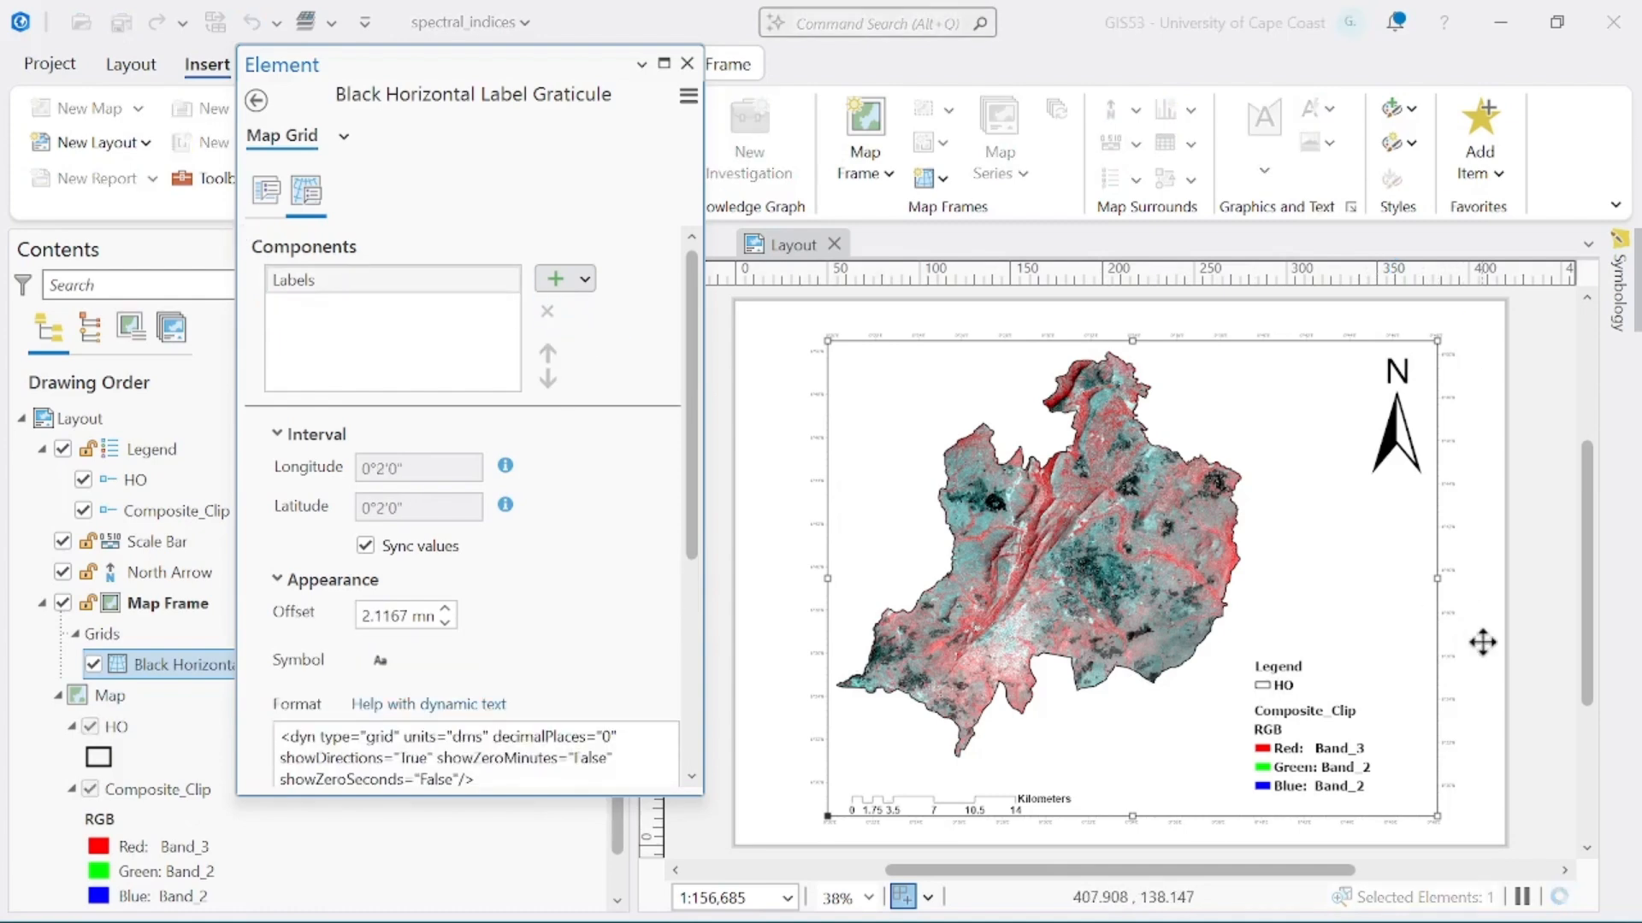
# Step: Make the graticule labels vertical on the East and West sides
pyautogui.scroll(-5, 556, 410)
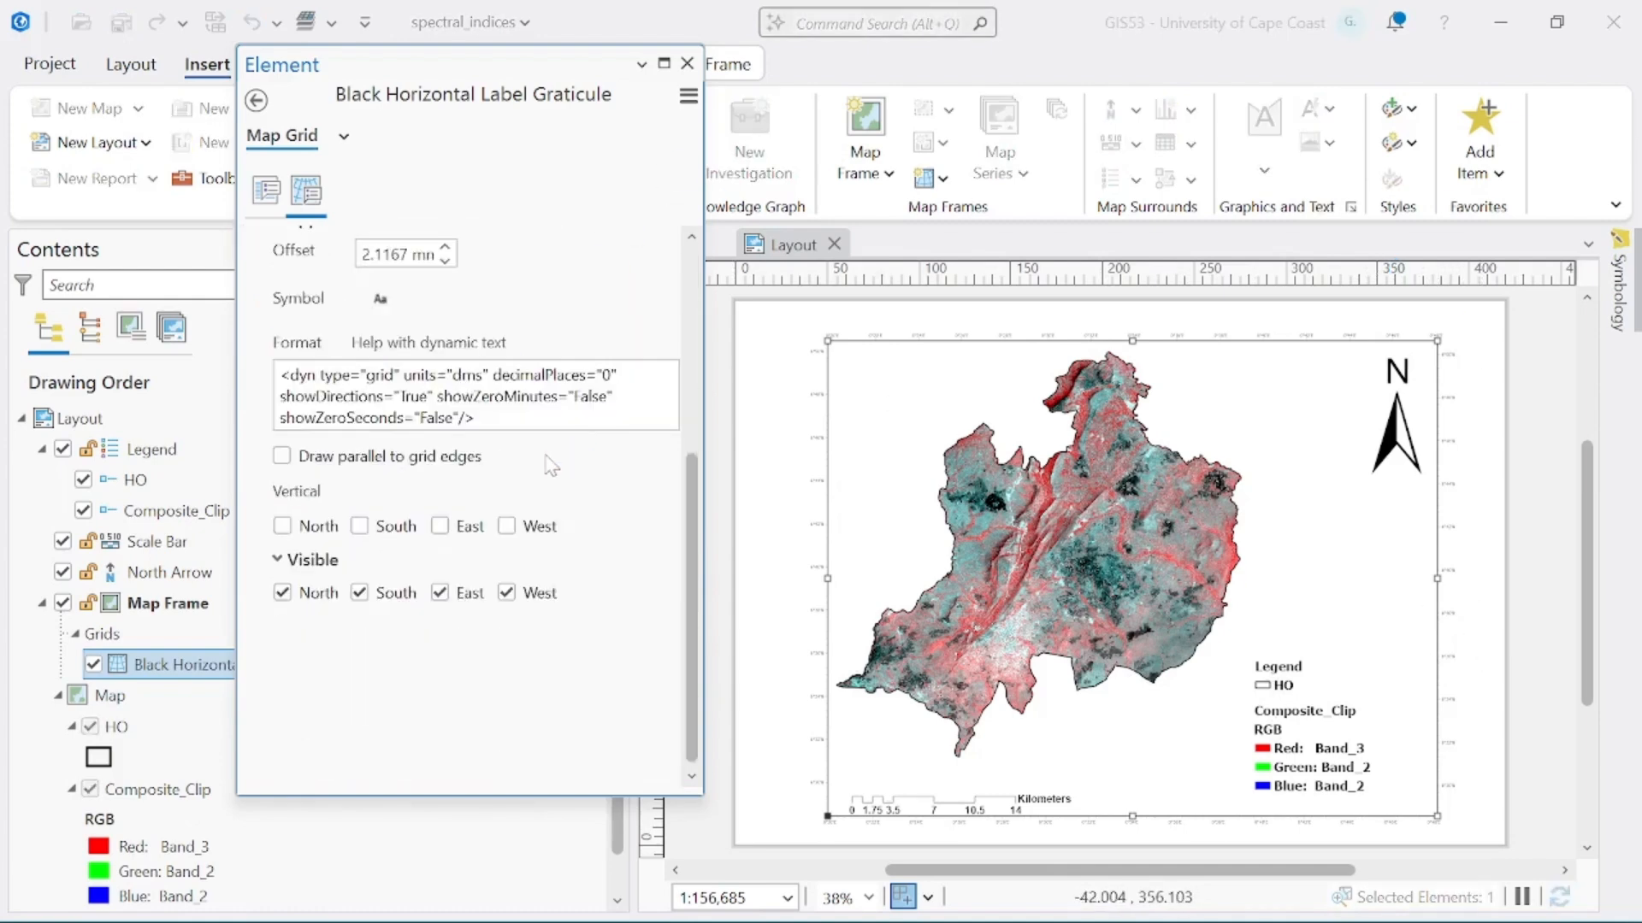
pyautogui.scroll(5, 486, 396)
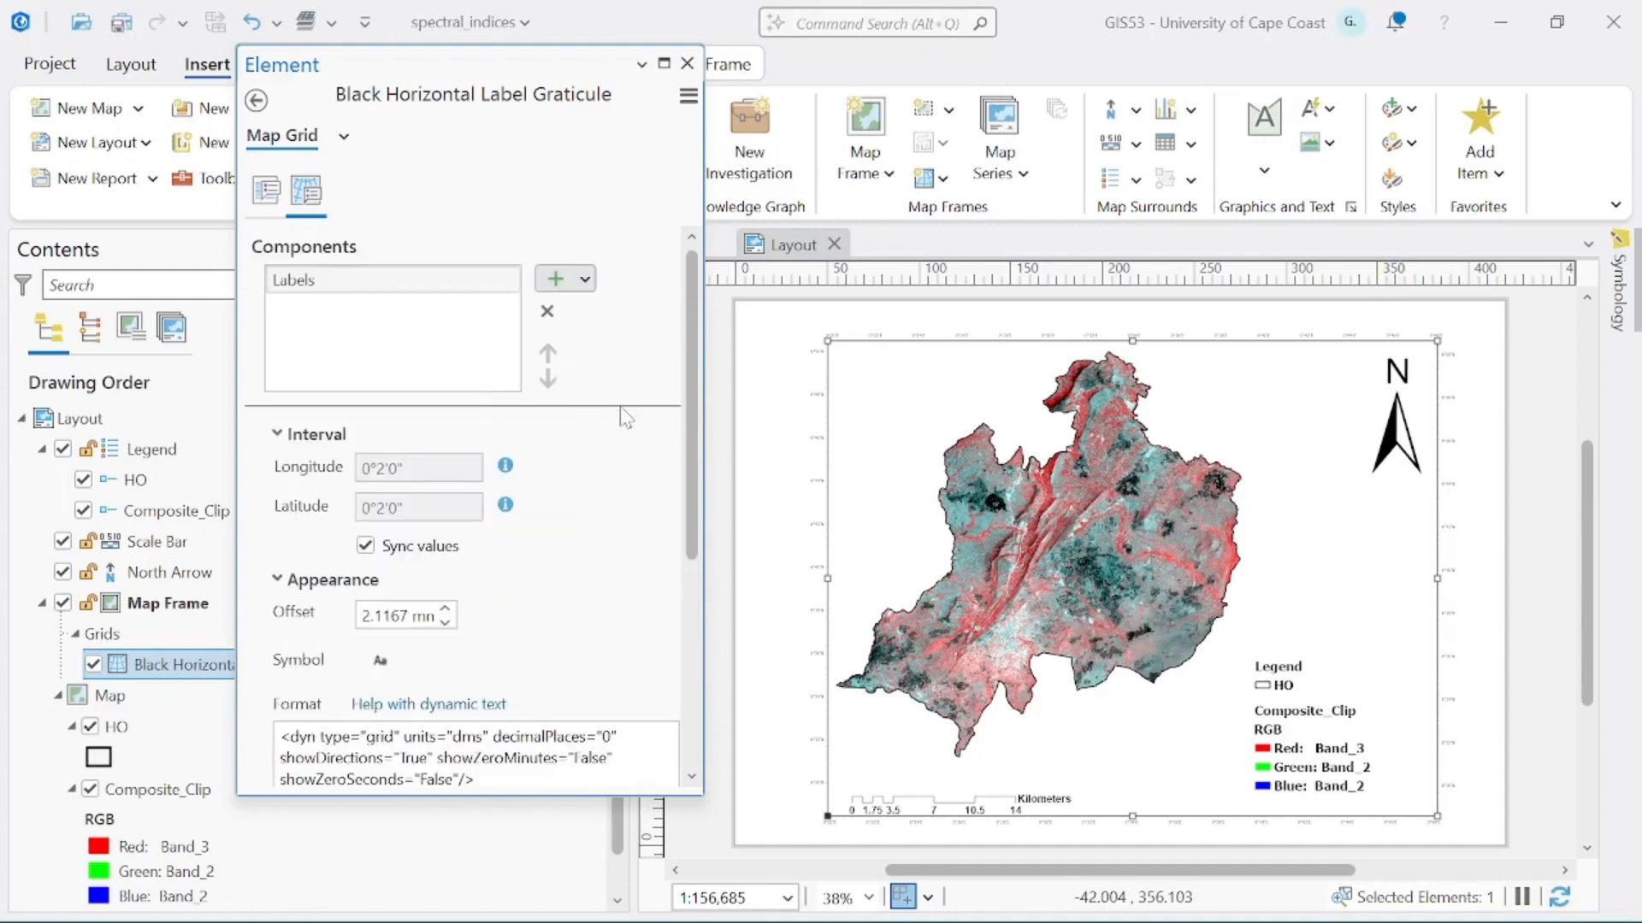
pyautogui.scroll(-4, 590, 534)
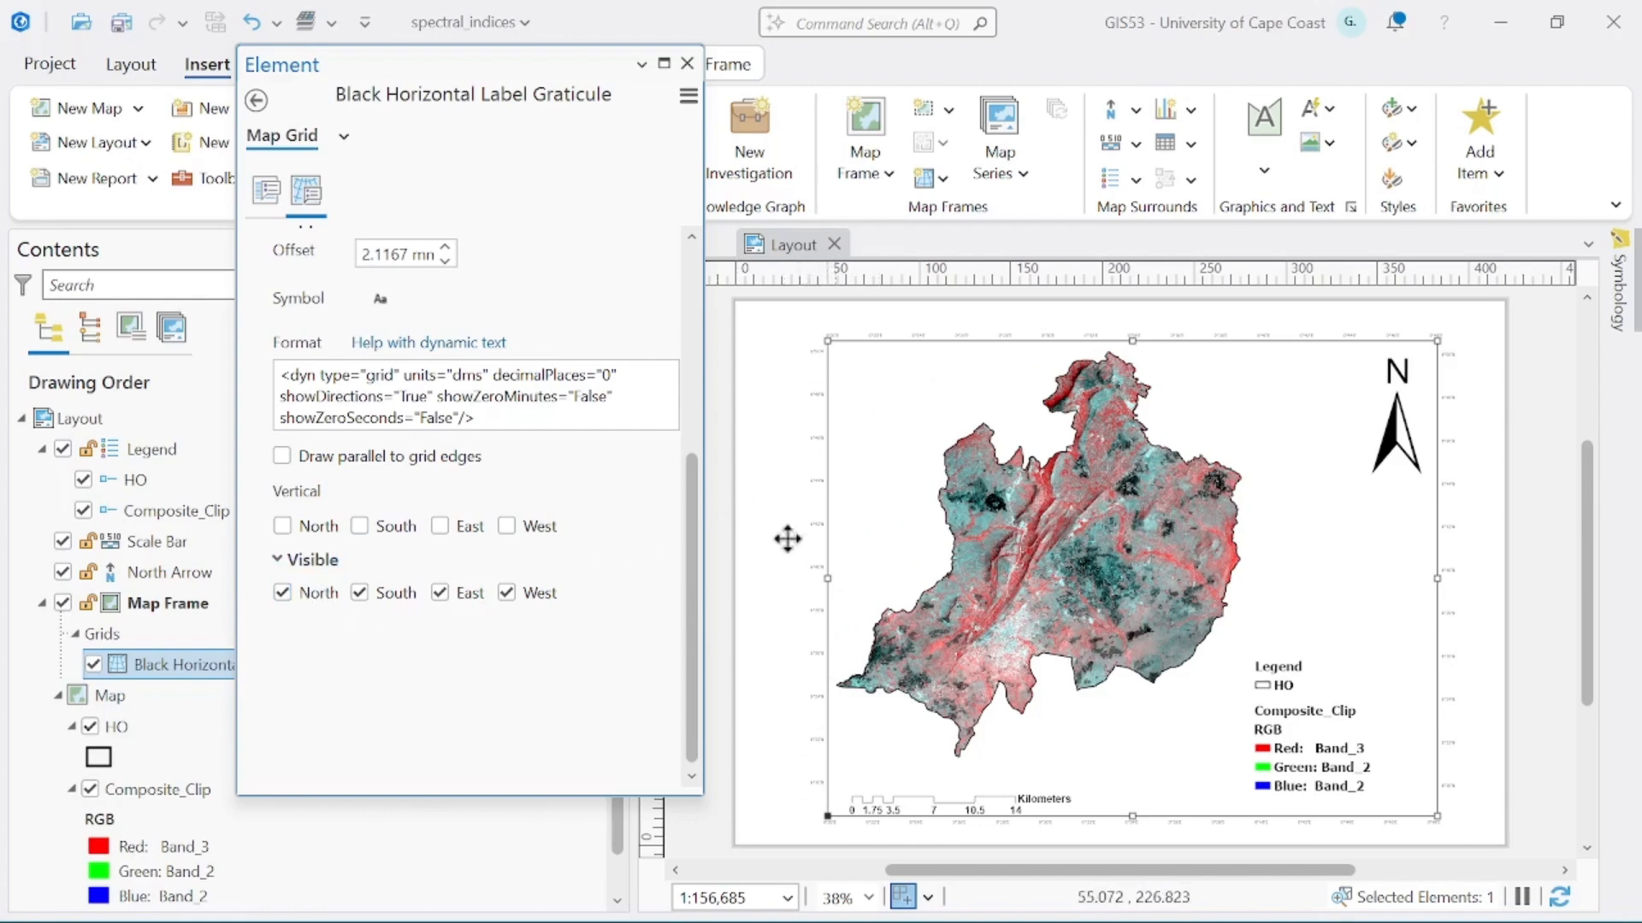
pyautogui.click(440, 527)
pyautogui.click(507, 526)
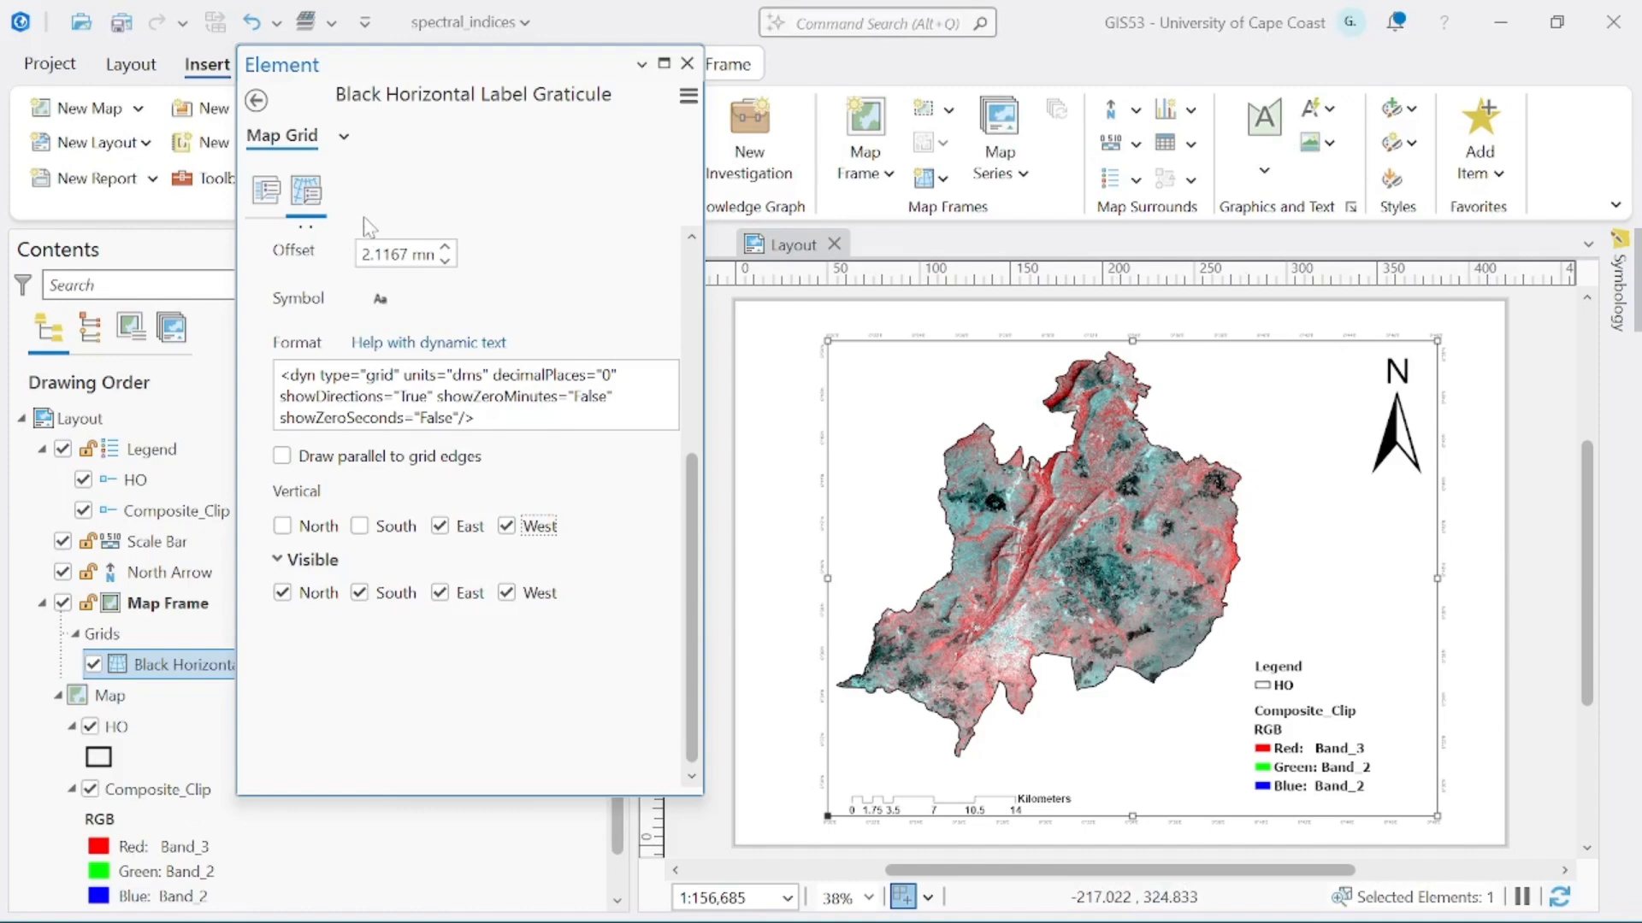
pyautogui.click(268, 192)
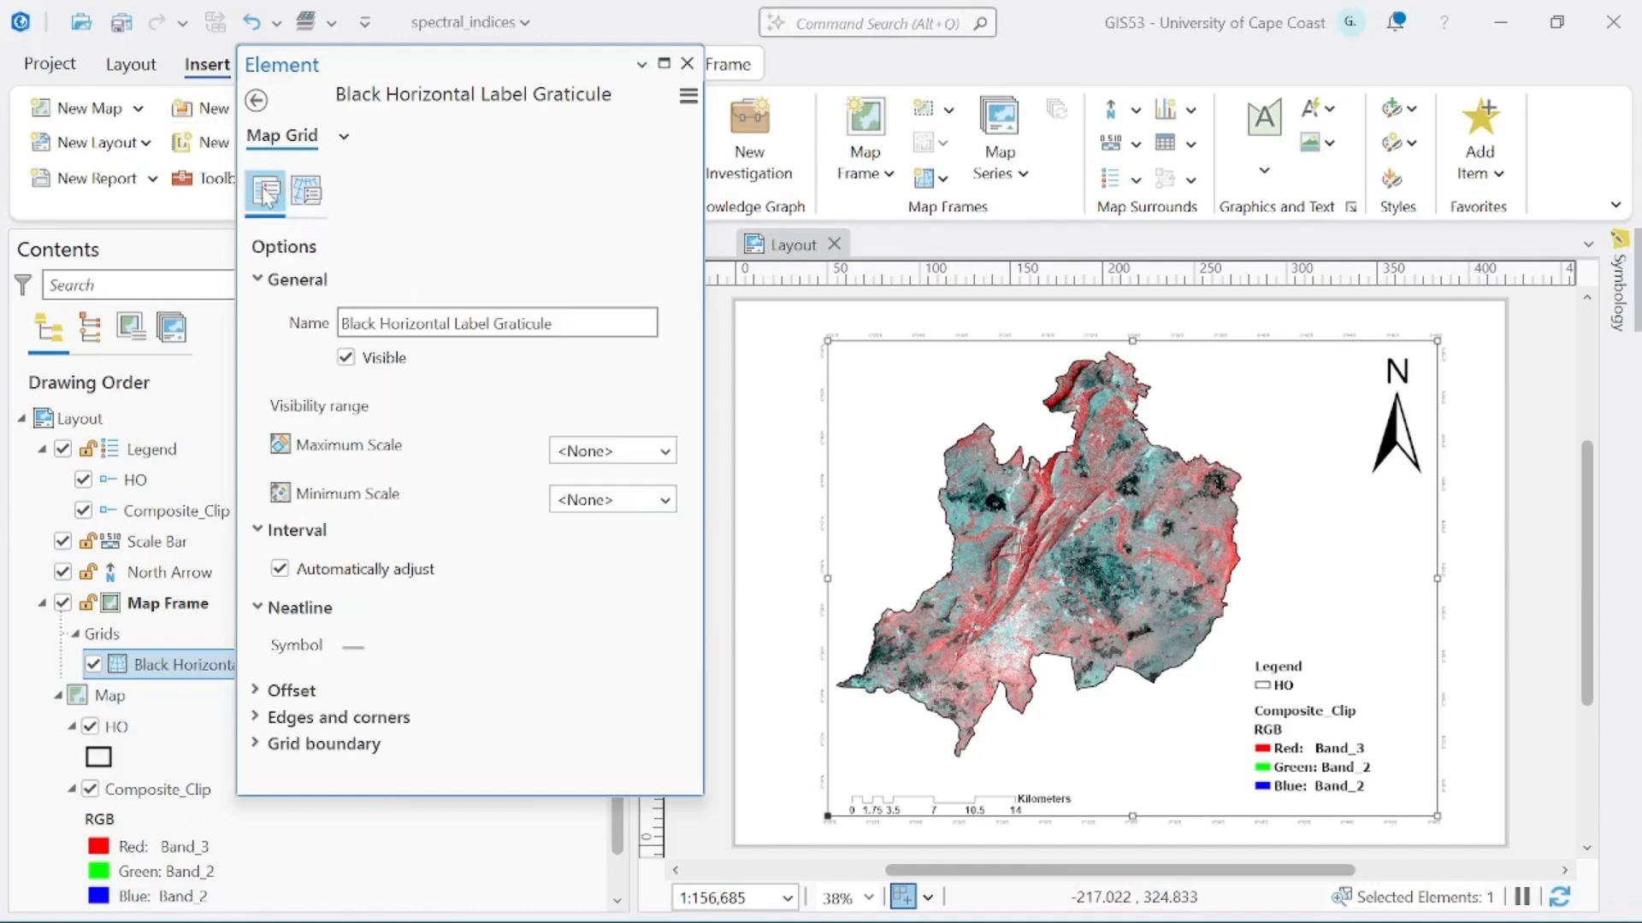
pyautogui.click(354, 654)
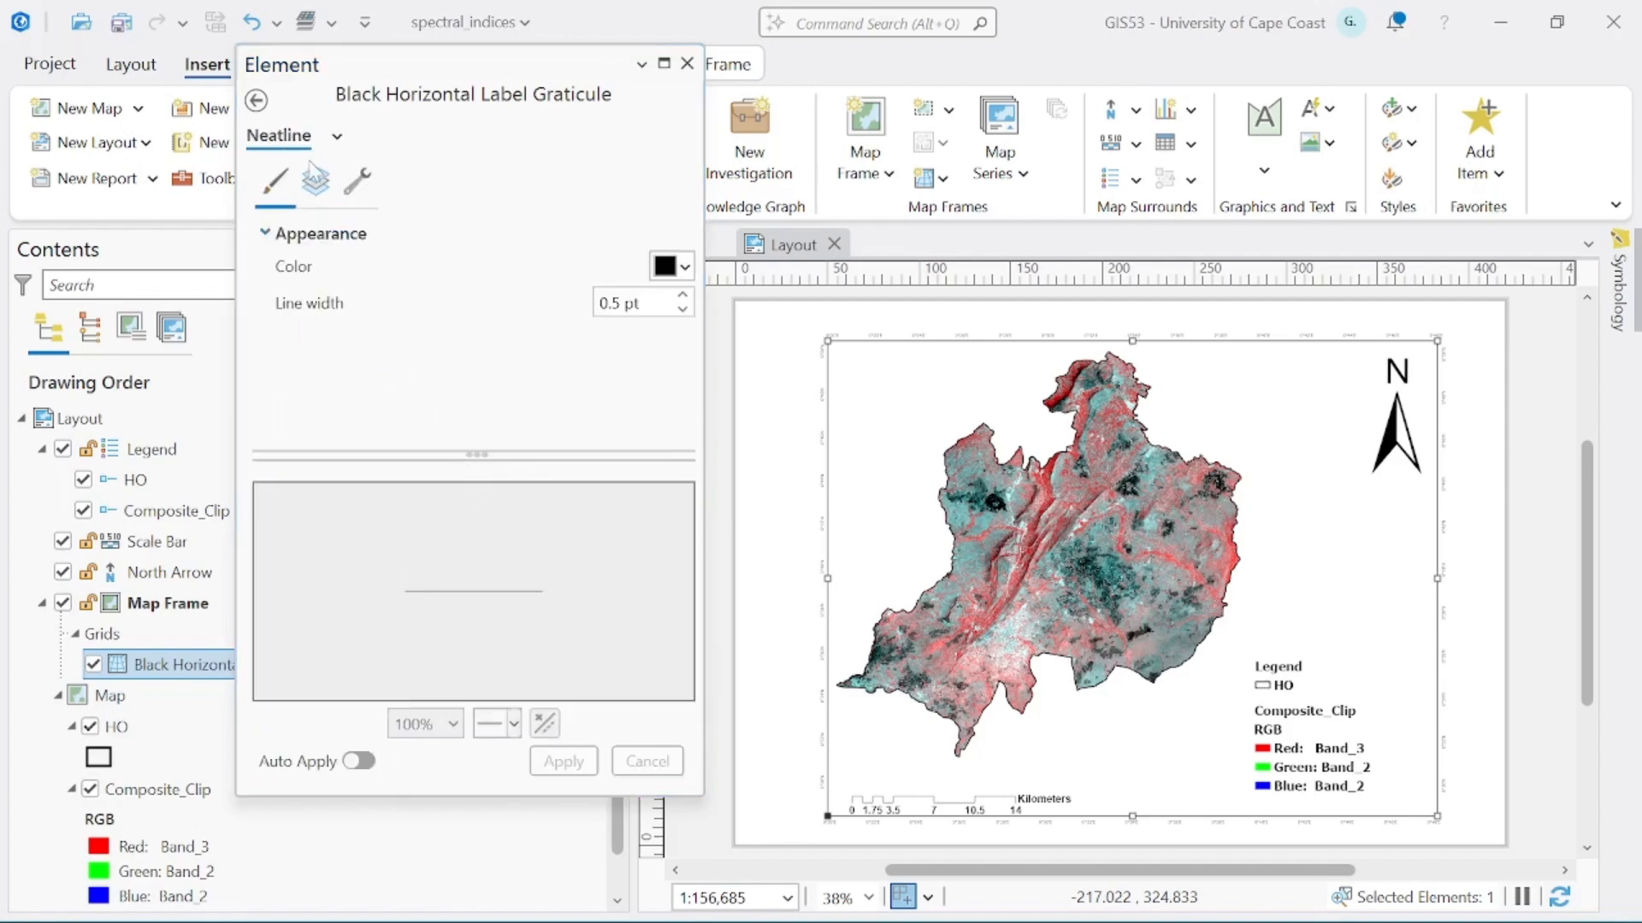
pyautogui.click(256, 100)
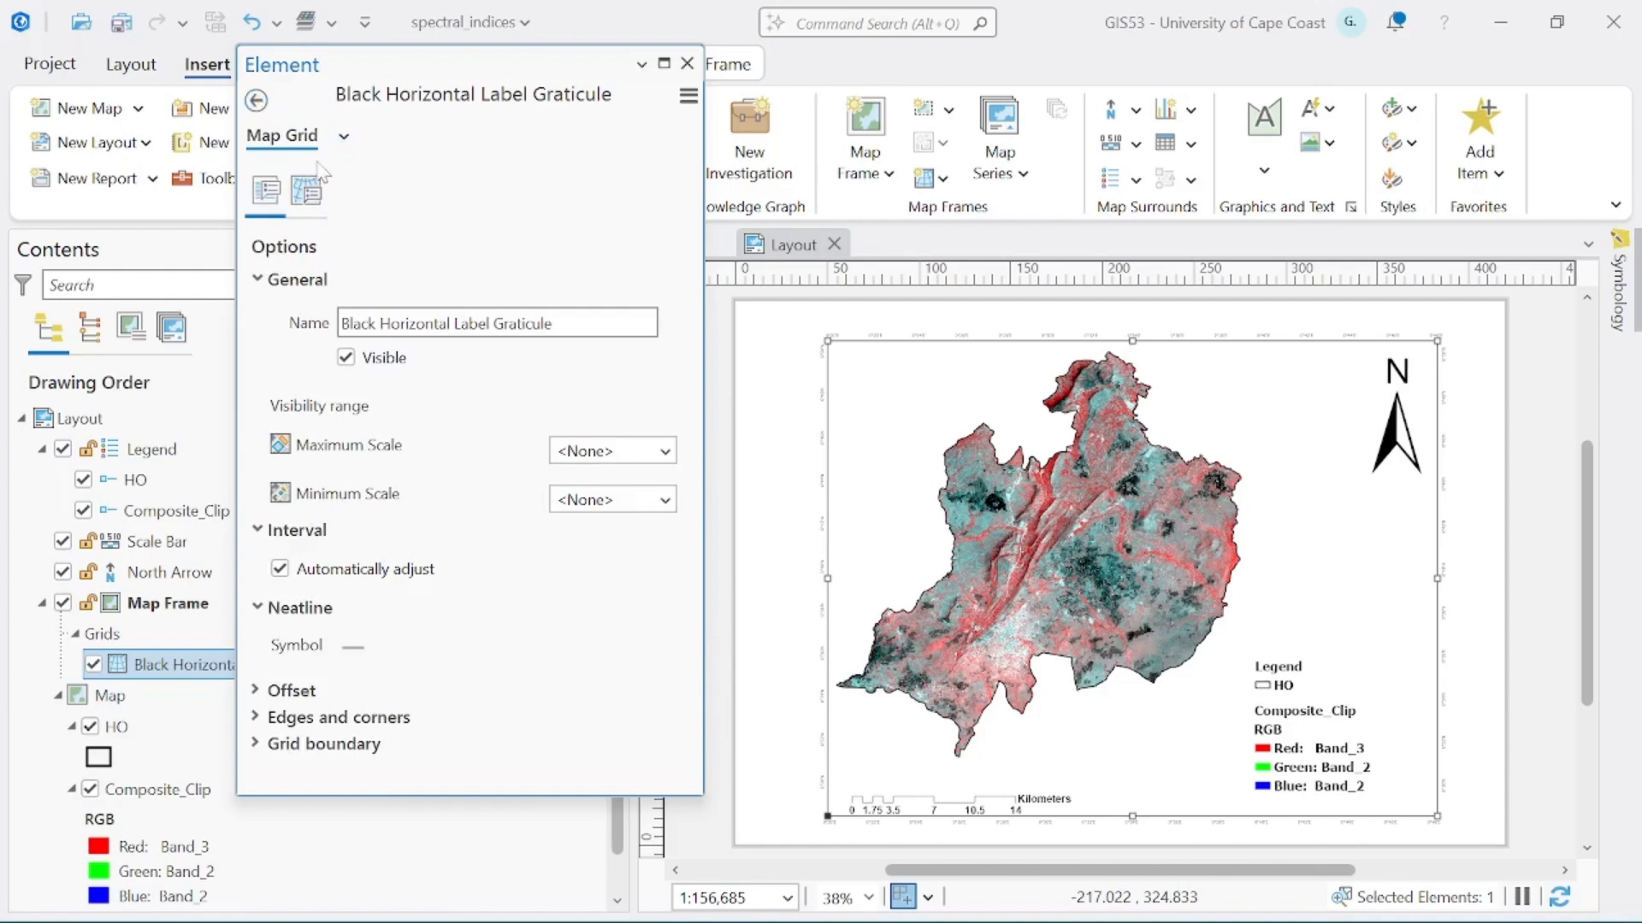
# Step: Set the graticule labels' text to 9 pt with the Bold font style
pyautogui.click(306, 190)
pyautogui.click(382, 673)
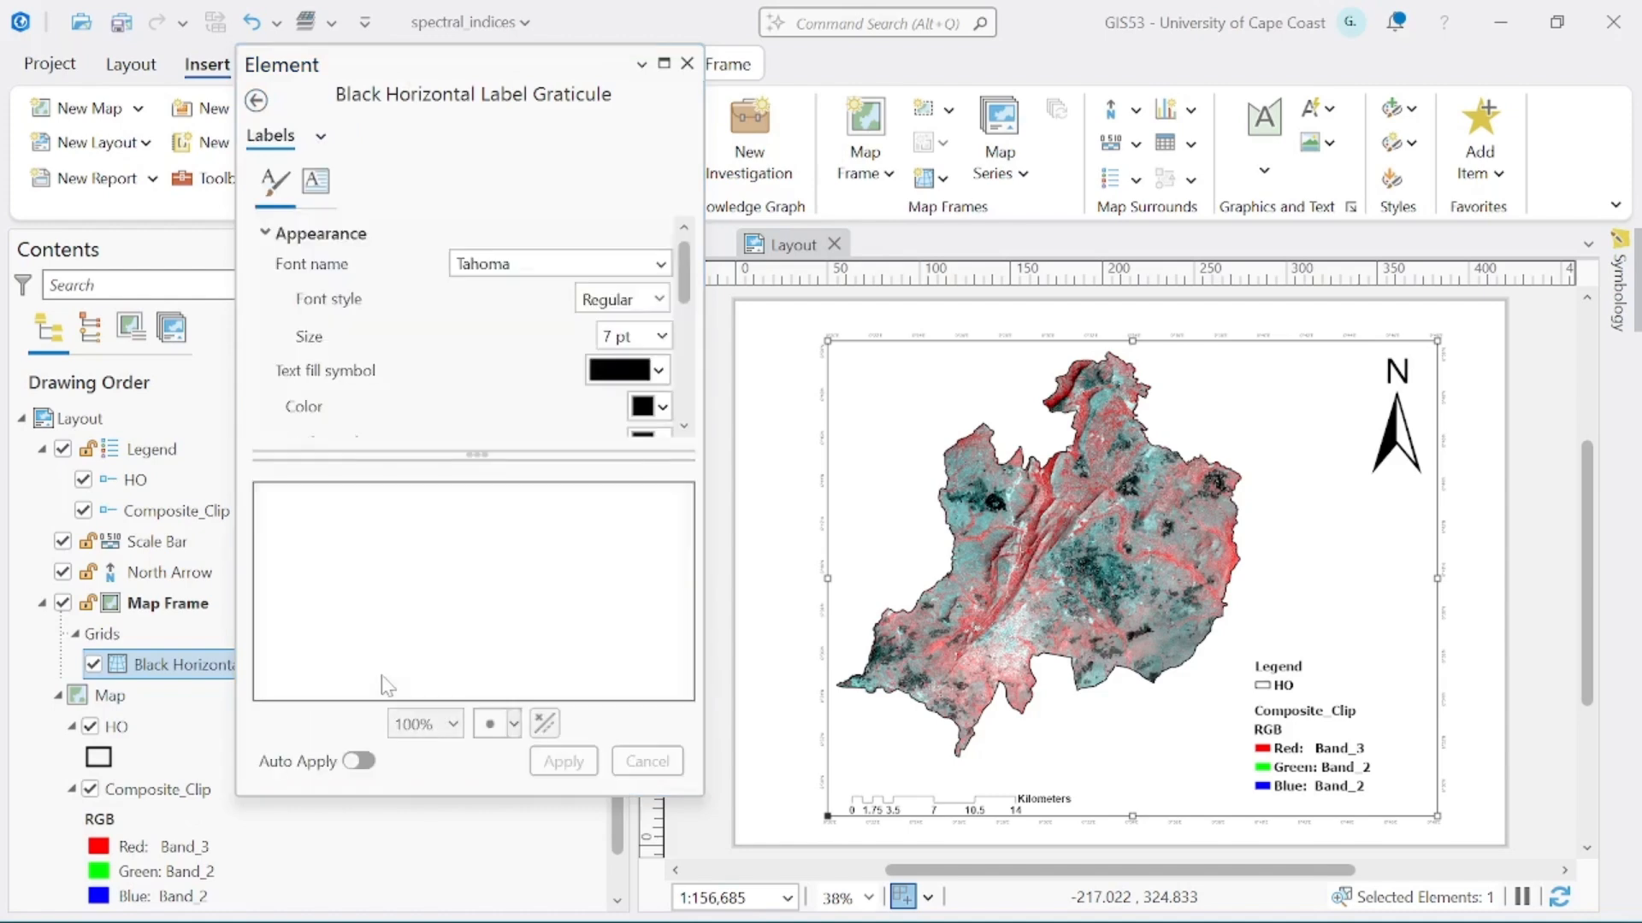
pyautogui.click(661, 336)
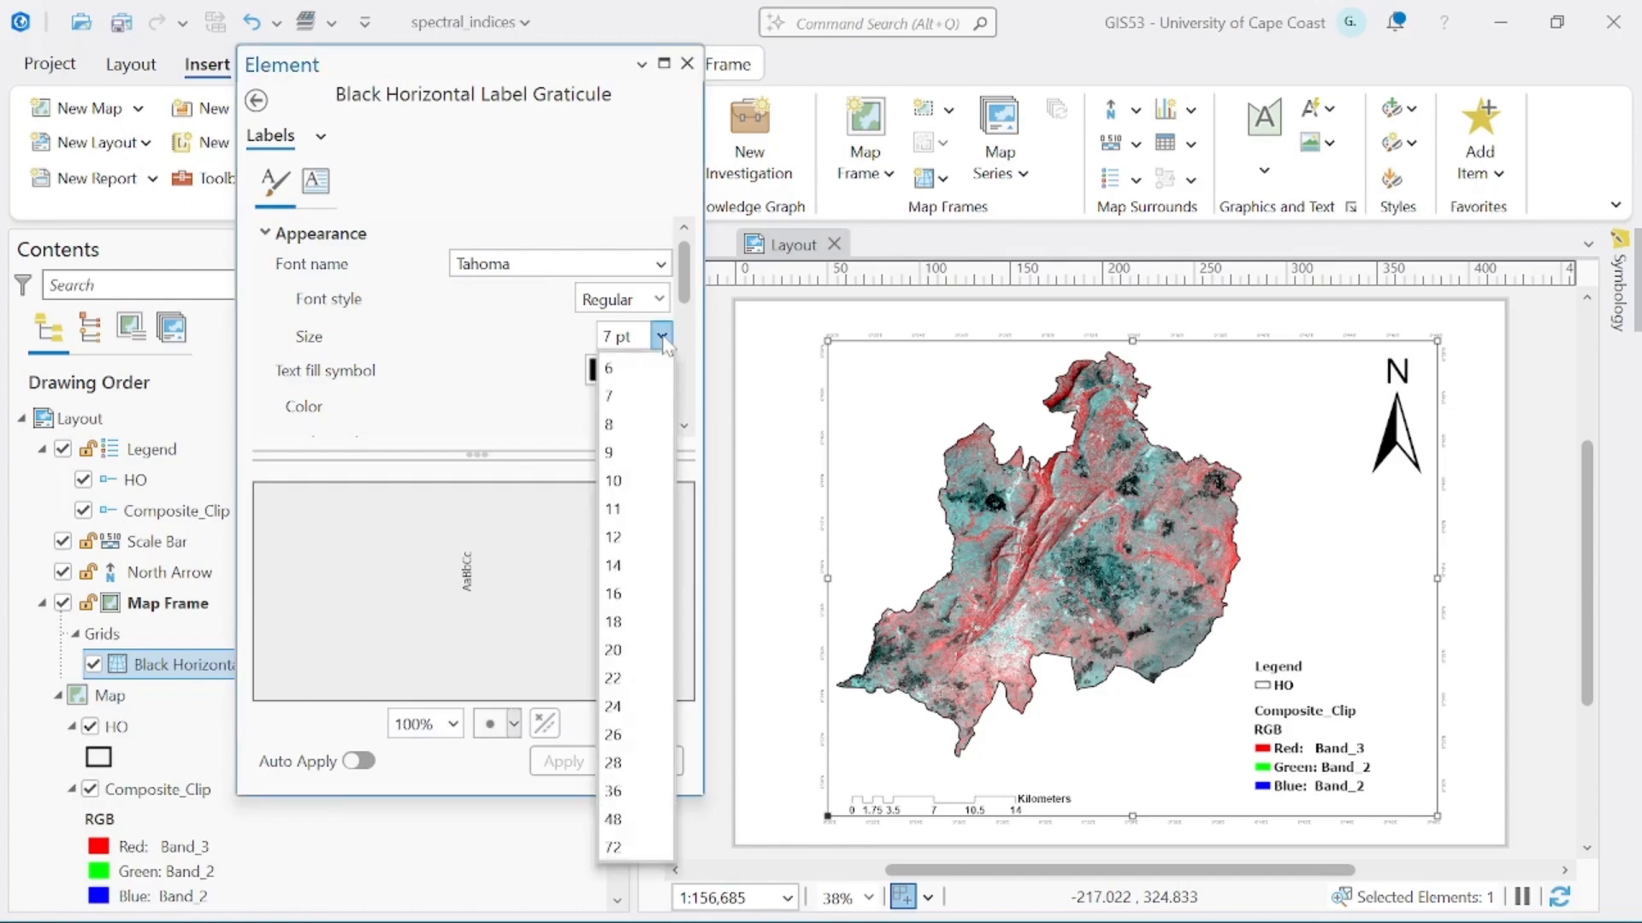
pyautogui.click(611, 452)
pyautogui.click(563, 761)
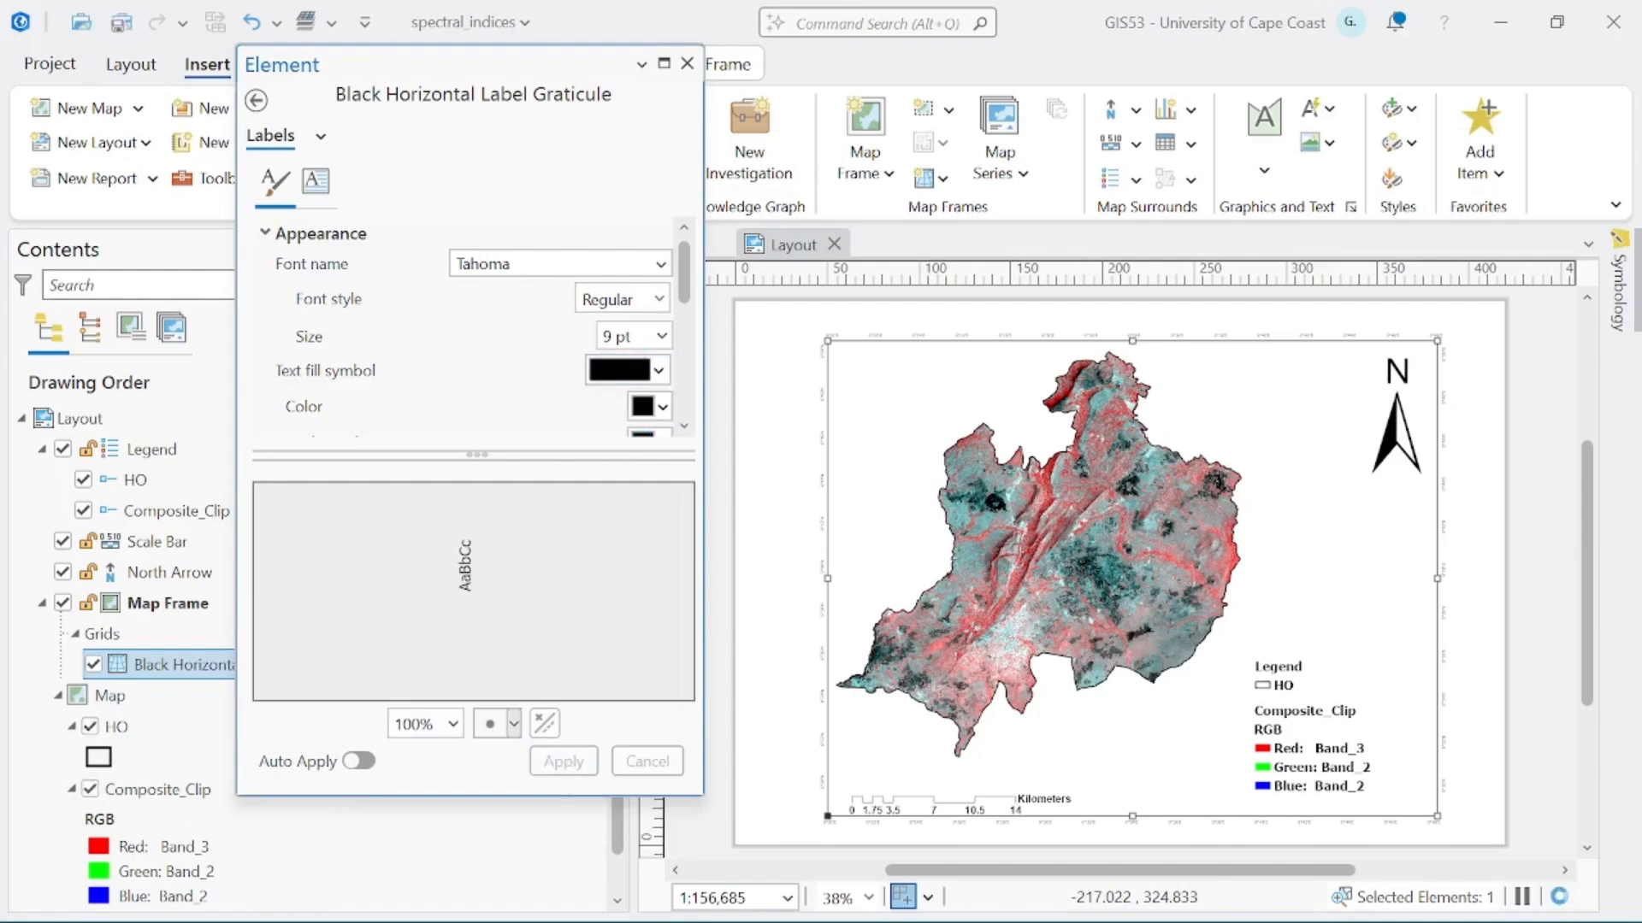
pyautogui.click(658, 299)
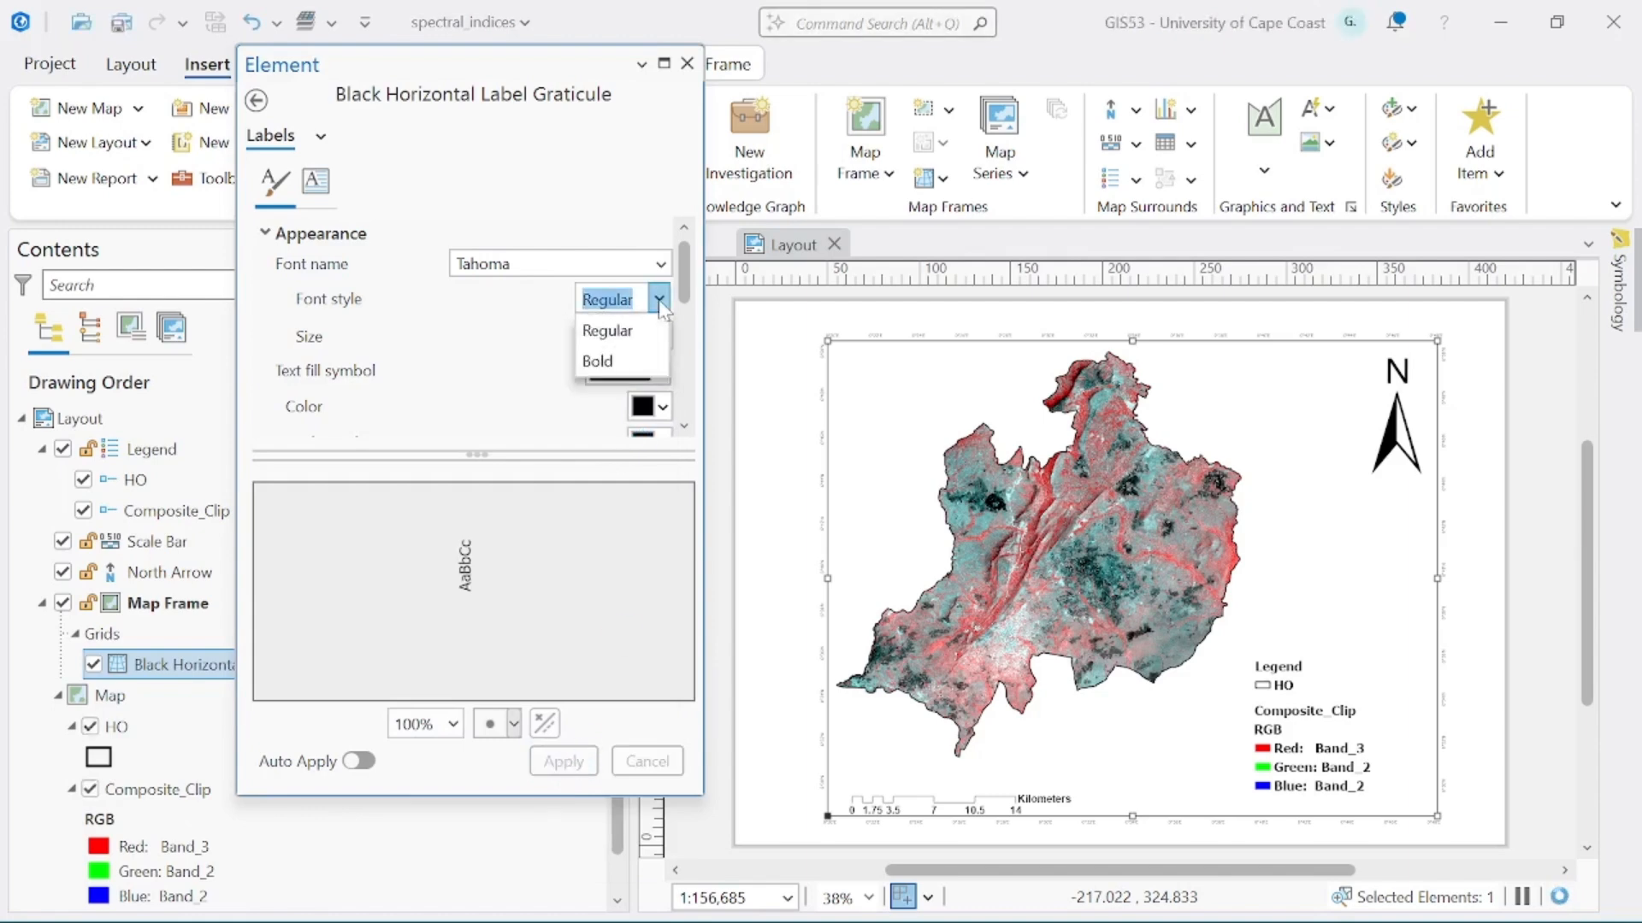
pyautogui.click(646, 361)
pyautogui.click(556, 761)
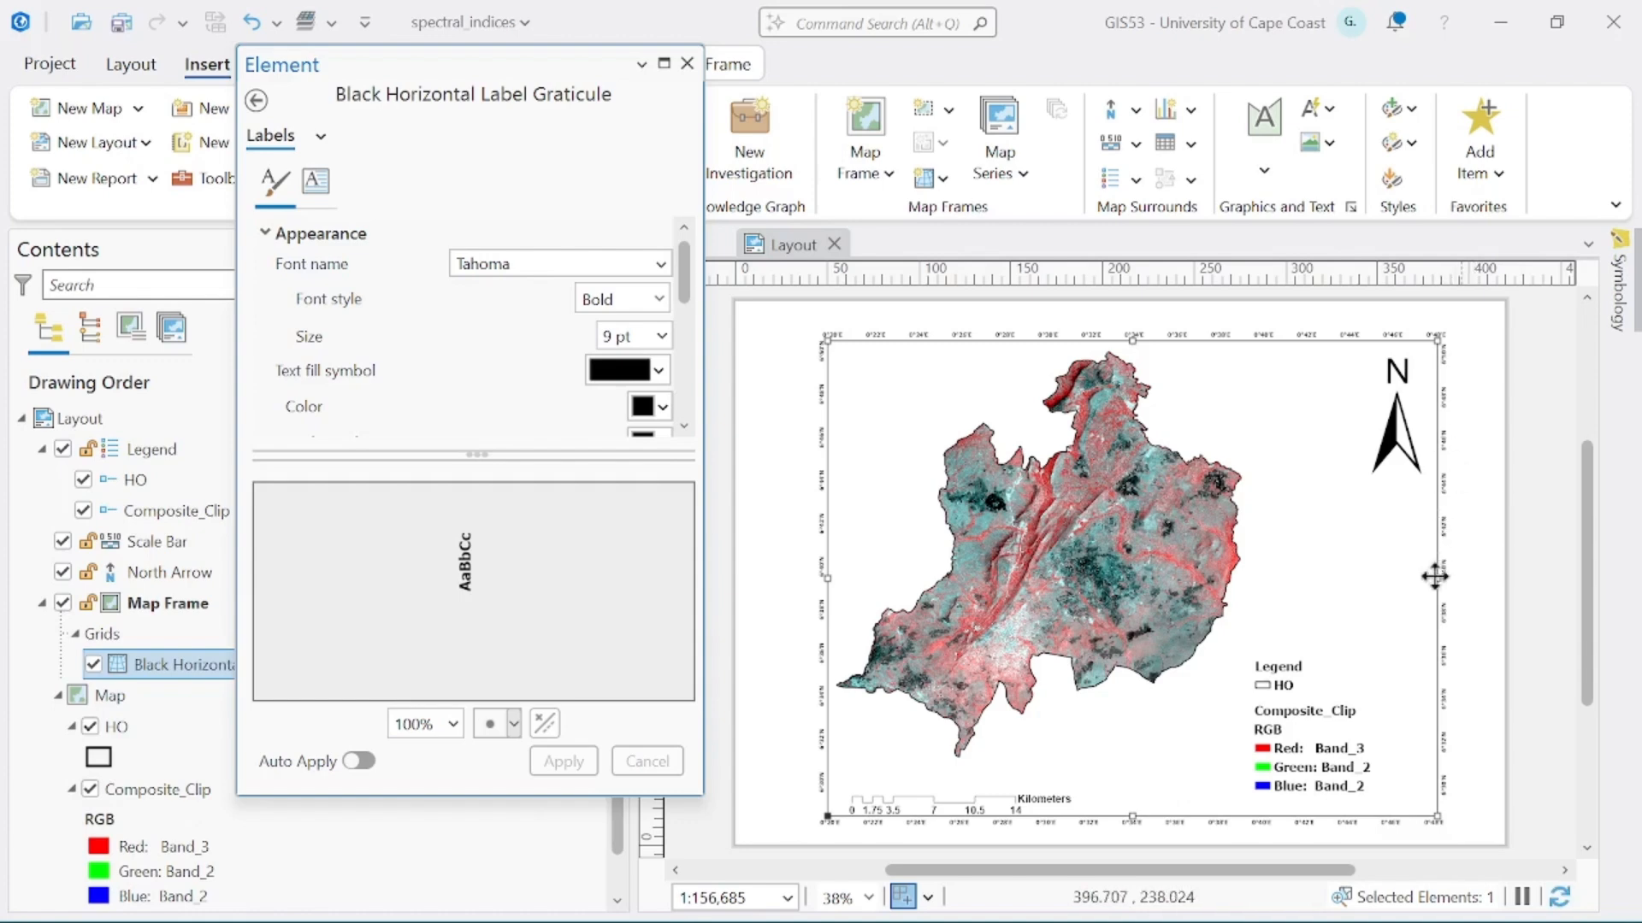
# Step: Turn off automatic interval adjustment for the graticule and return to its component settings
pyautogui.click(254, 101)
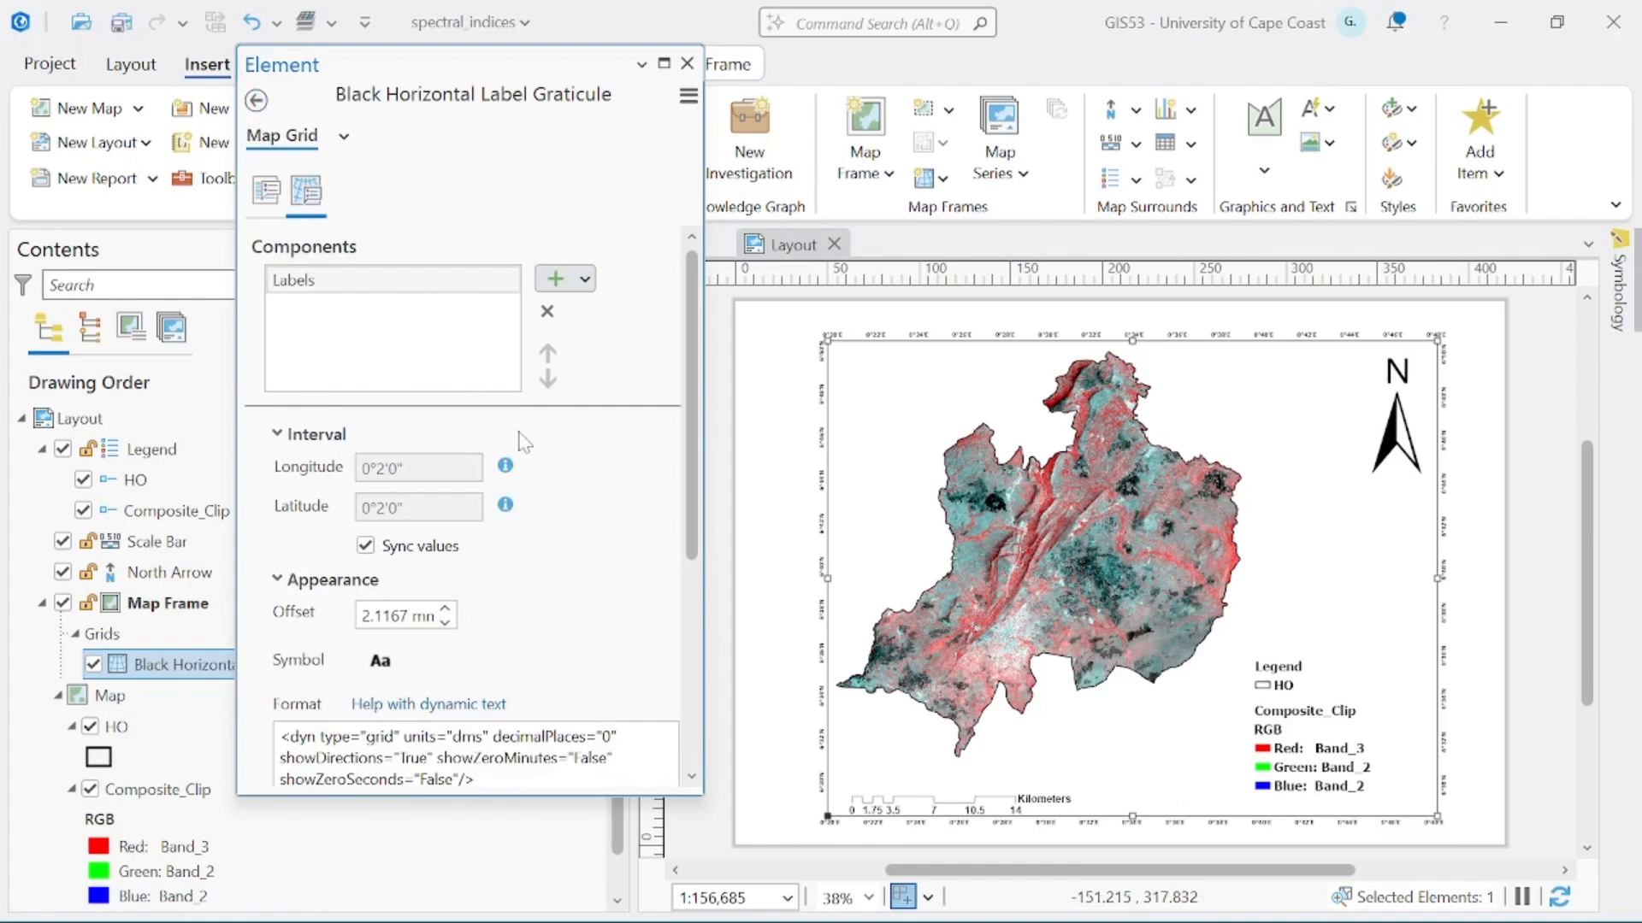
pyautogui.scroll(-3, 588, 551)
pyautogui.scroll(4, 588, 557)
pyautogui.click(268, 190)
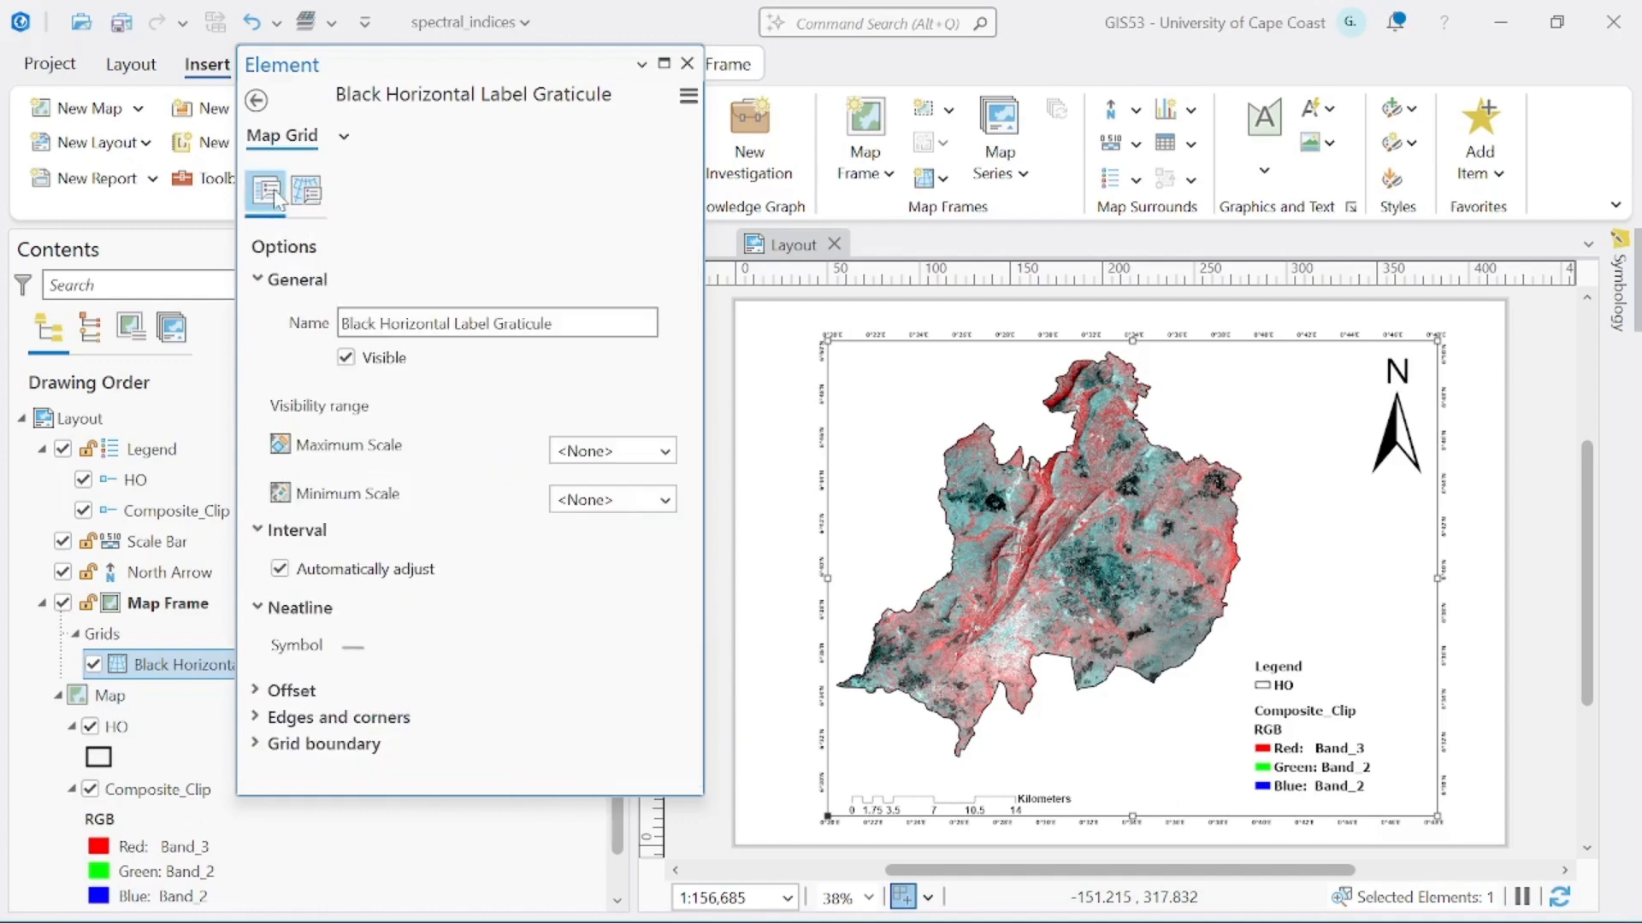
pyautogui.click(280, 570)
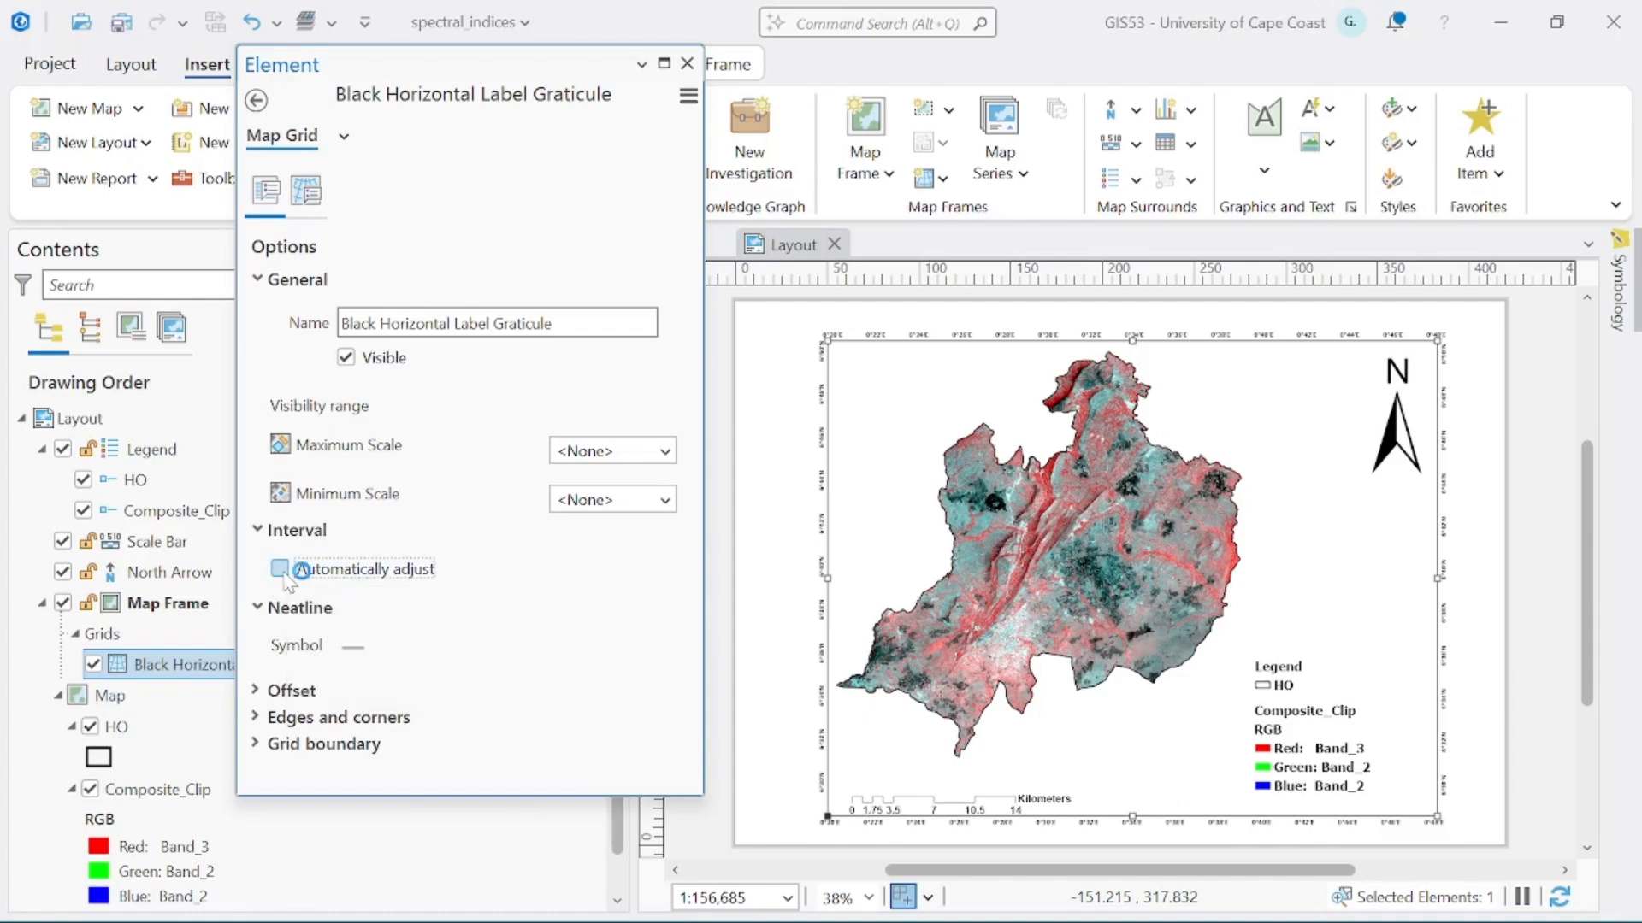
pyautogui.click(308, 201)
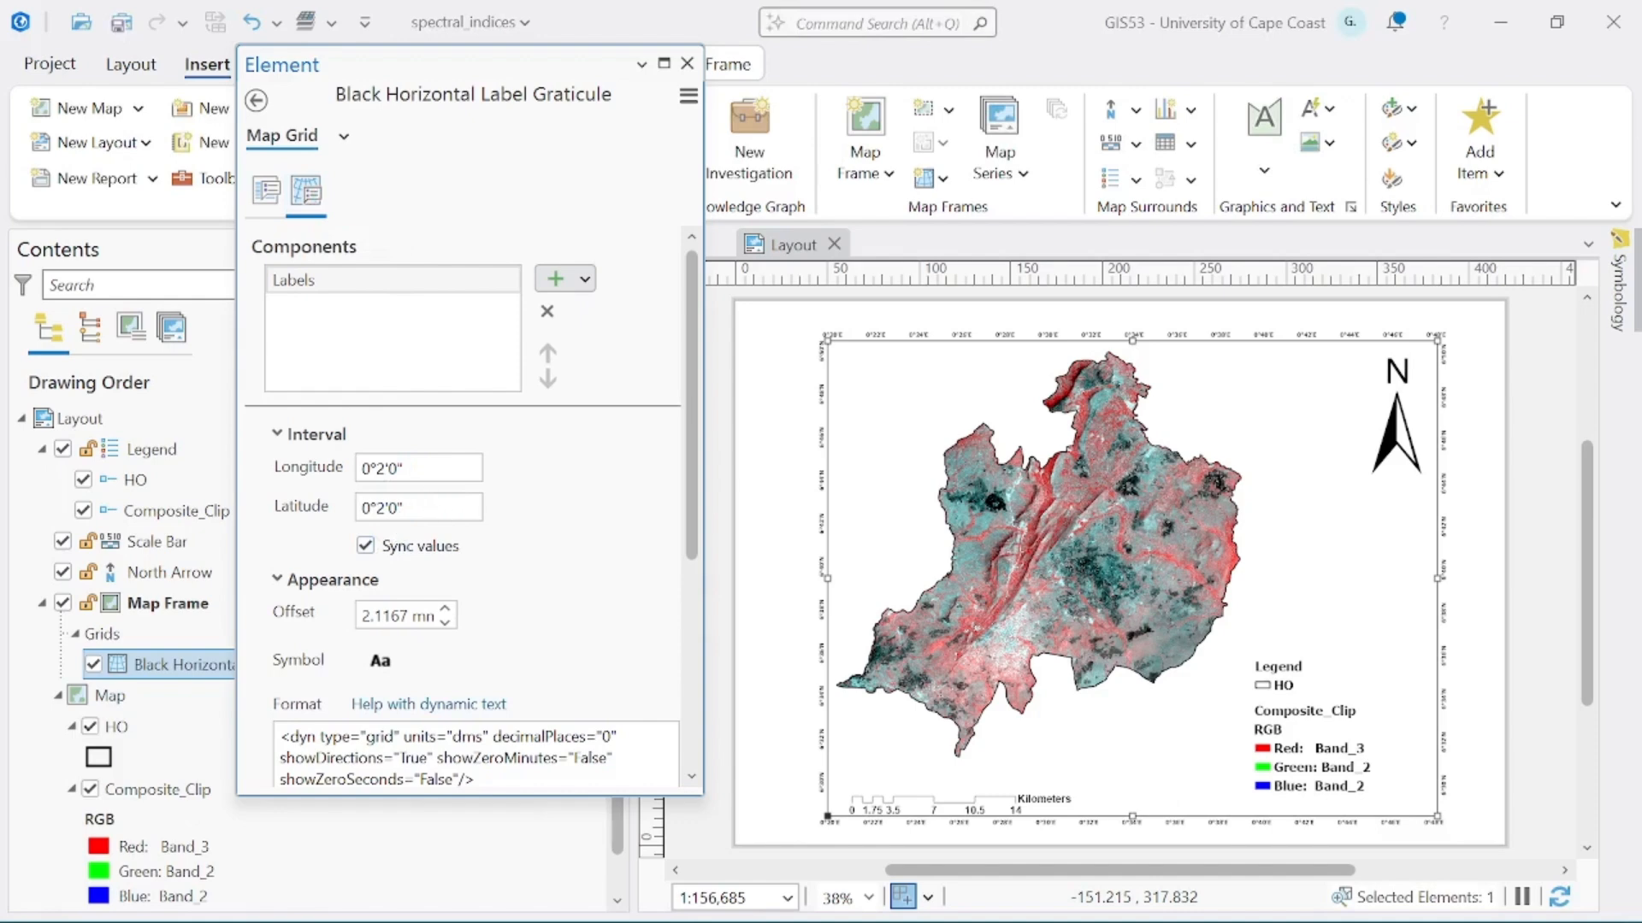
# Step: Try a synced longitude and latitude interval of 1°2'0" for the graticule labels
pyautogui.click(363, 508)
pyautogui.press('BackSpace')
pyautogui.write('1')
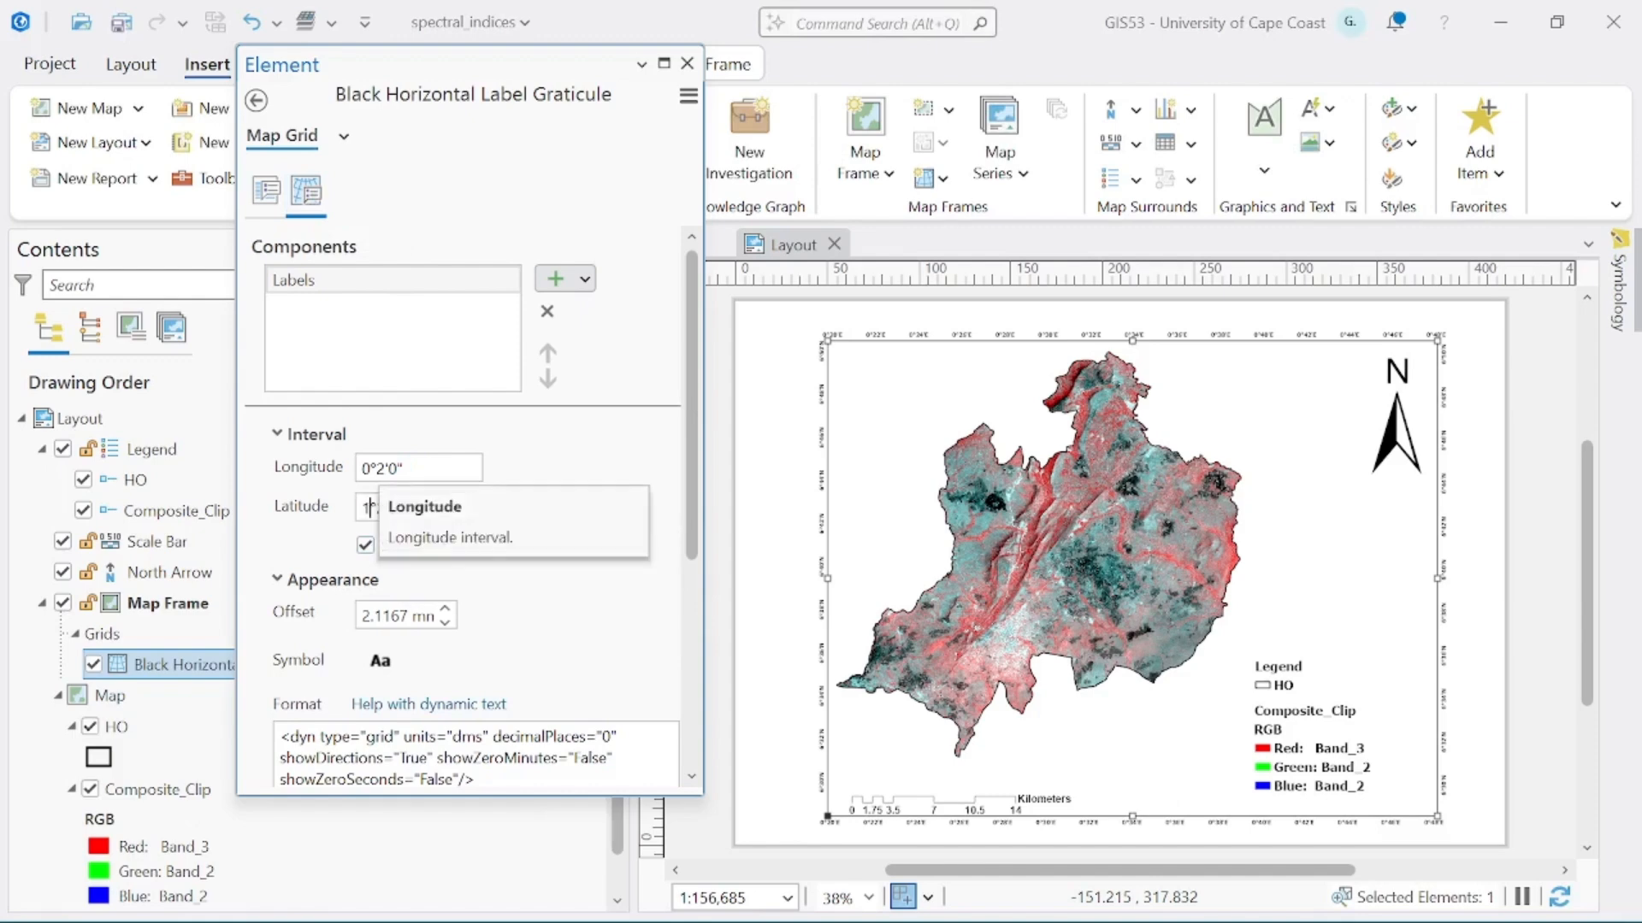
# Step: Restore the graticule's longitude and latitude intervals to 0°2'0"
pyautogui.click(372, 469)
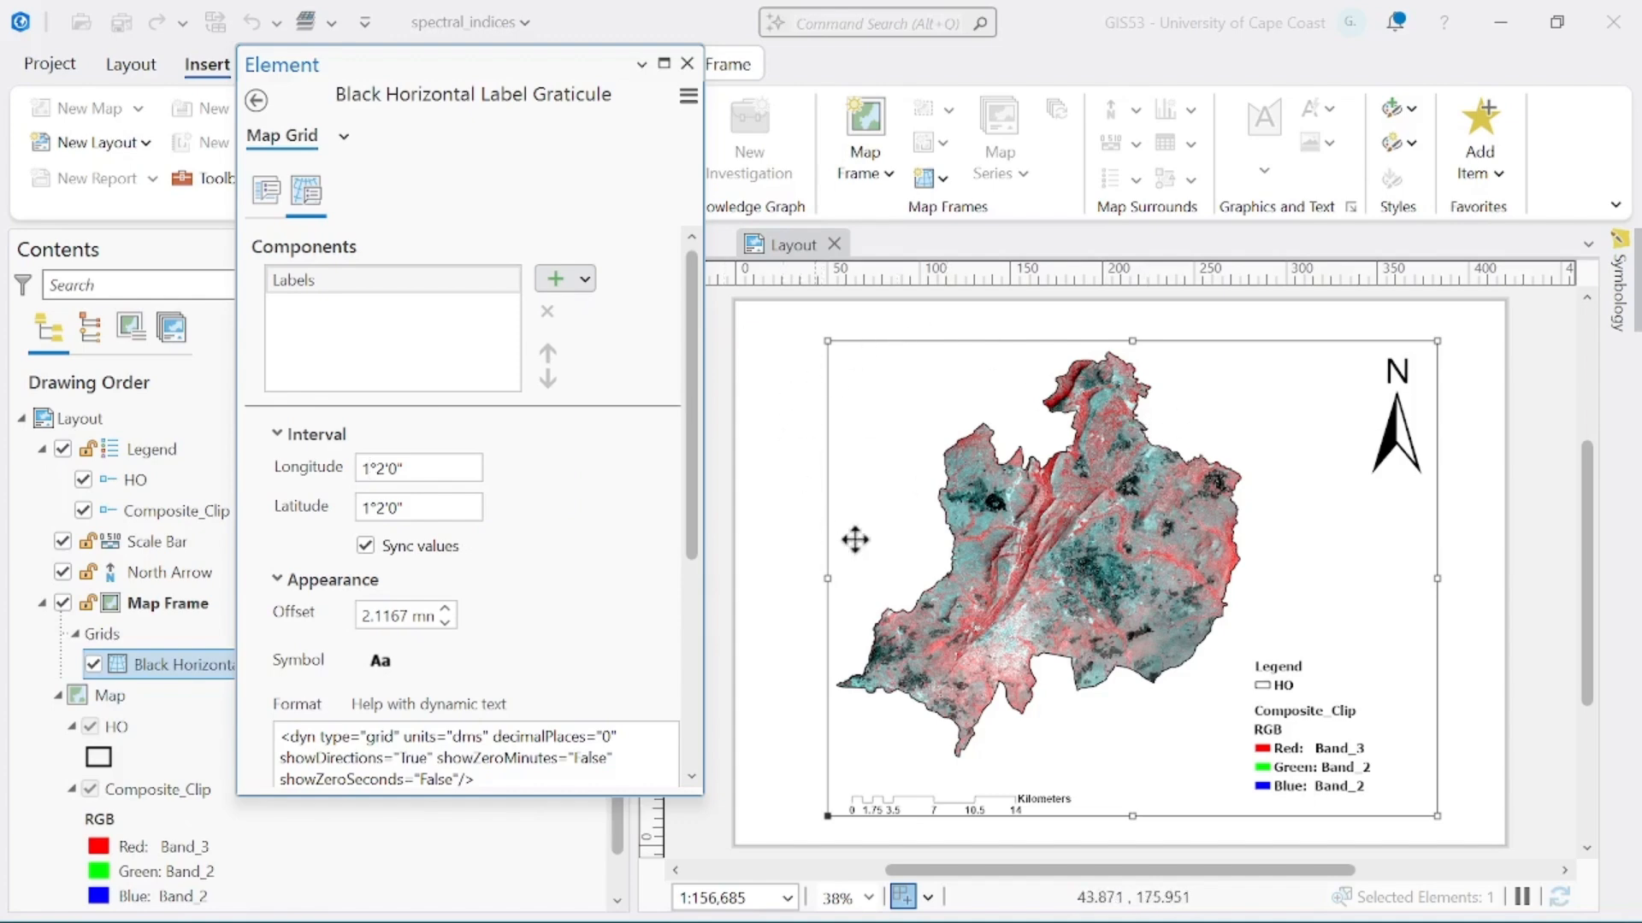
pyautogui.press('BackSpace')
pyautogui.write('0')
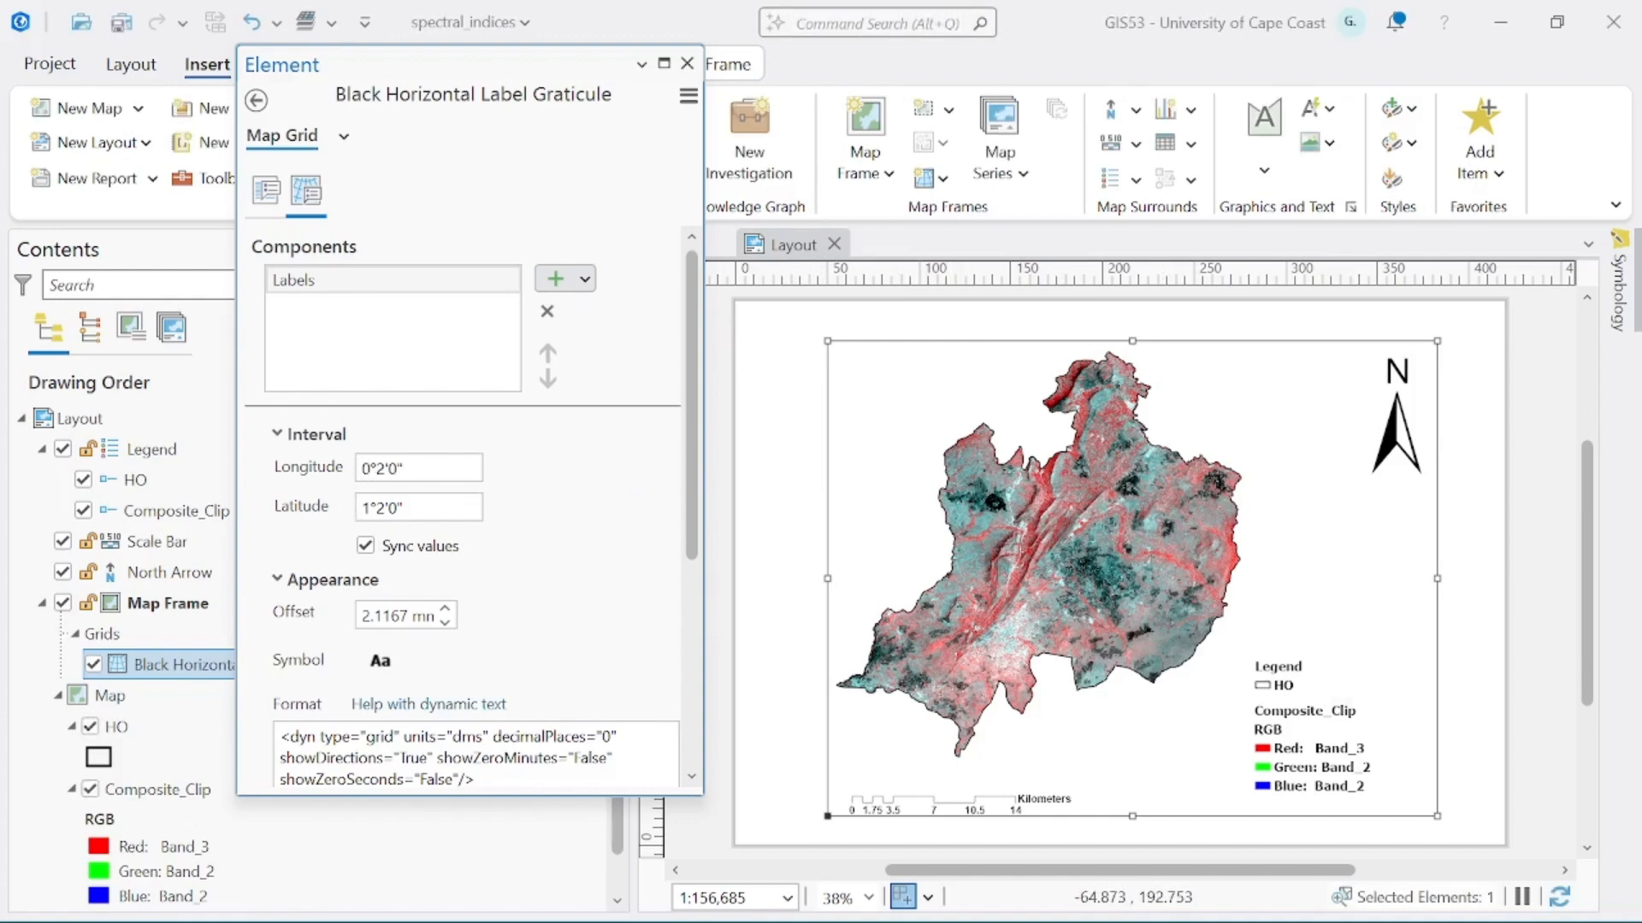
pyautogui.click(366, 507)
pyautogui.press('BackSpace')
pyautogui.write('0')
pyautogui.press('BackSpace')
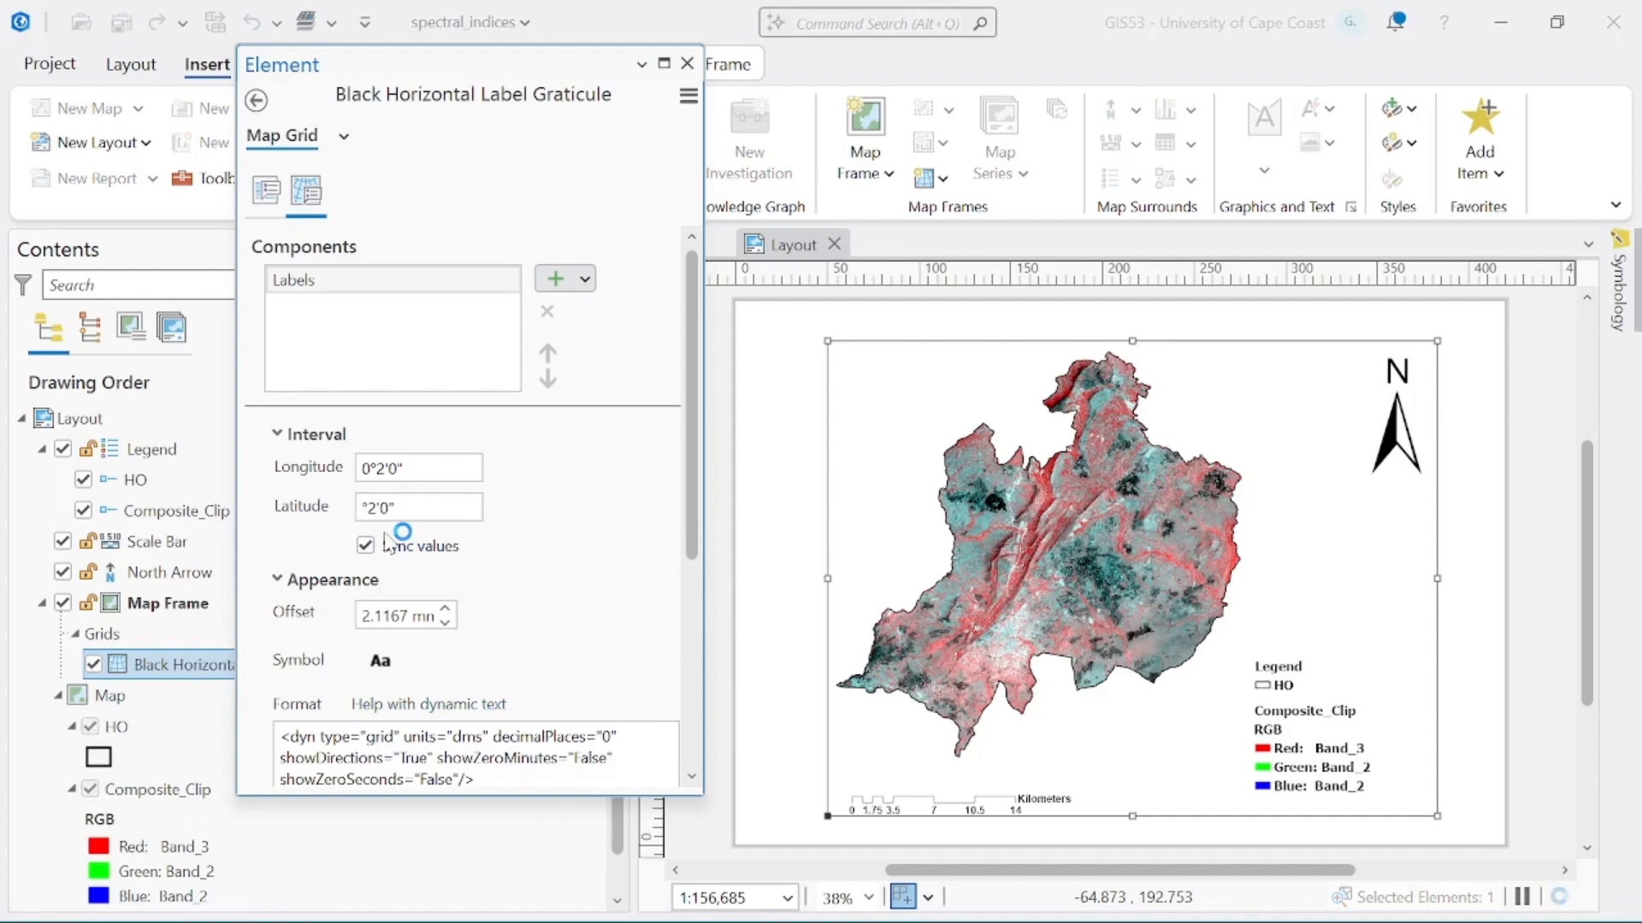
pyautogui.write('0')
# Step: Set the graticule labels' longitude and latitude intervals to 0°4'0" and close the graticule's properties
pyautogui.click(408, 470)
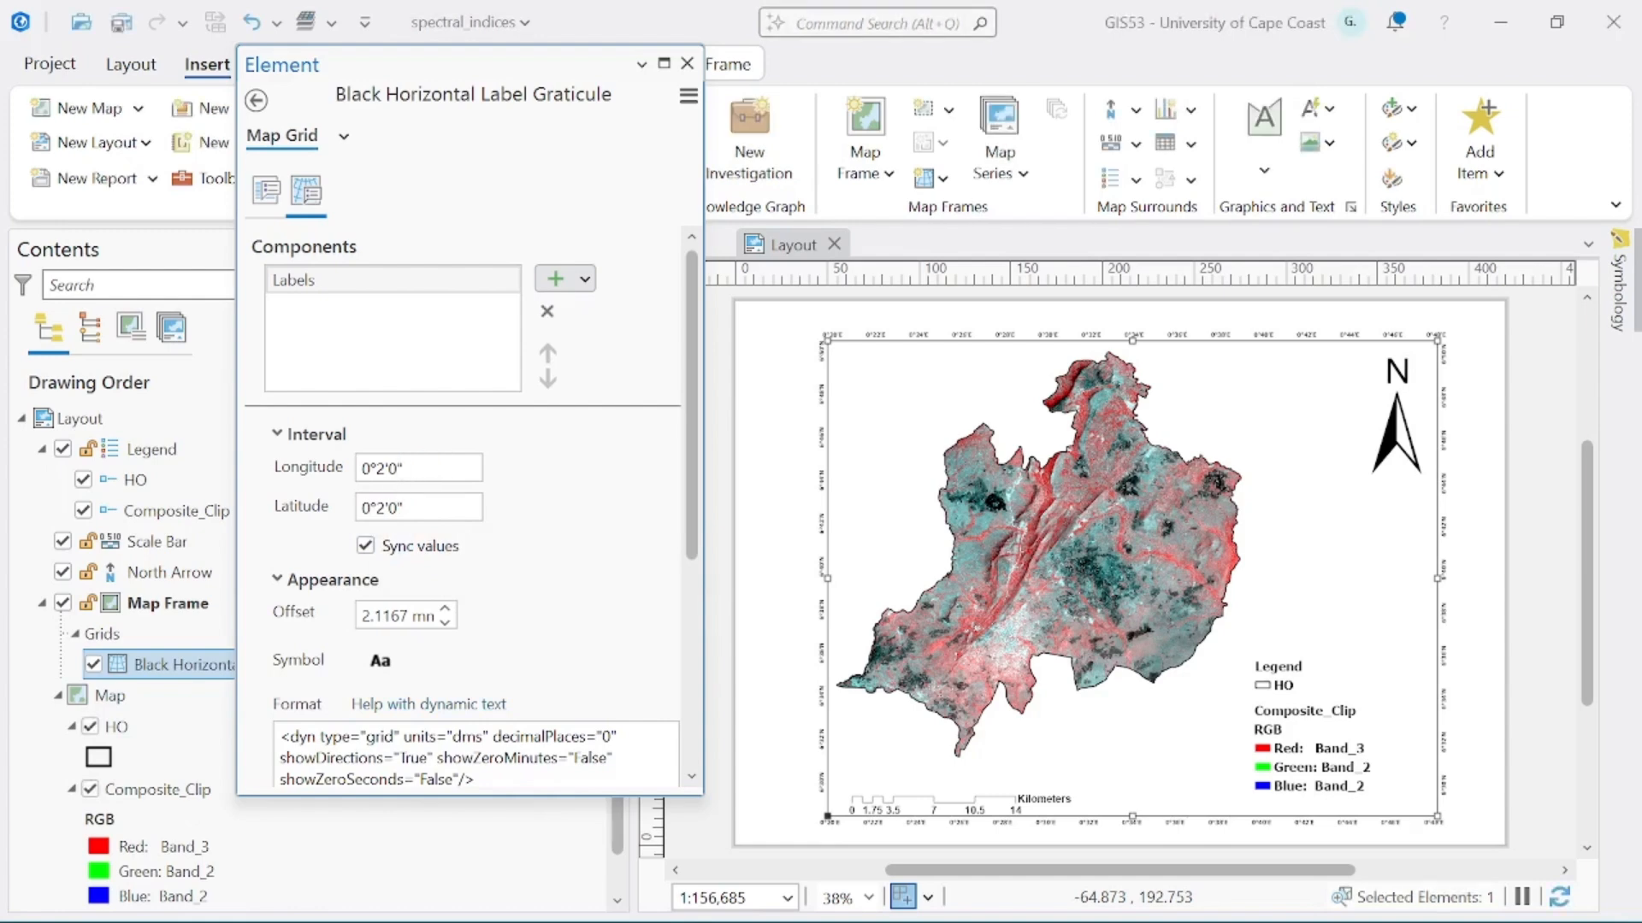
pyautogui.press('BackSpace')
pyautogui.press('BackSpace')
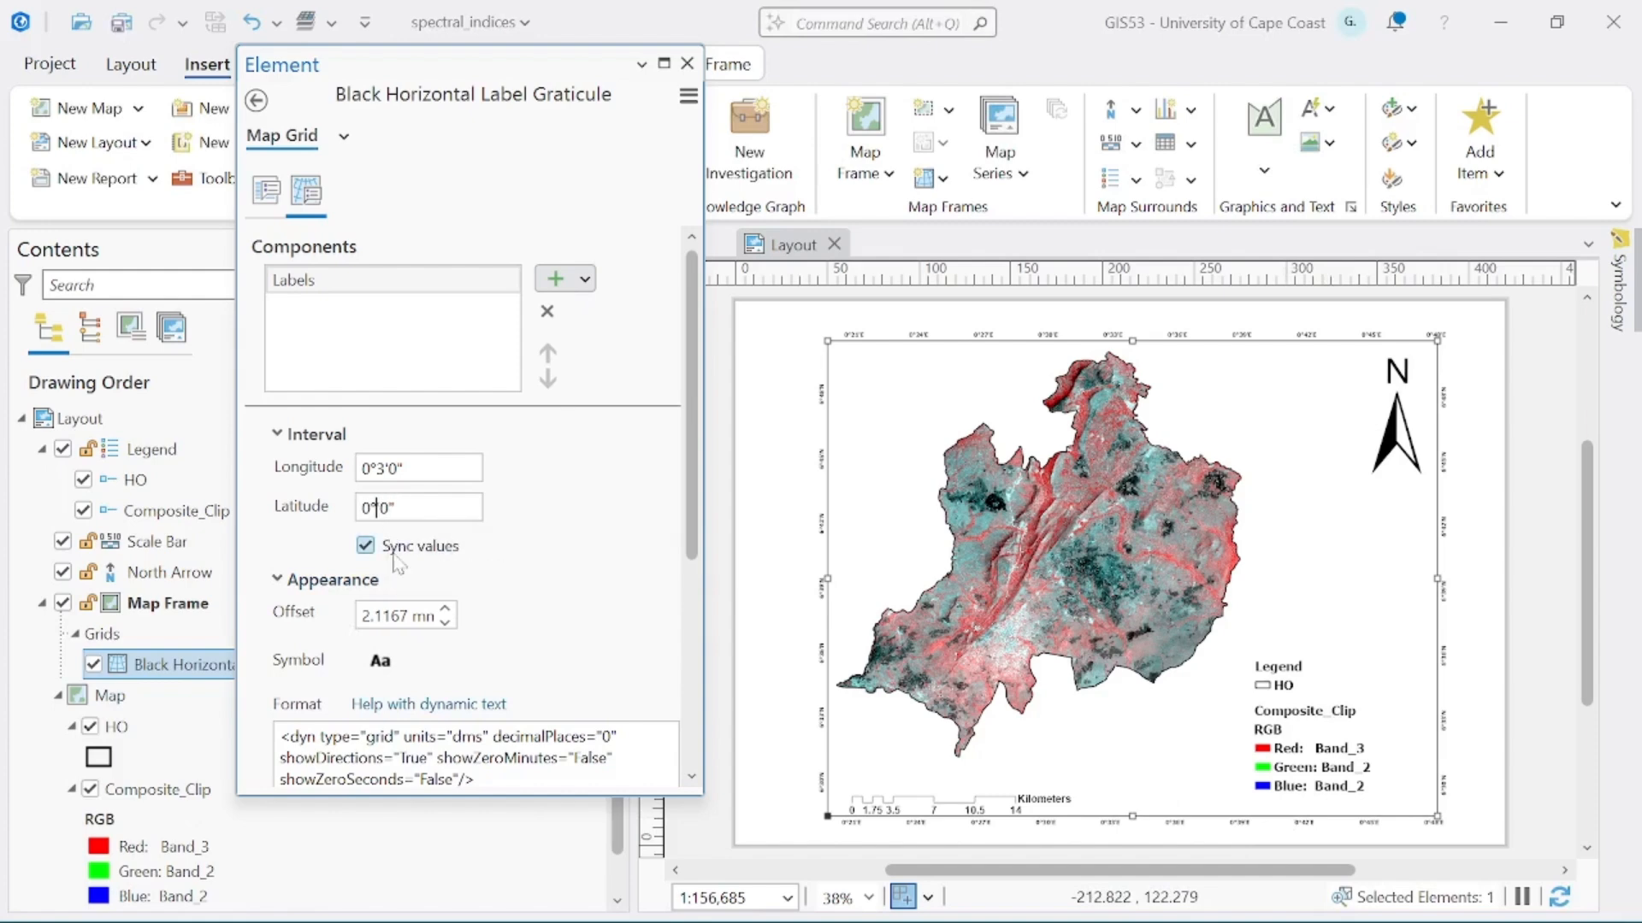
pyautogui.click(423, 475)
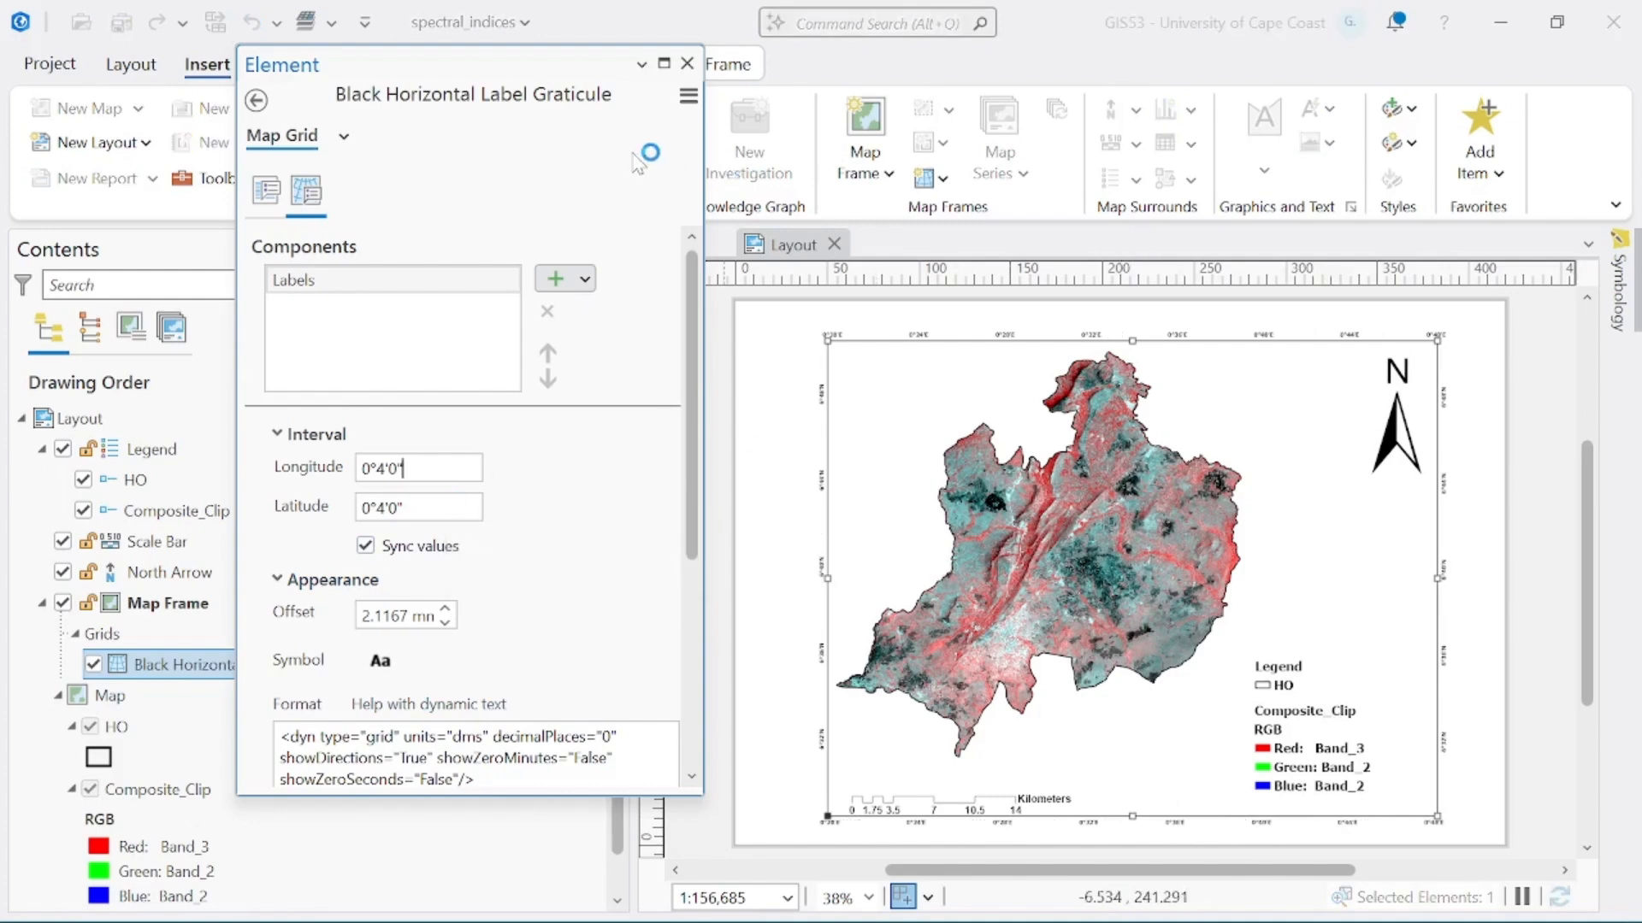
pyautogui.click(687, 63)
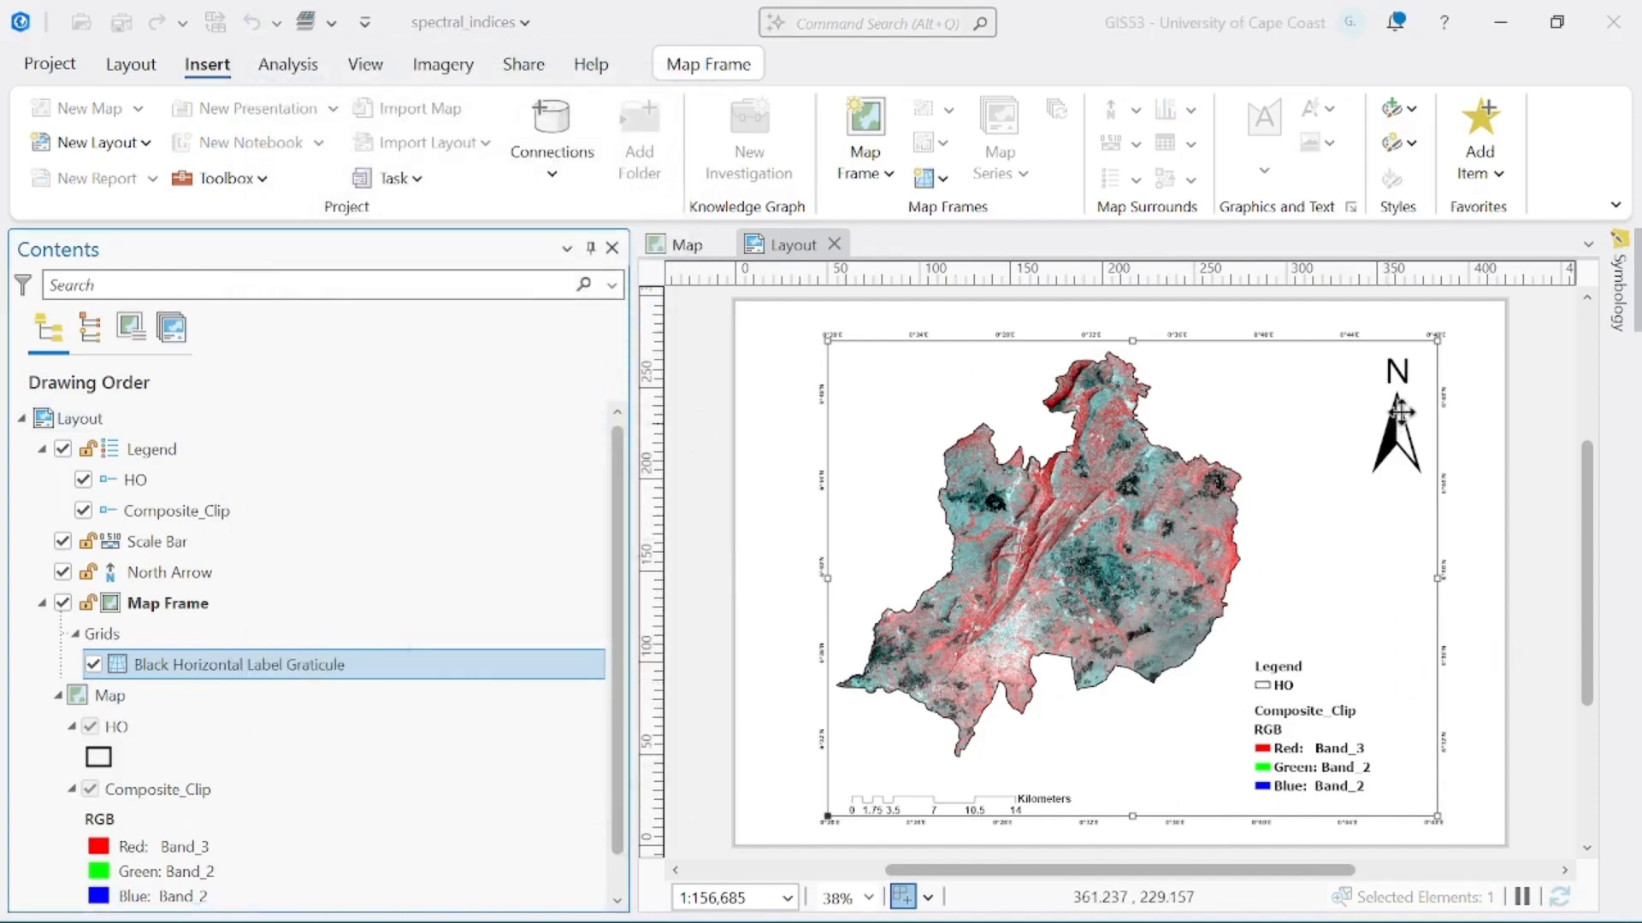
# Step: Draw a rectangle around the map frame so that it also encloses the graticule labels
pyautogui.click(1327, 708)
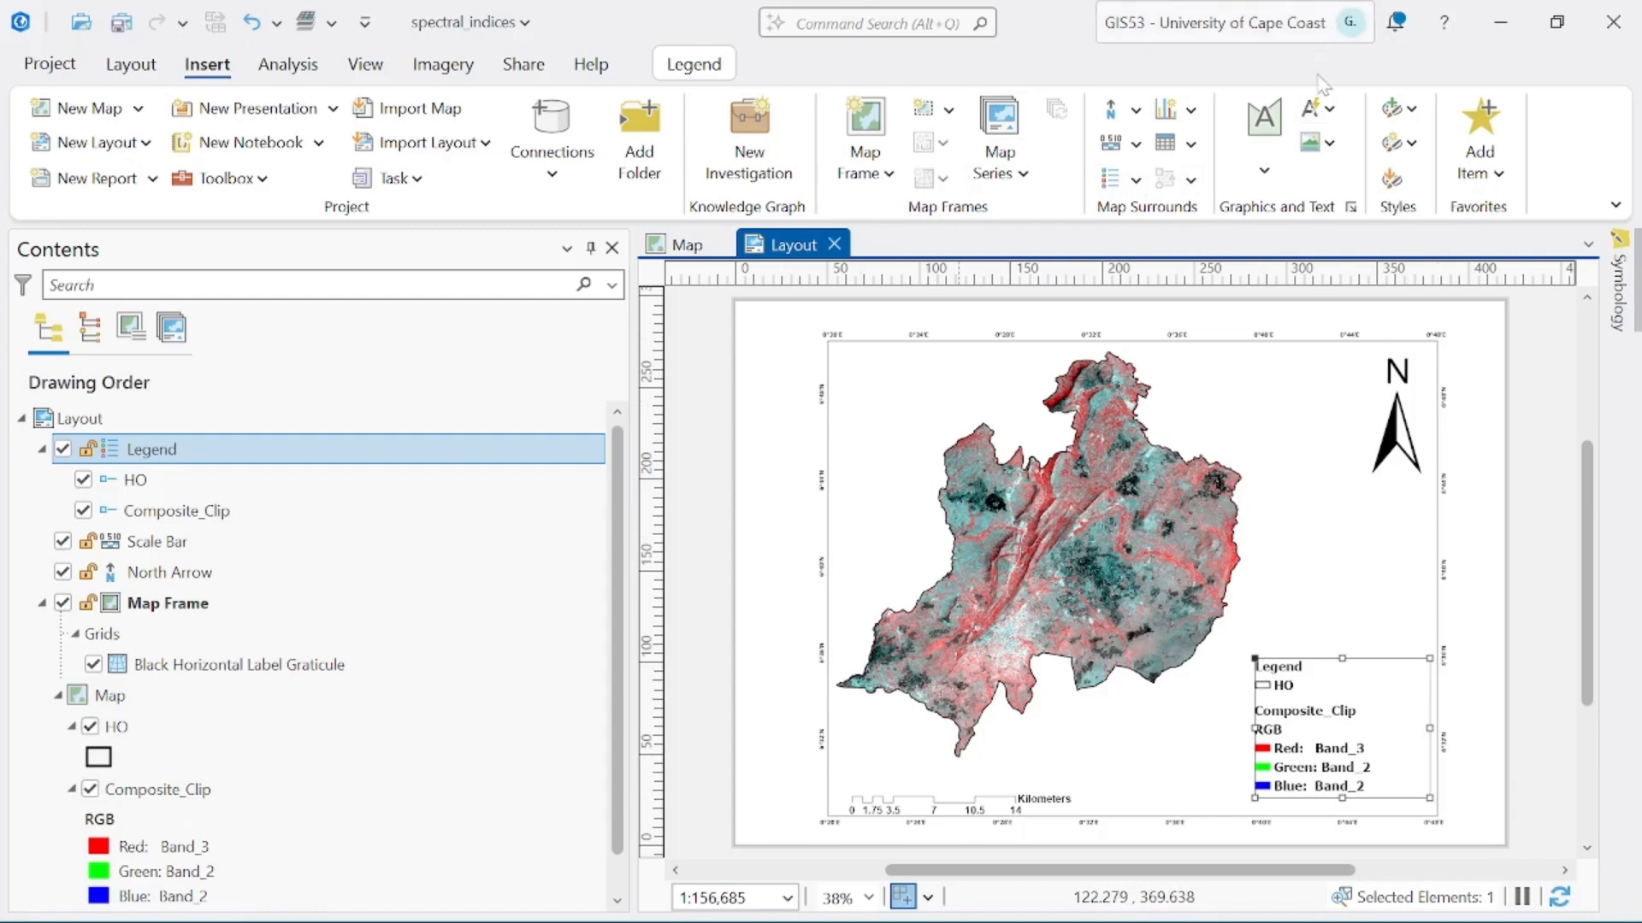
pyautogui.click(1264, 173)
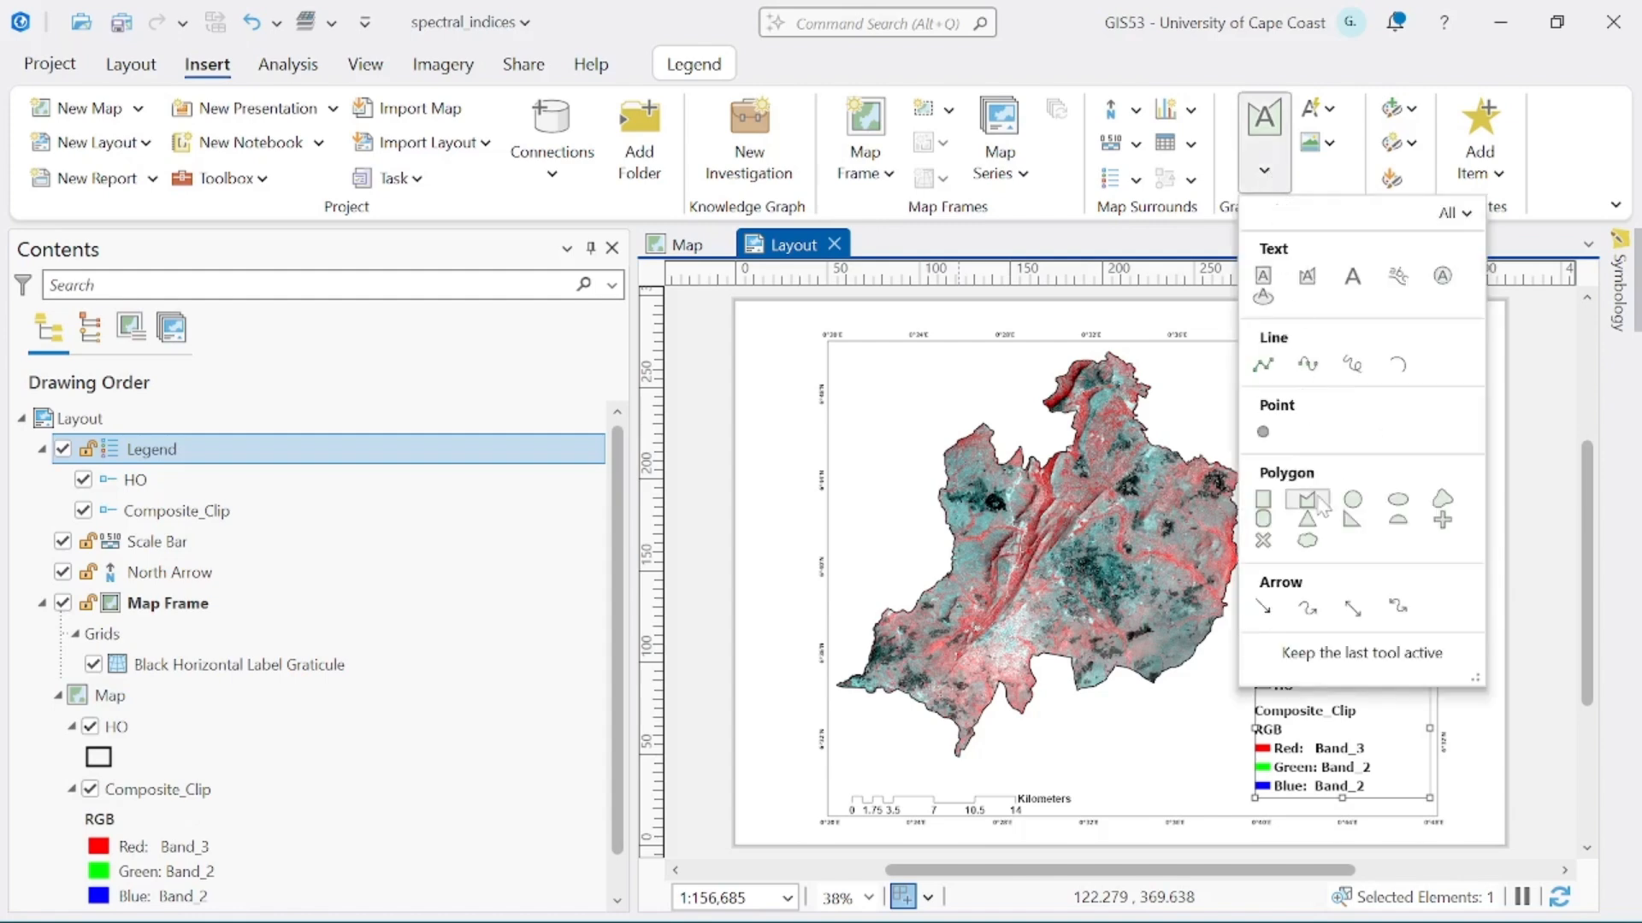
pyautogui.click(1272, 510)
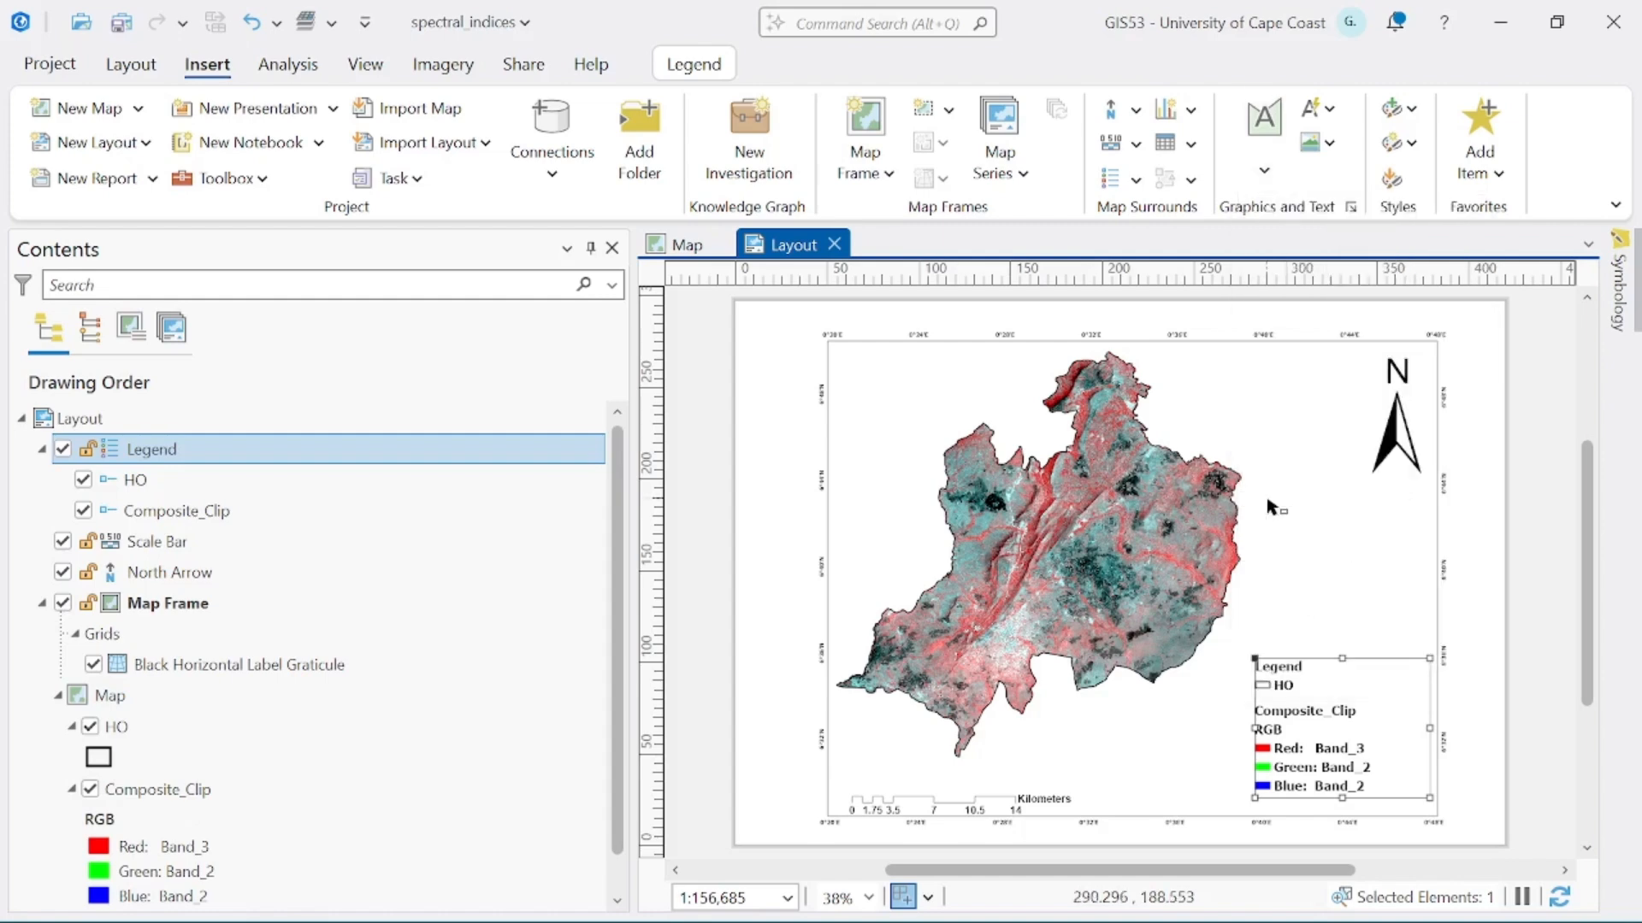
pyautogui.moveTo(805, 321)
pyautogui.mouseDown()
pyautogui.moveTo(1453, 376)
pyautogui.moveTo(1454, 837)
pyautogui.mouseUp()
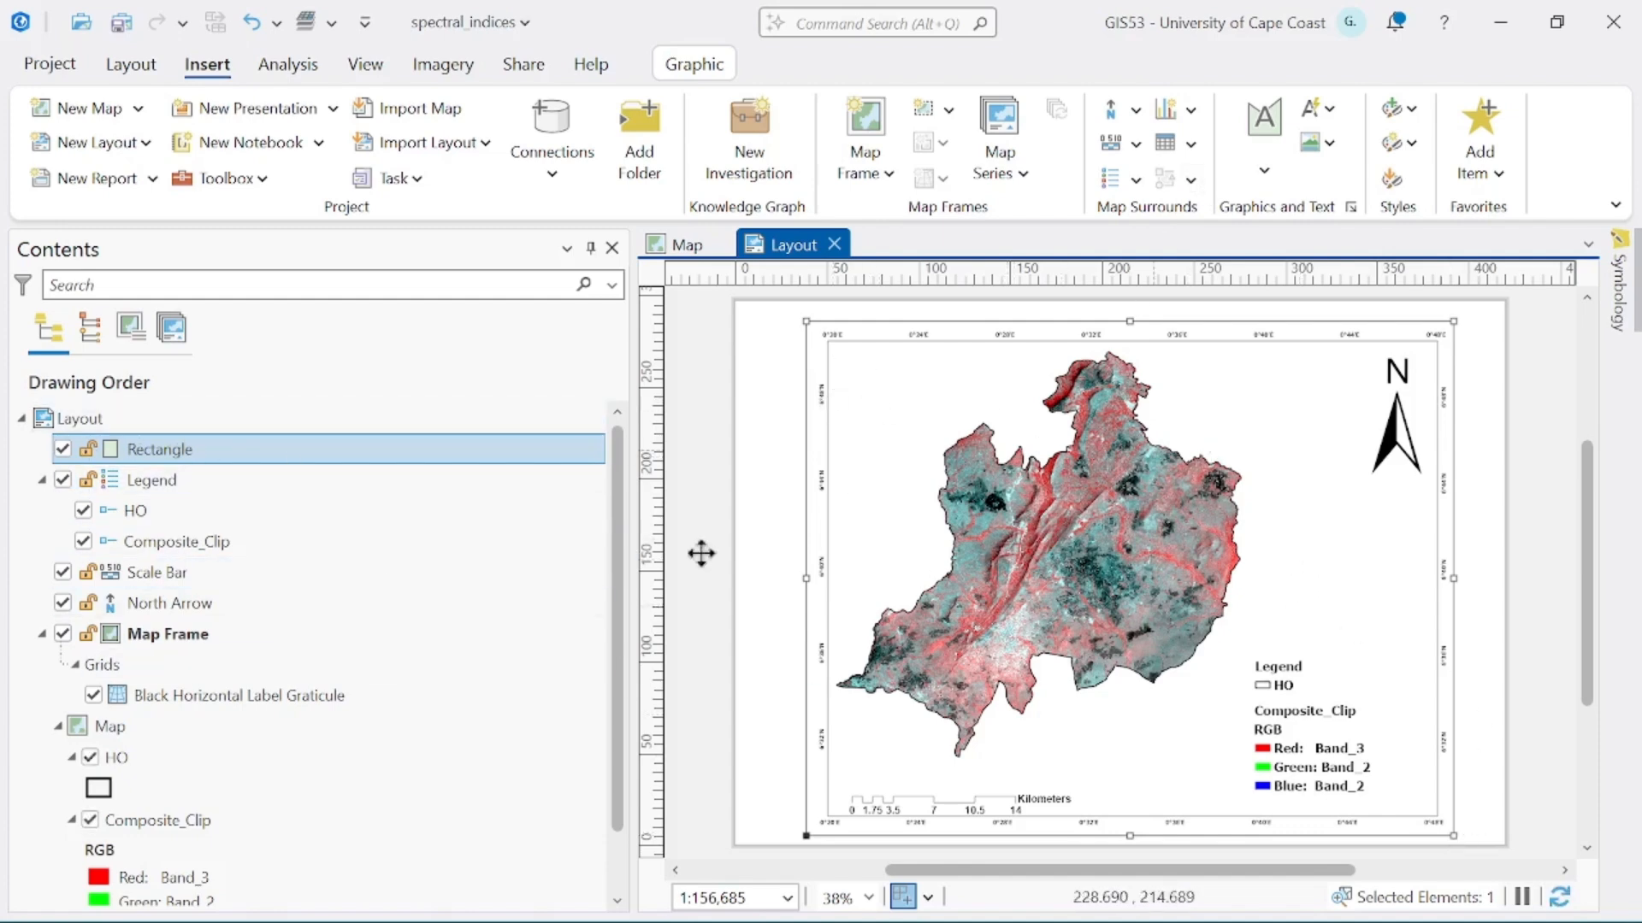
# Step: Set the outline width of the border rectangle to 2 pt and close its properties
pyautogui.click(162, 459)
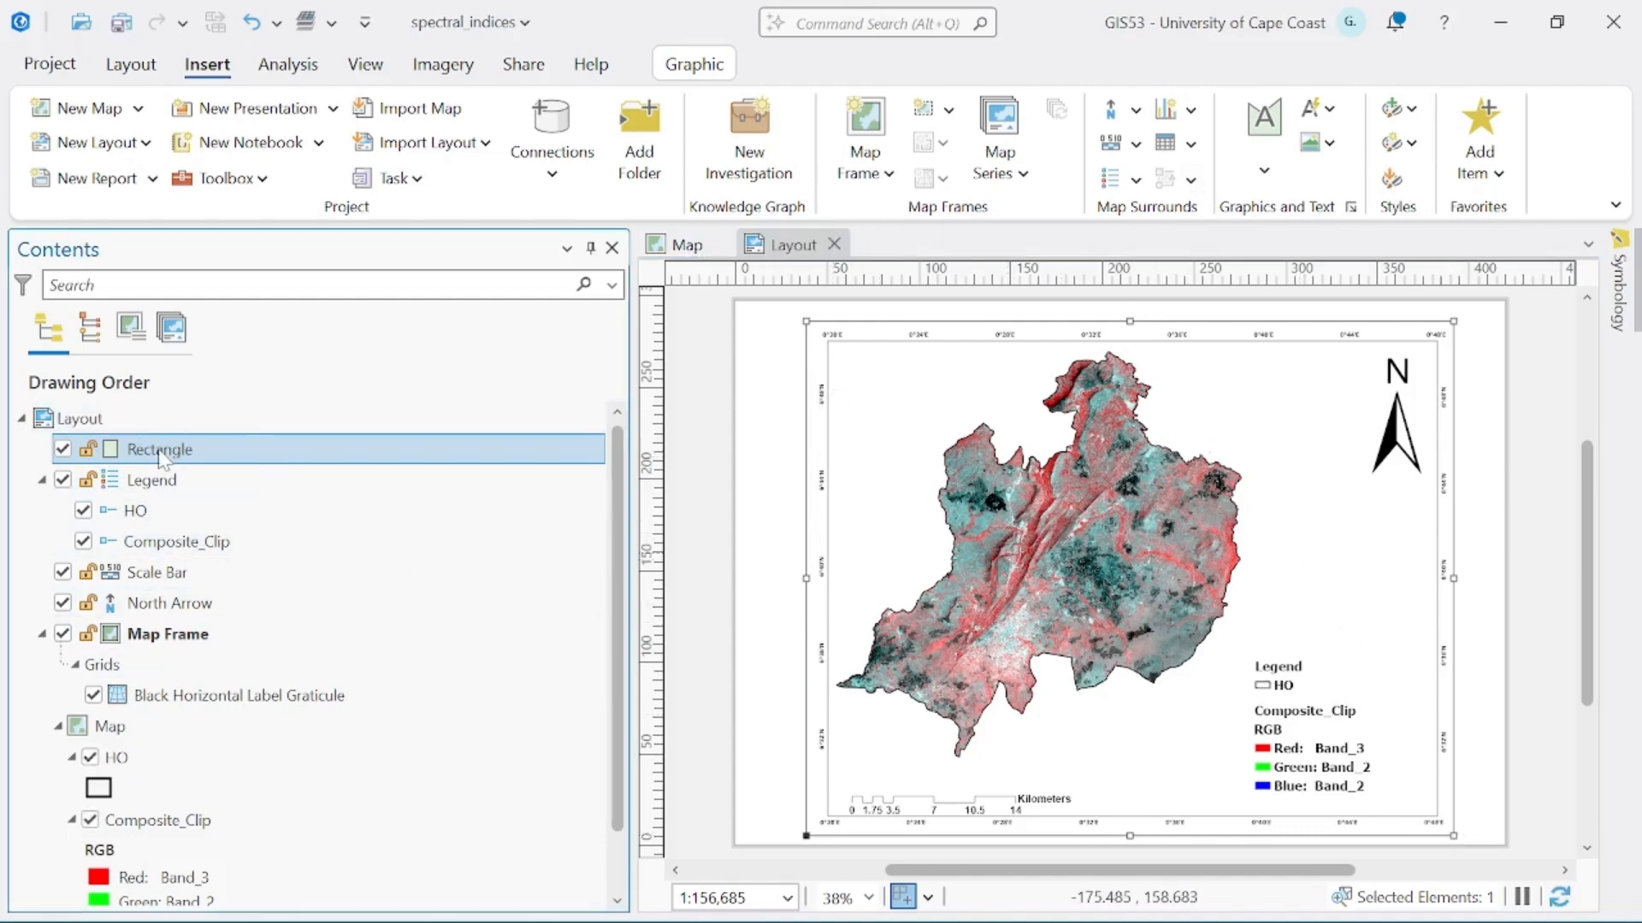
pyautogui.doubleClick(163, 459)
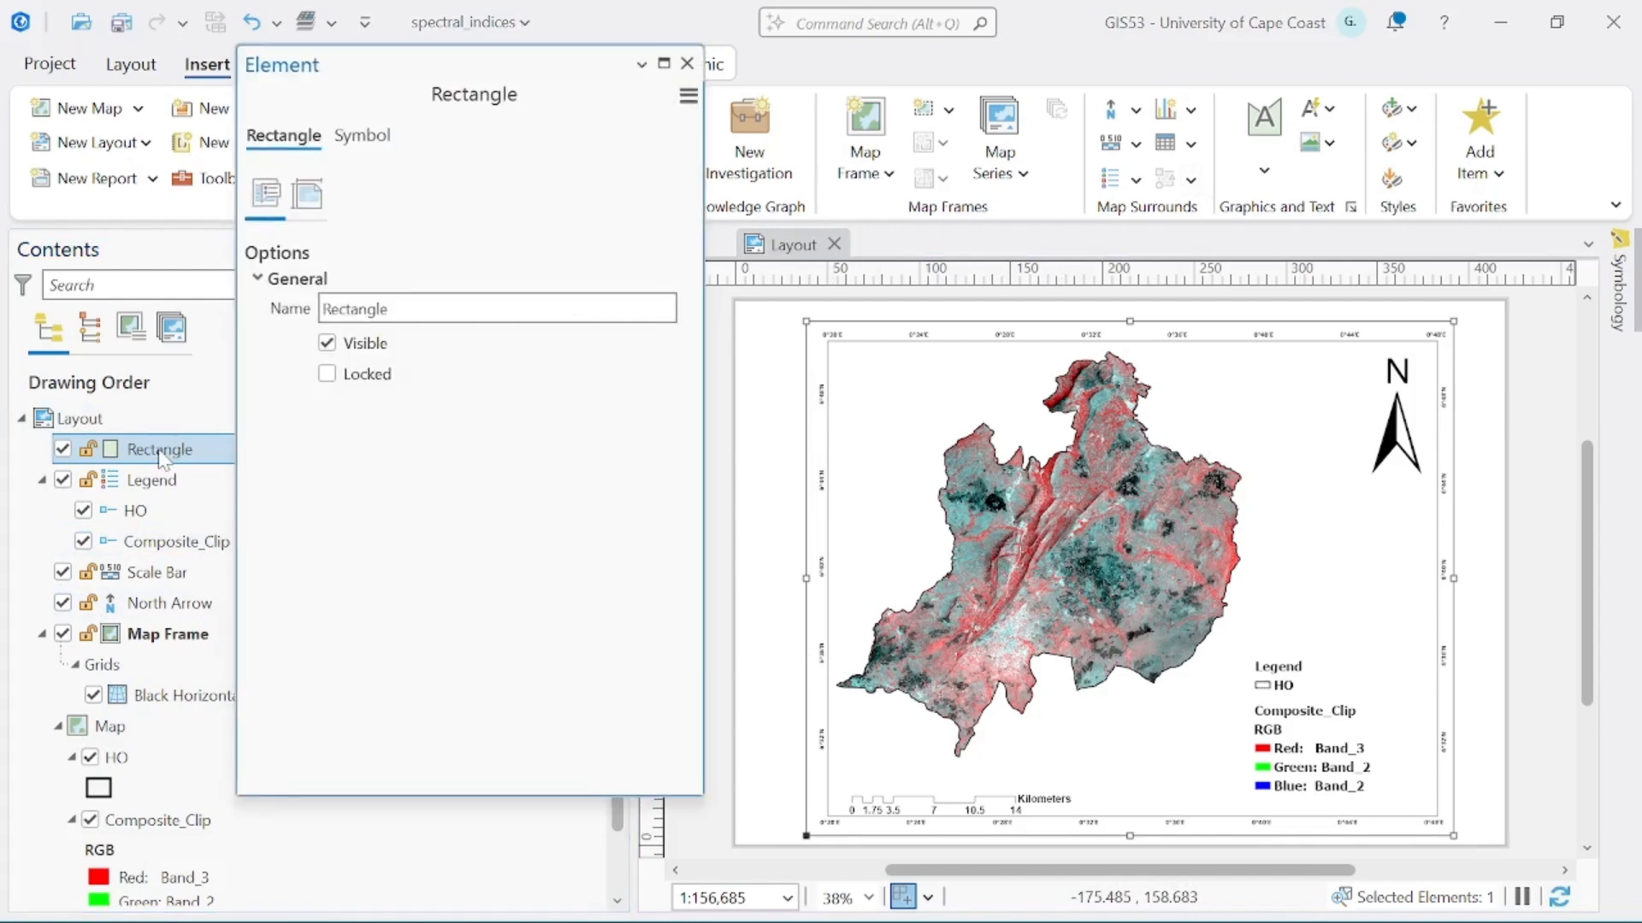
pyautogui.click(360, 141)
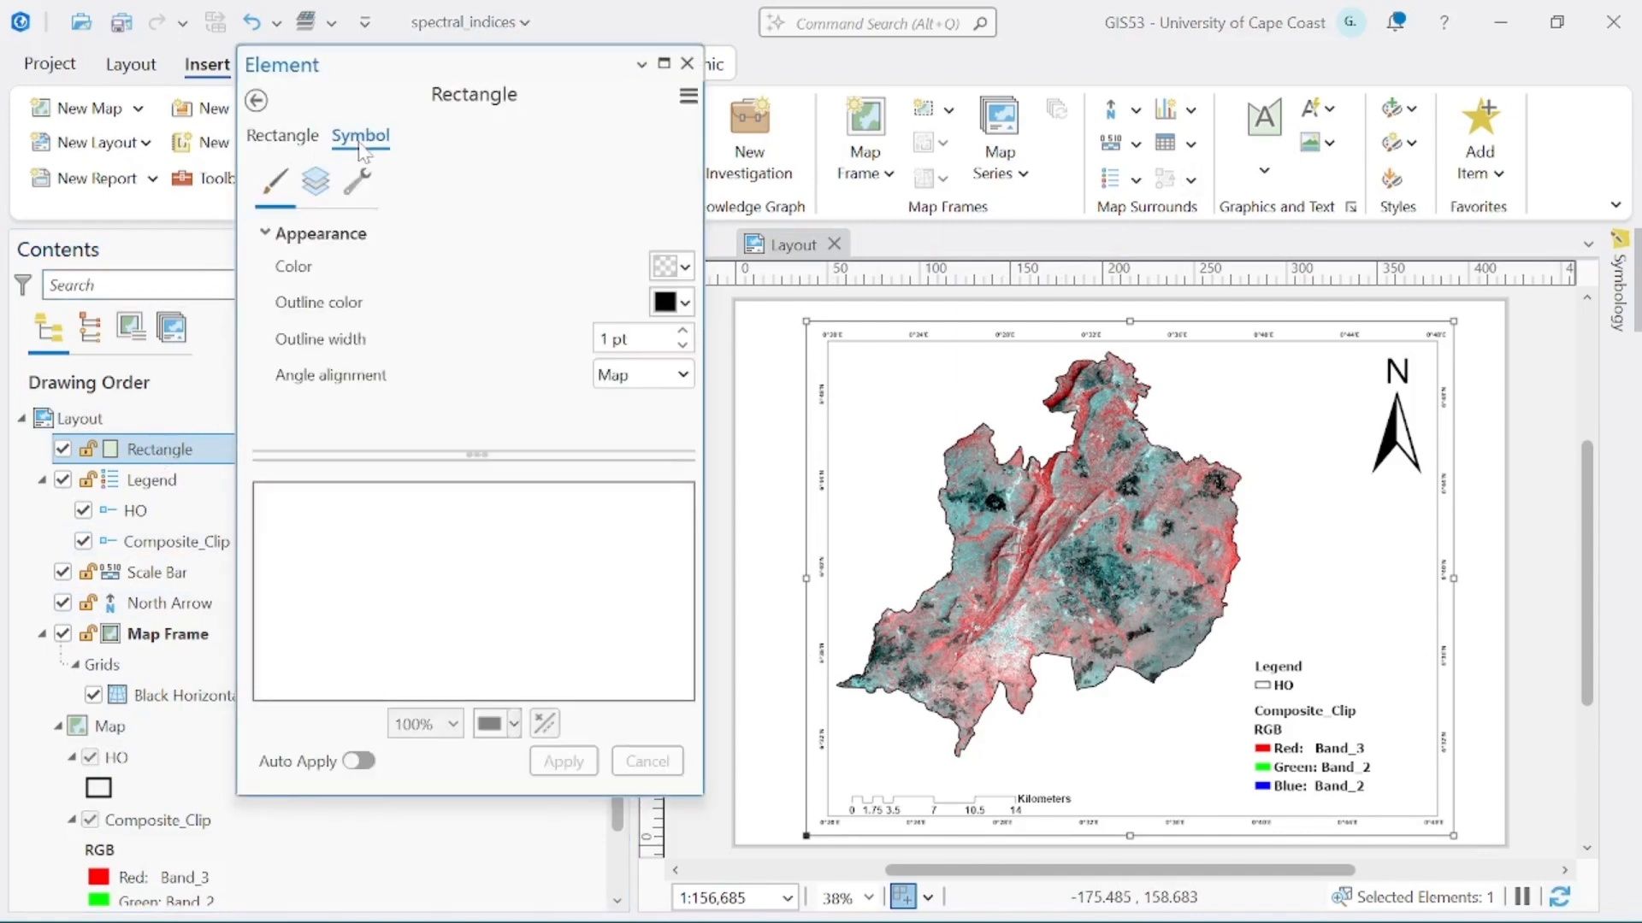
pyautogui.click(682, 332)
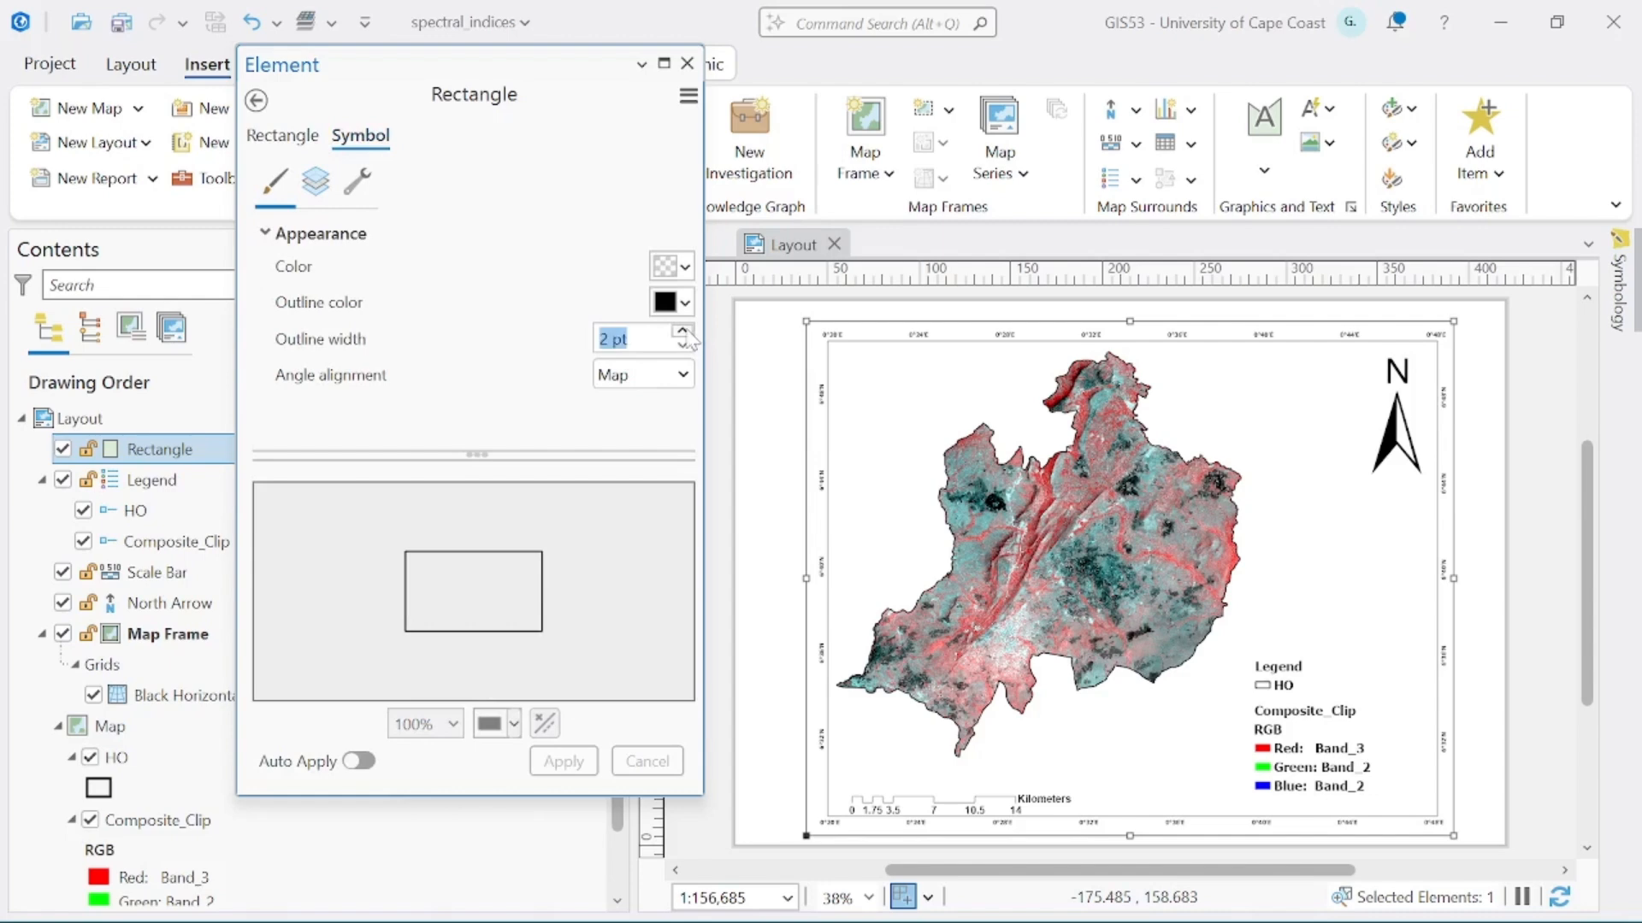
pyautogui.click(567, 761)
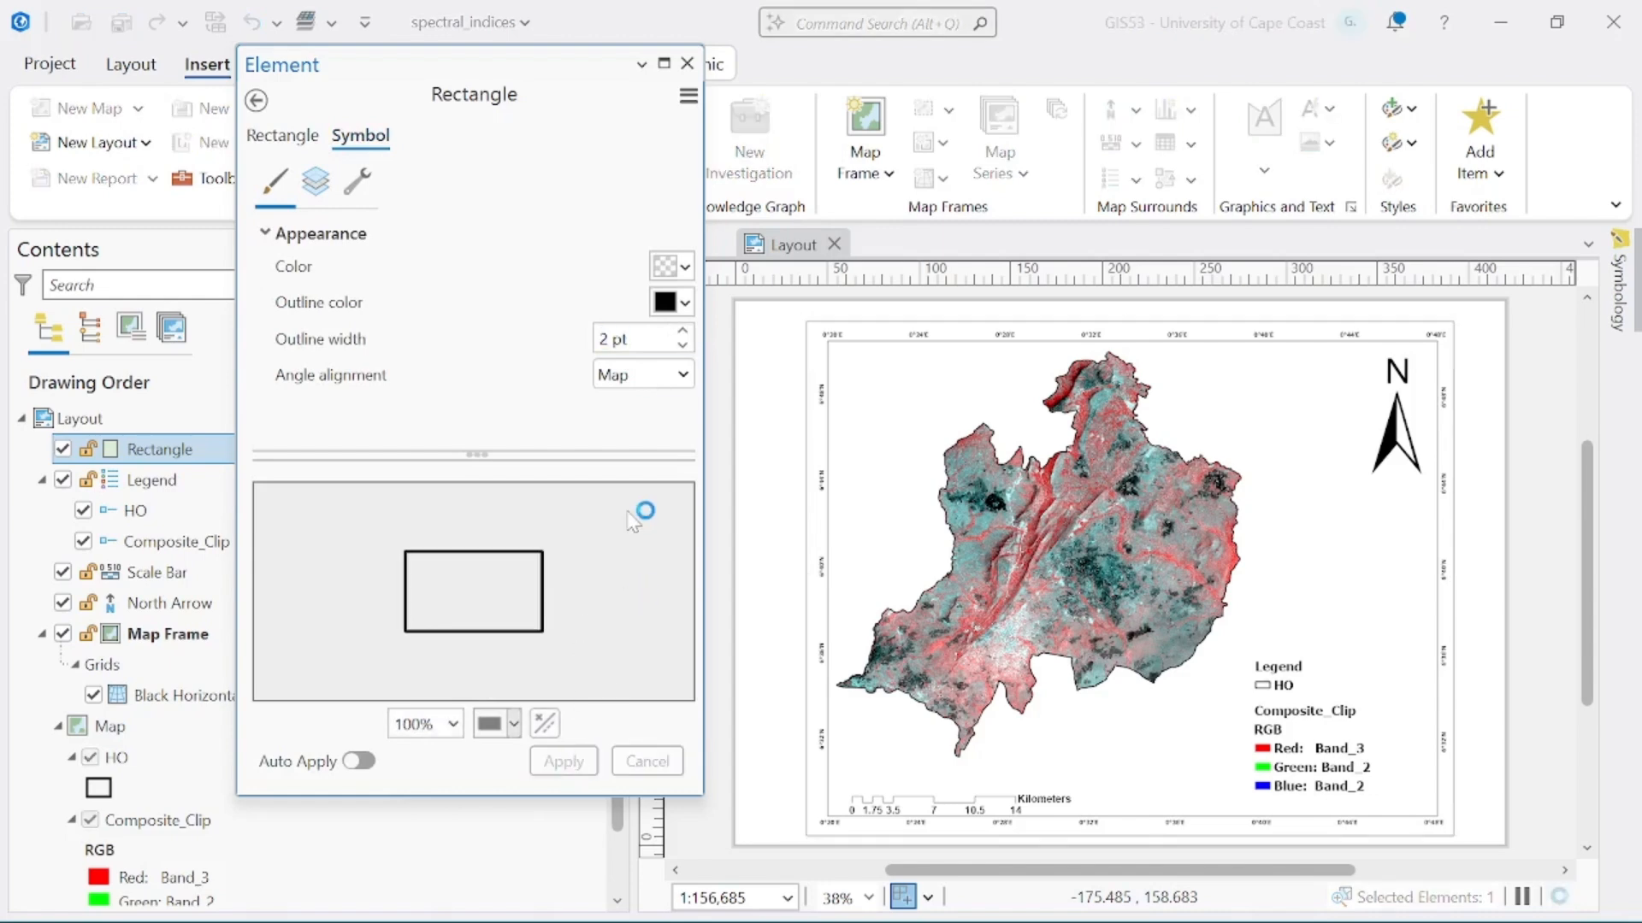
pyautogui.click(687, 64)
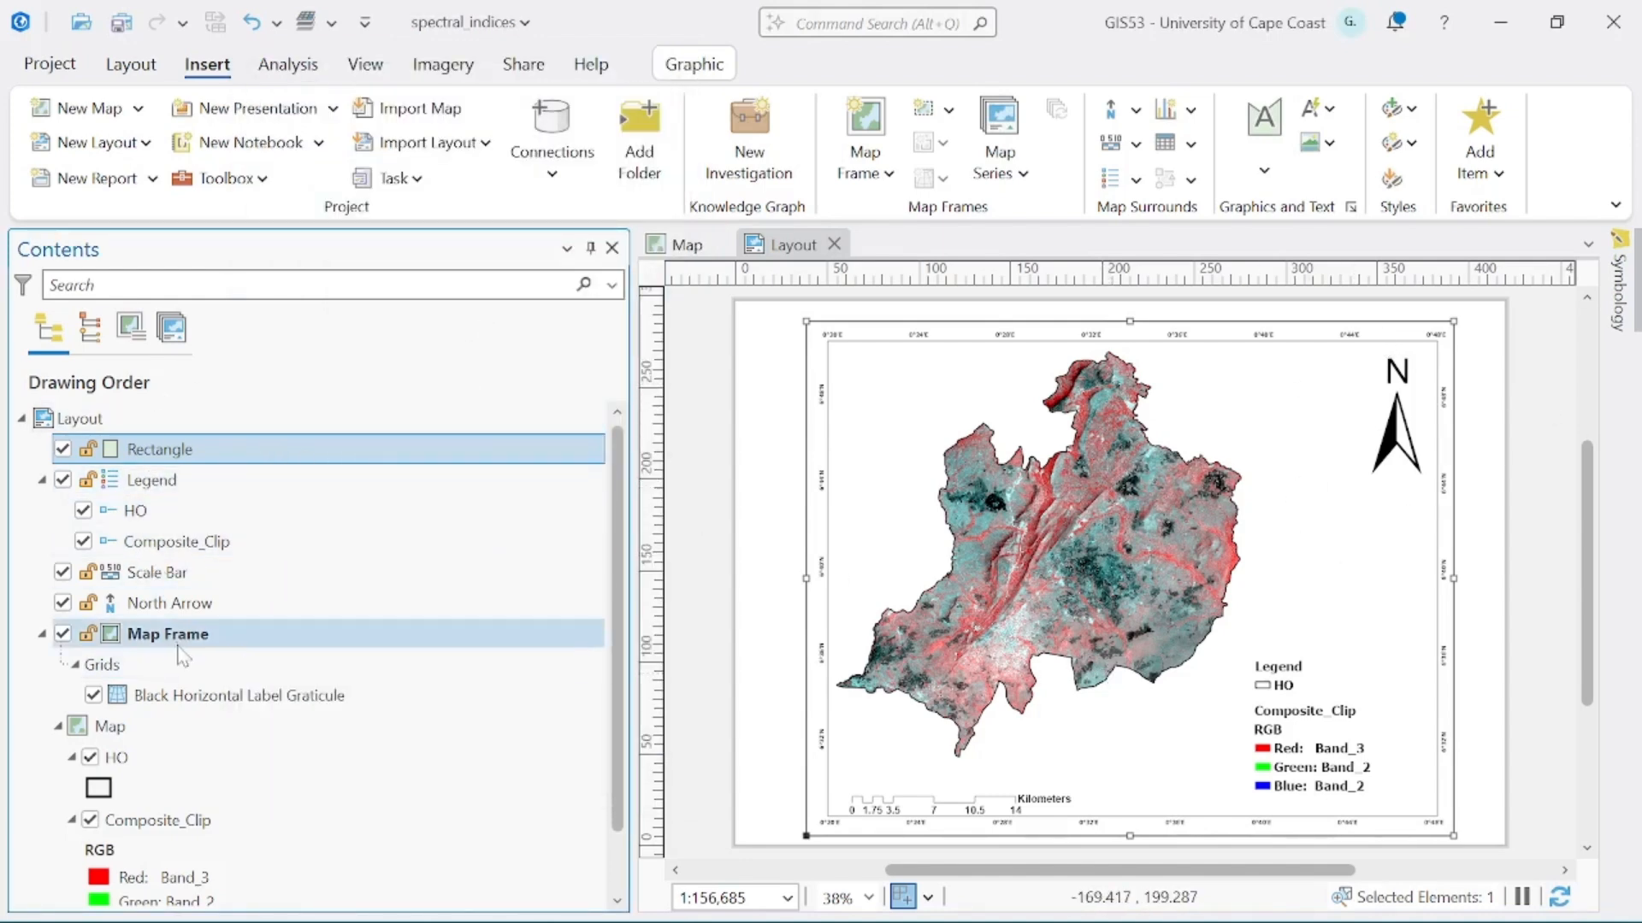
# Step: Hide the outer border rectangle and select the legend beneath it
pyautogui.click(1191, 708)
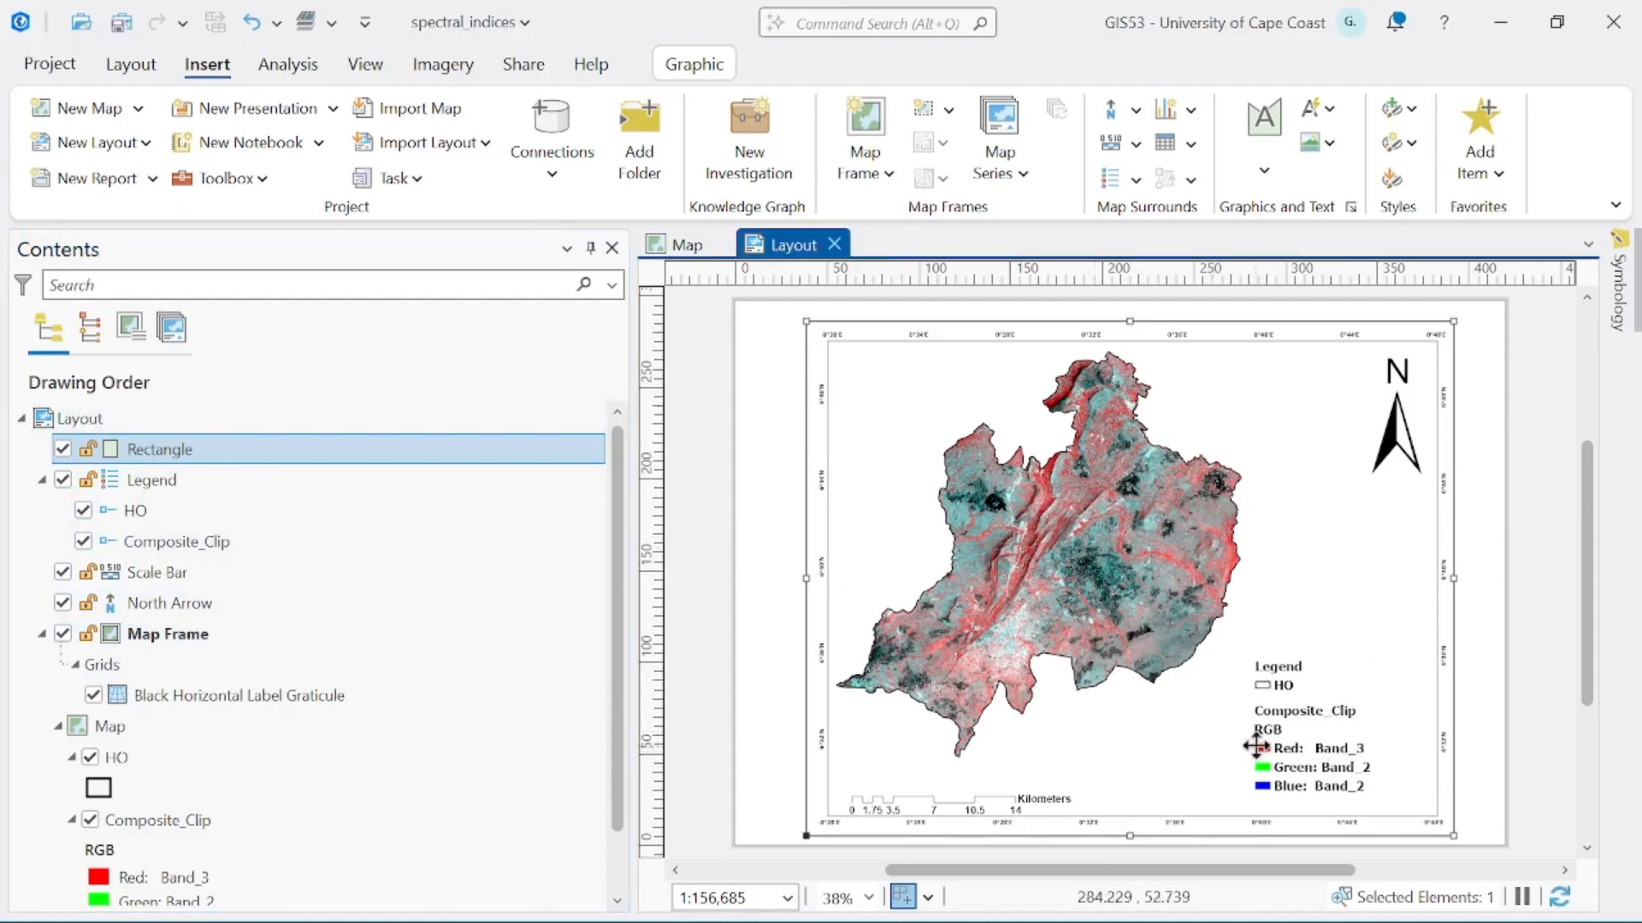
pyautogui.click(62, 451)
pyautogui.click(1309, 729)
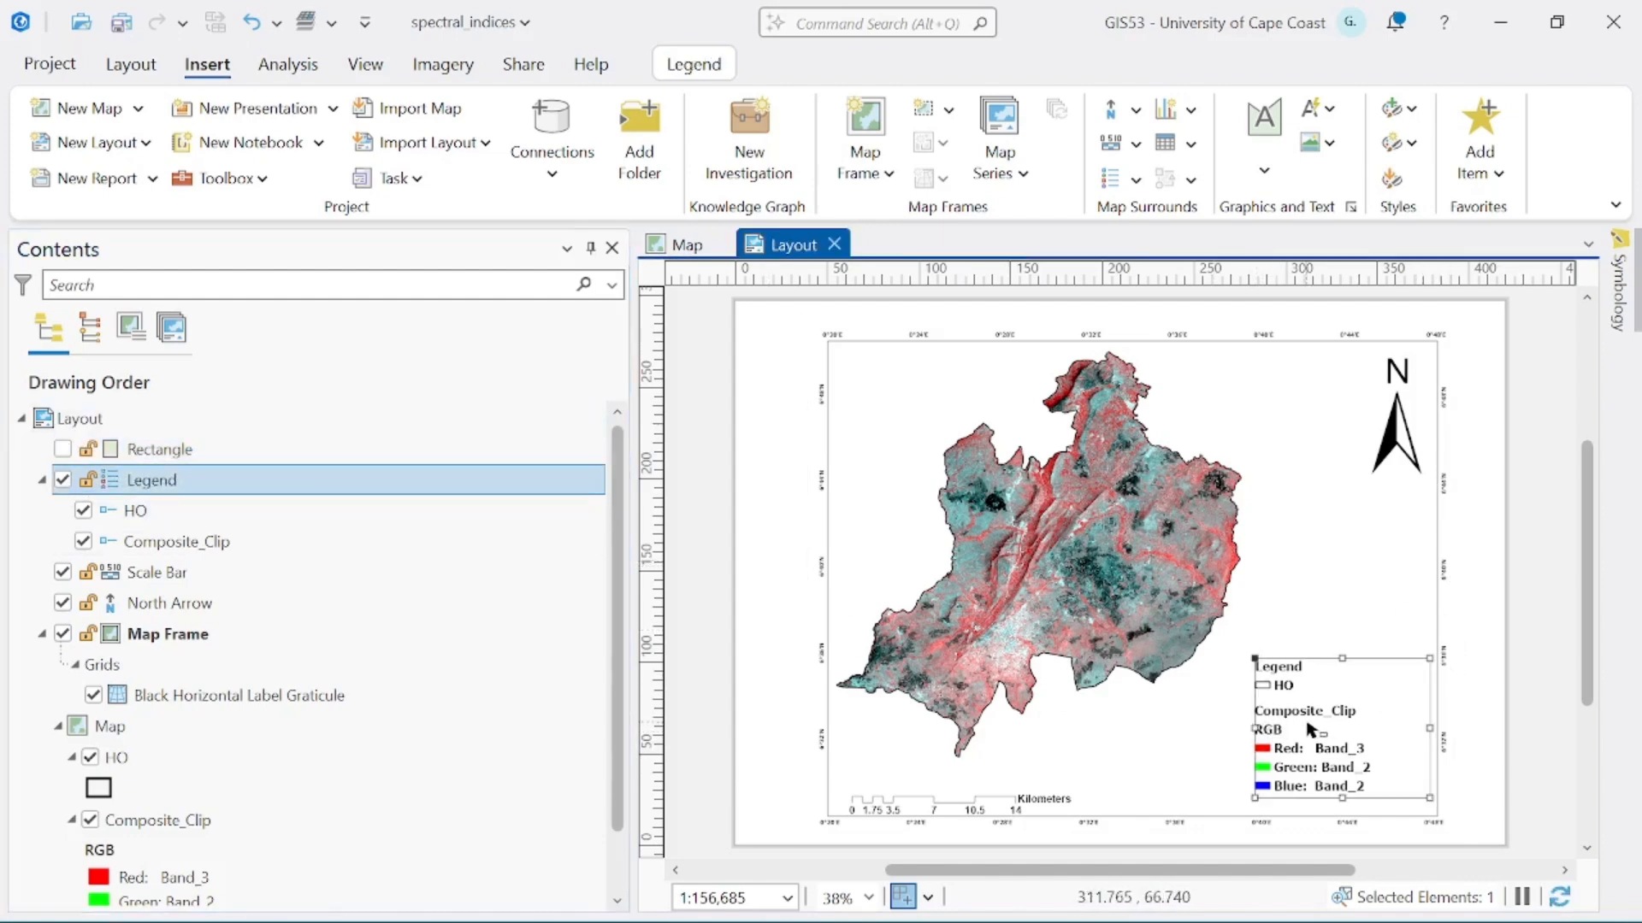
# Step: Draw a rectangle tightly around the legend, extending to the map frame's right edge
pyautogui.click(1281, 174)
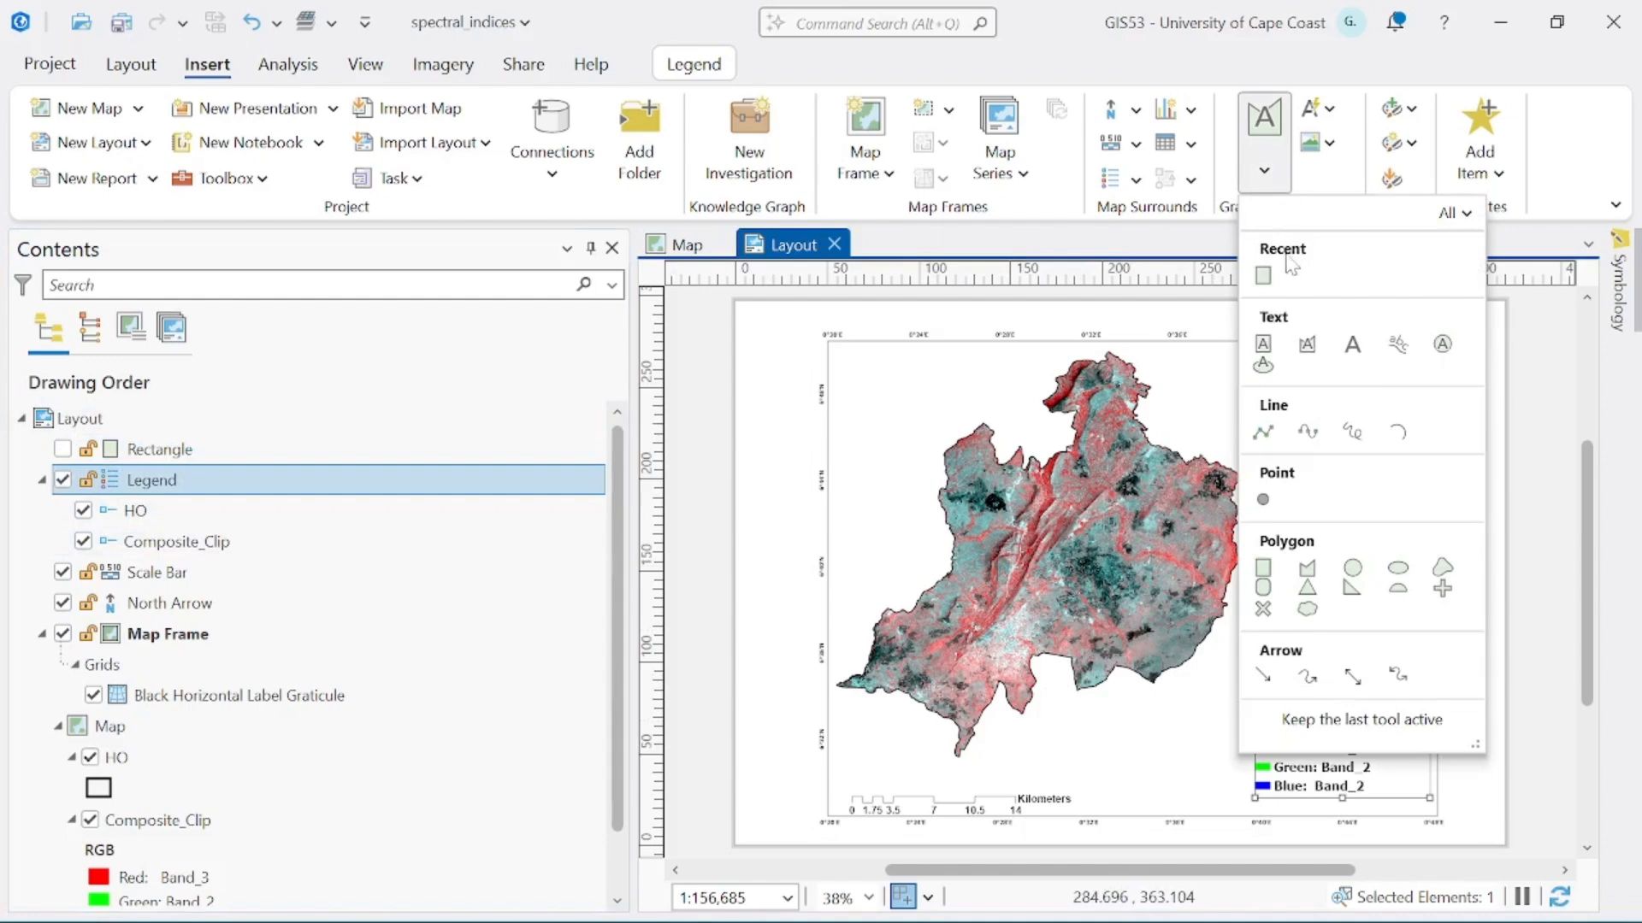
pyautogui.click(1268, 275)
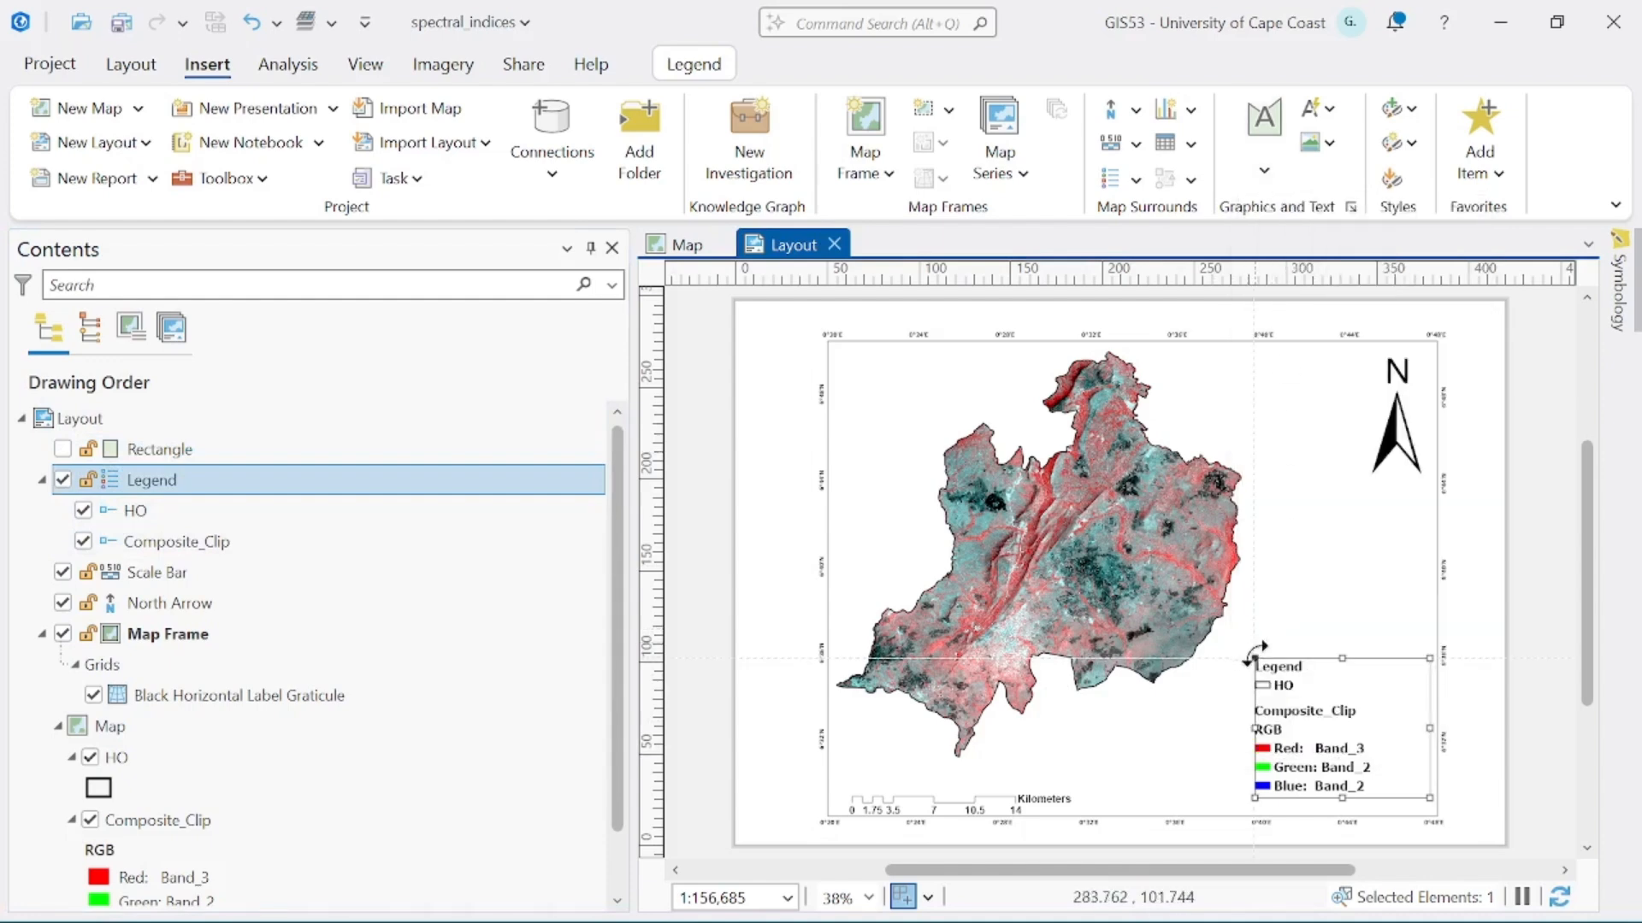
pyautogui.moveTo(1254, 656); pyautogui.dragTo(1436, 804)
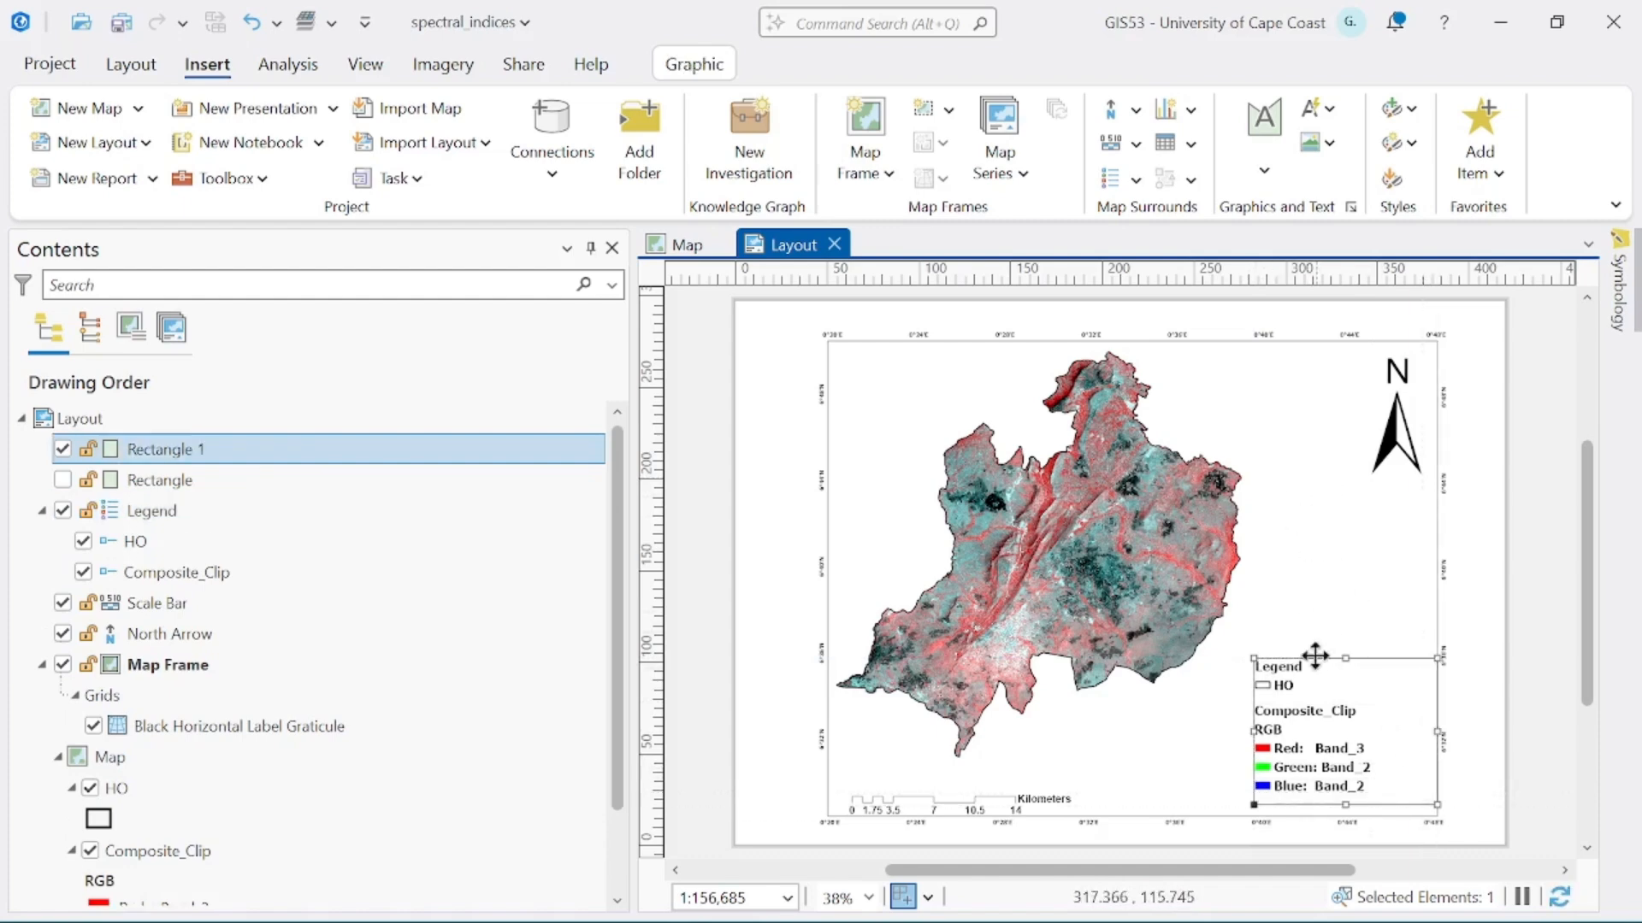
# Step: Shift the legend's rectangle slightly left to leave a margin around the legend, and show the outer border rectangle again
pyautogui.moveTo(1380, 694); pyautogui.dragTo(1354, 694)
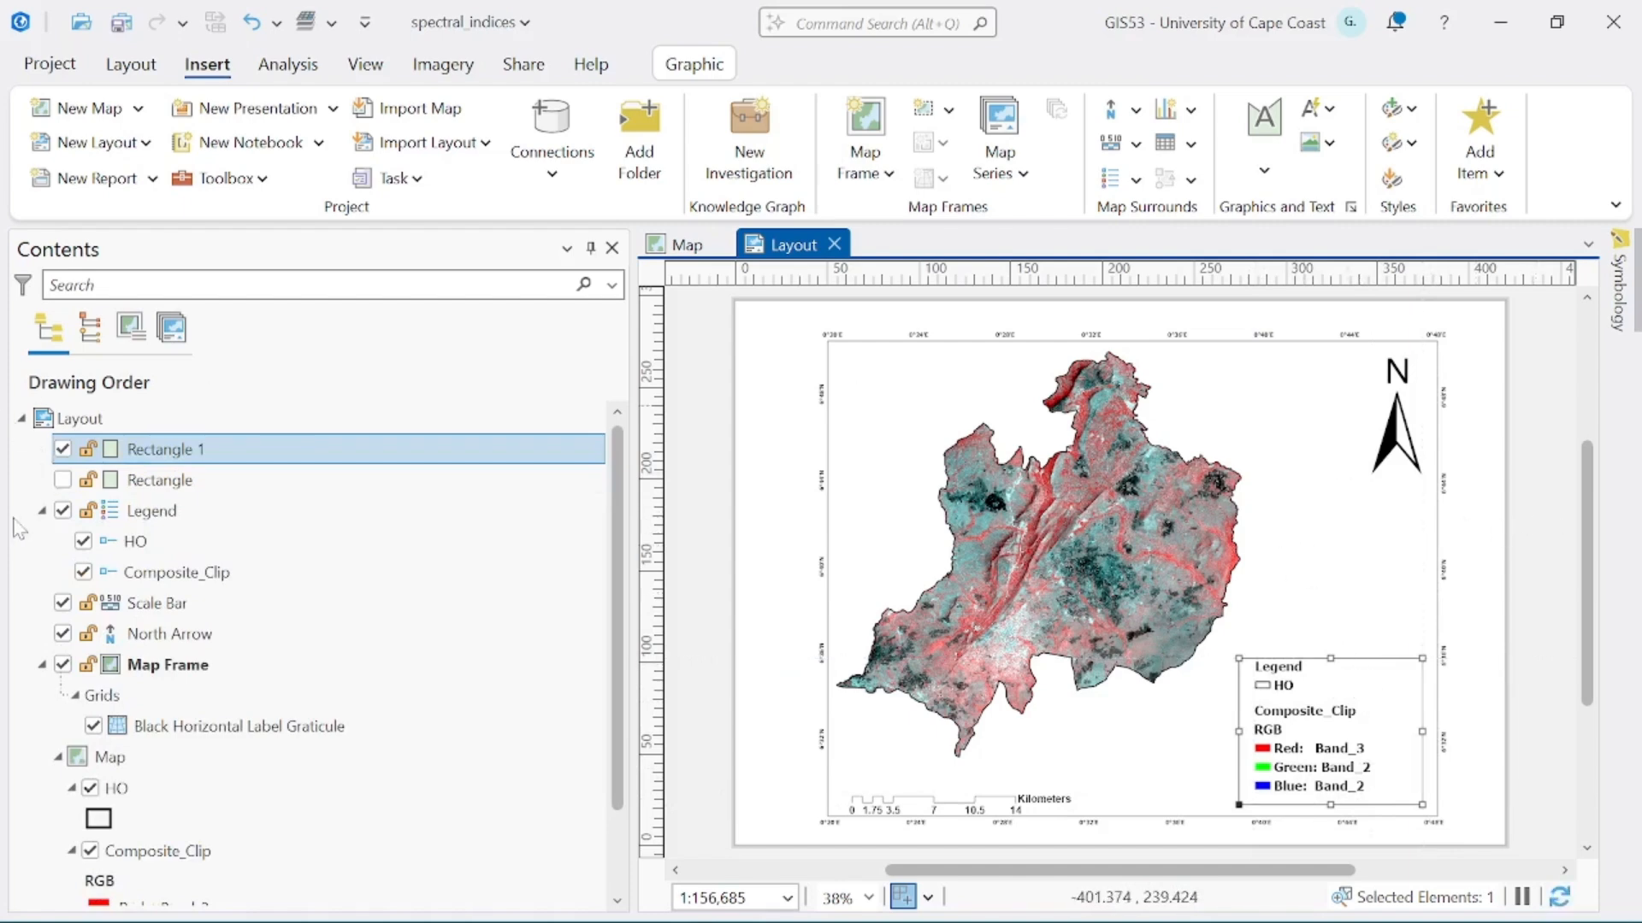
pyautogui.click(62, 479)
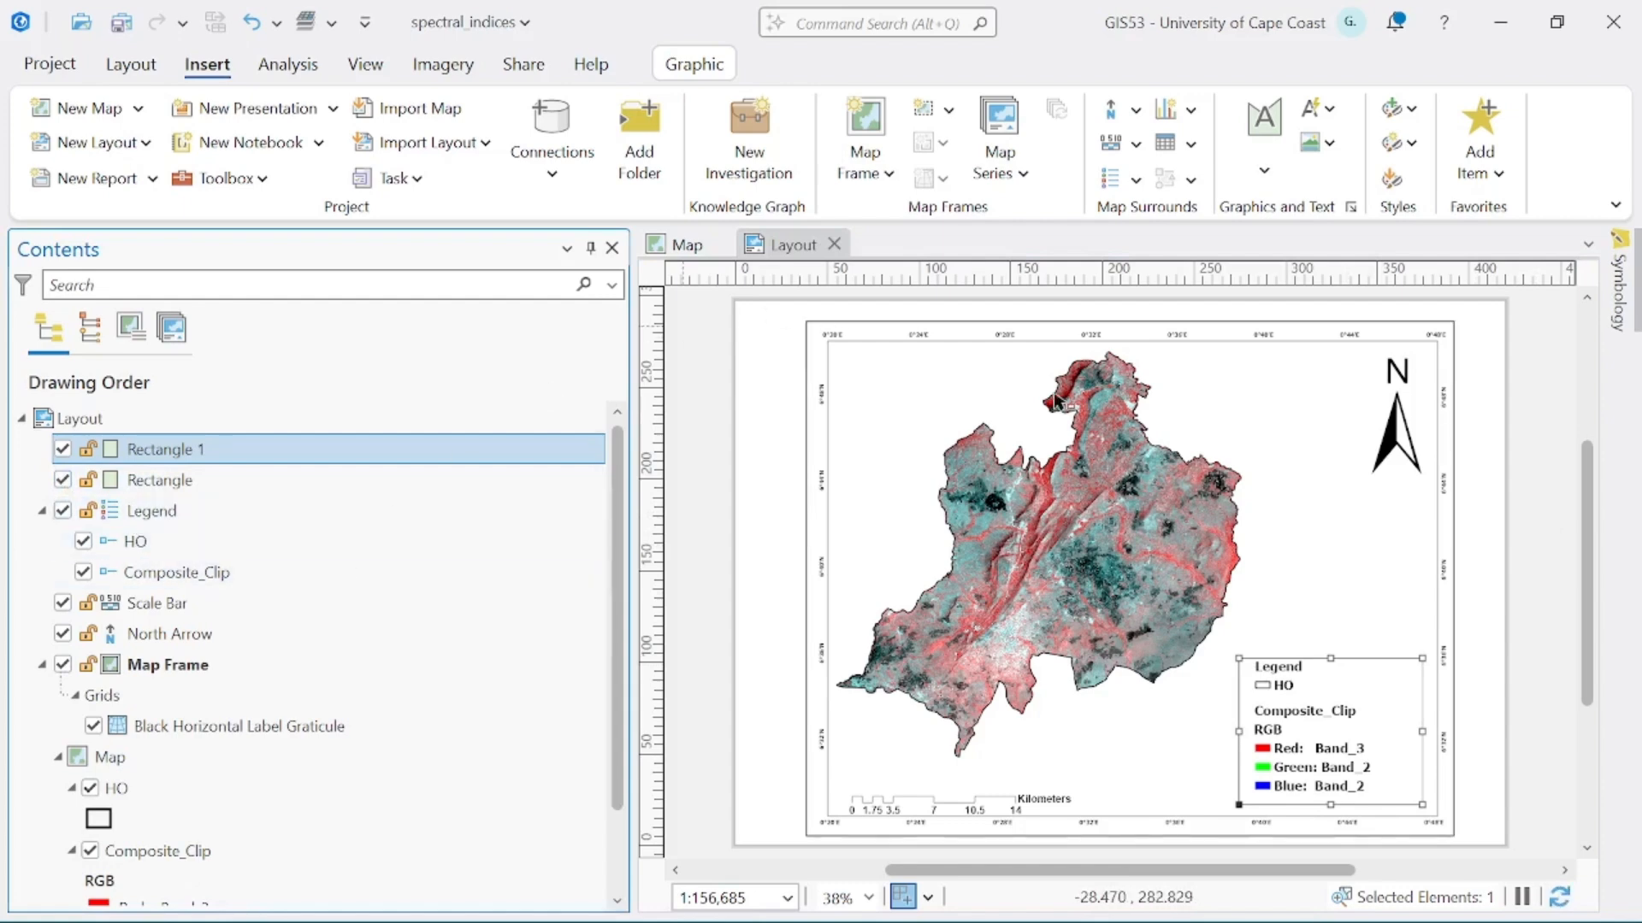
pyautogui.click(1526, 441)
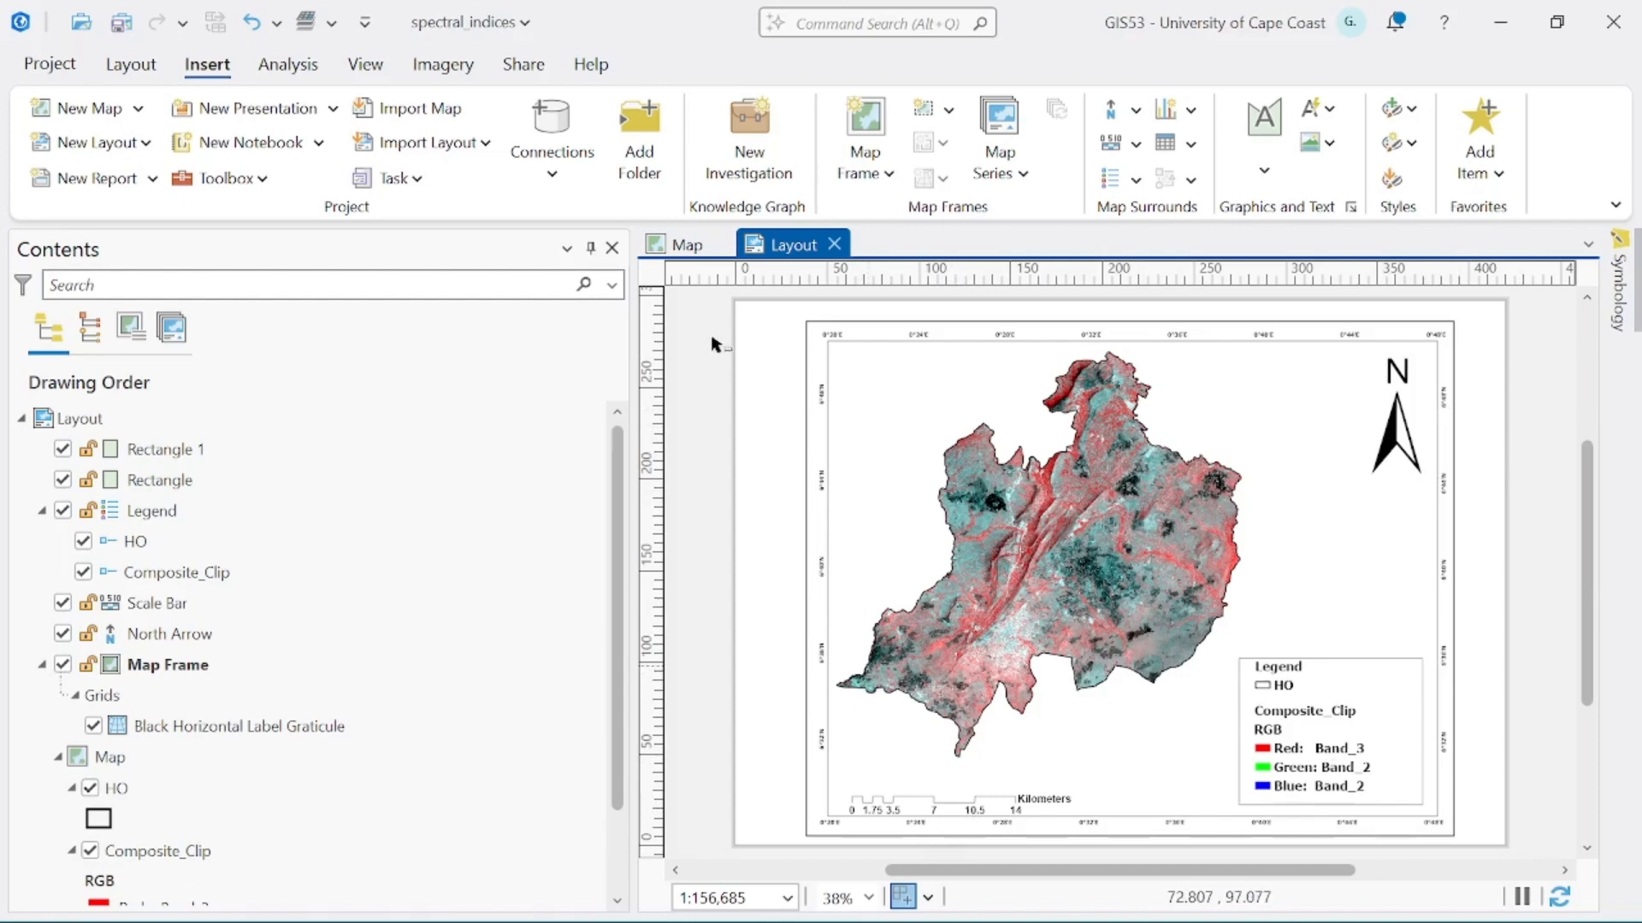
# Step: Start a layout export with the Web JPEG preset and review its file types and settings
pyautogui.click(524, 65)
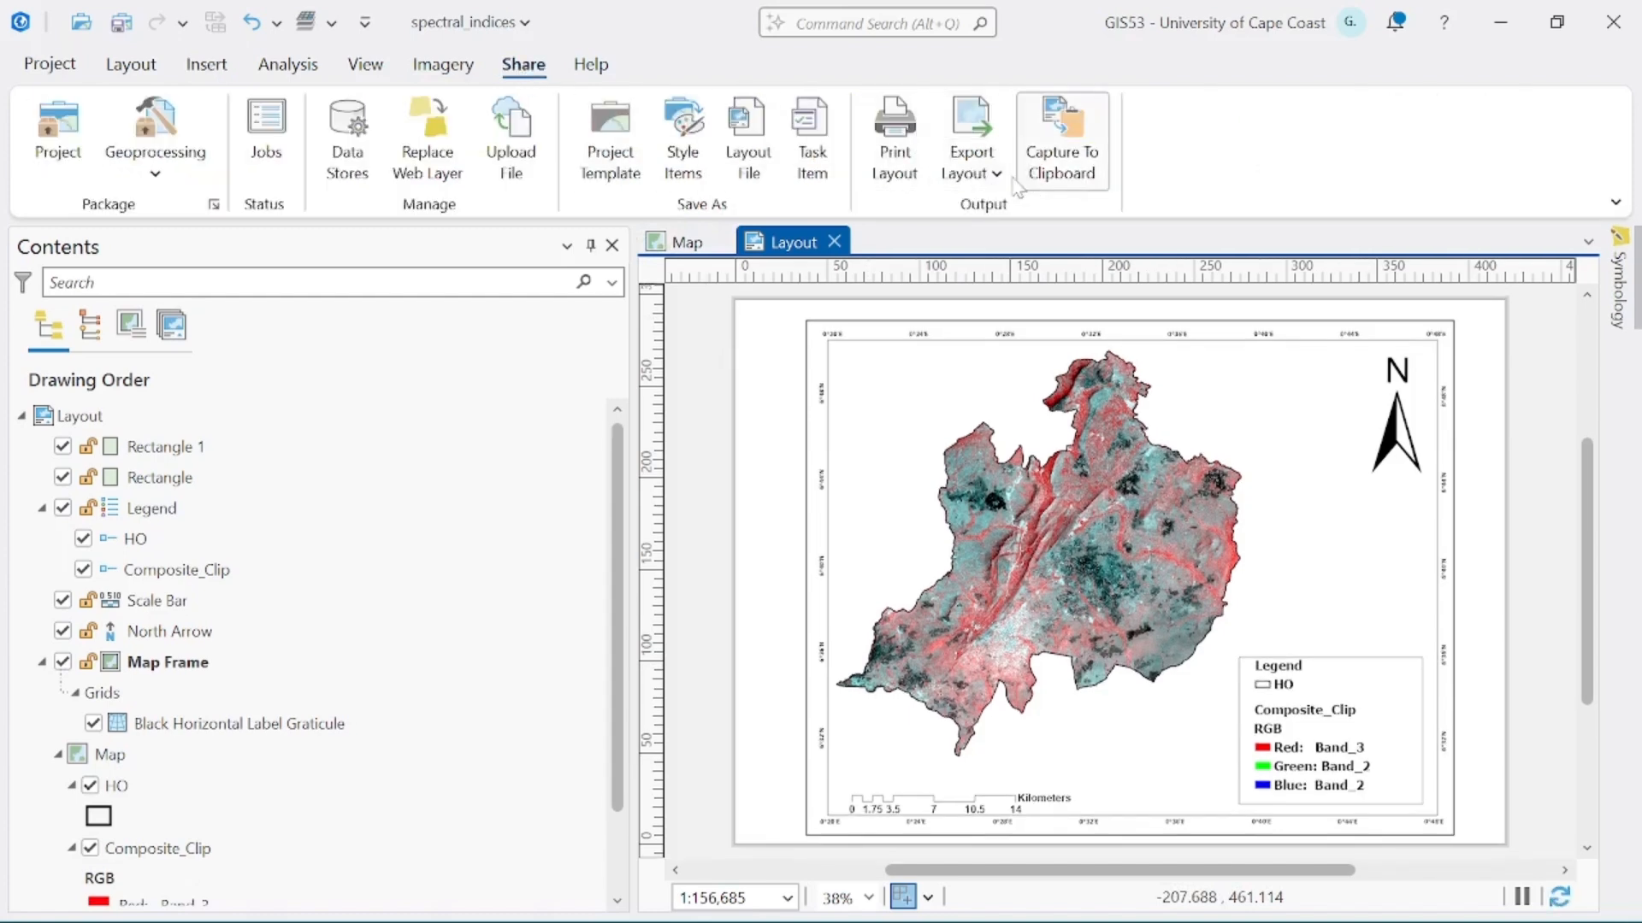
pyautogui.click(996, 175)
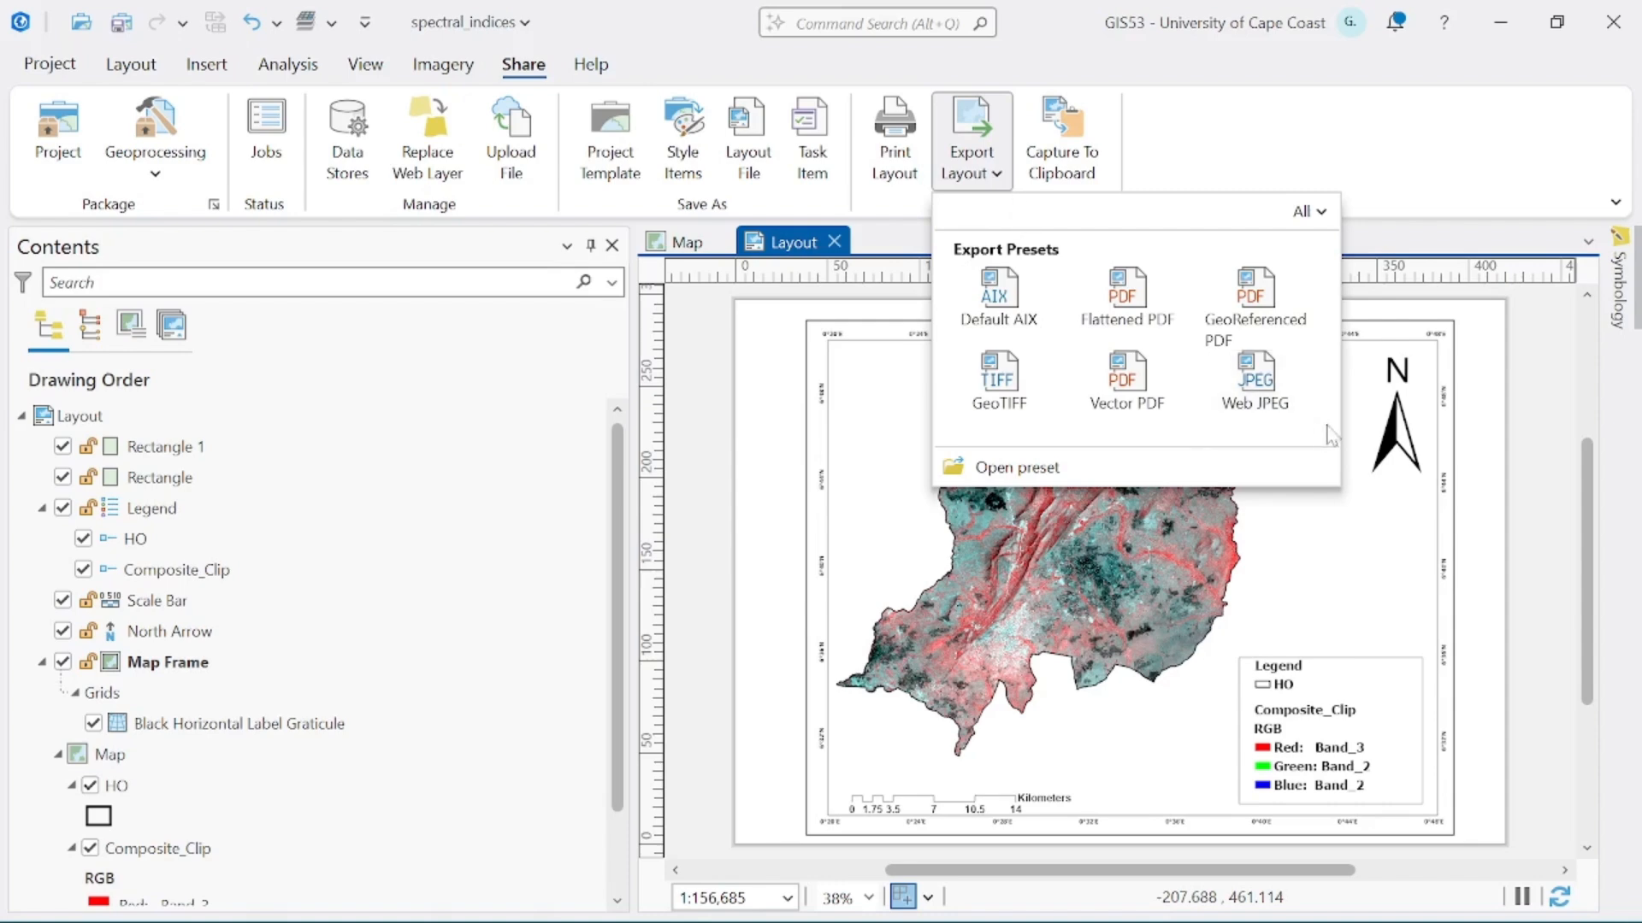
pyautogui.click(1283, 393)
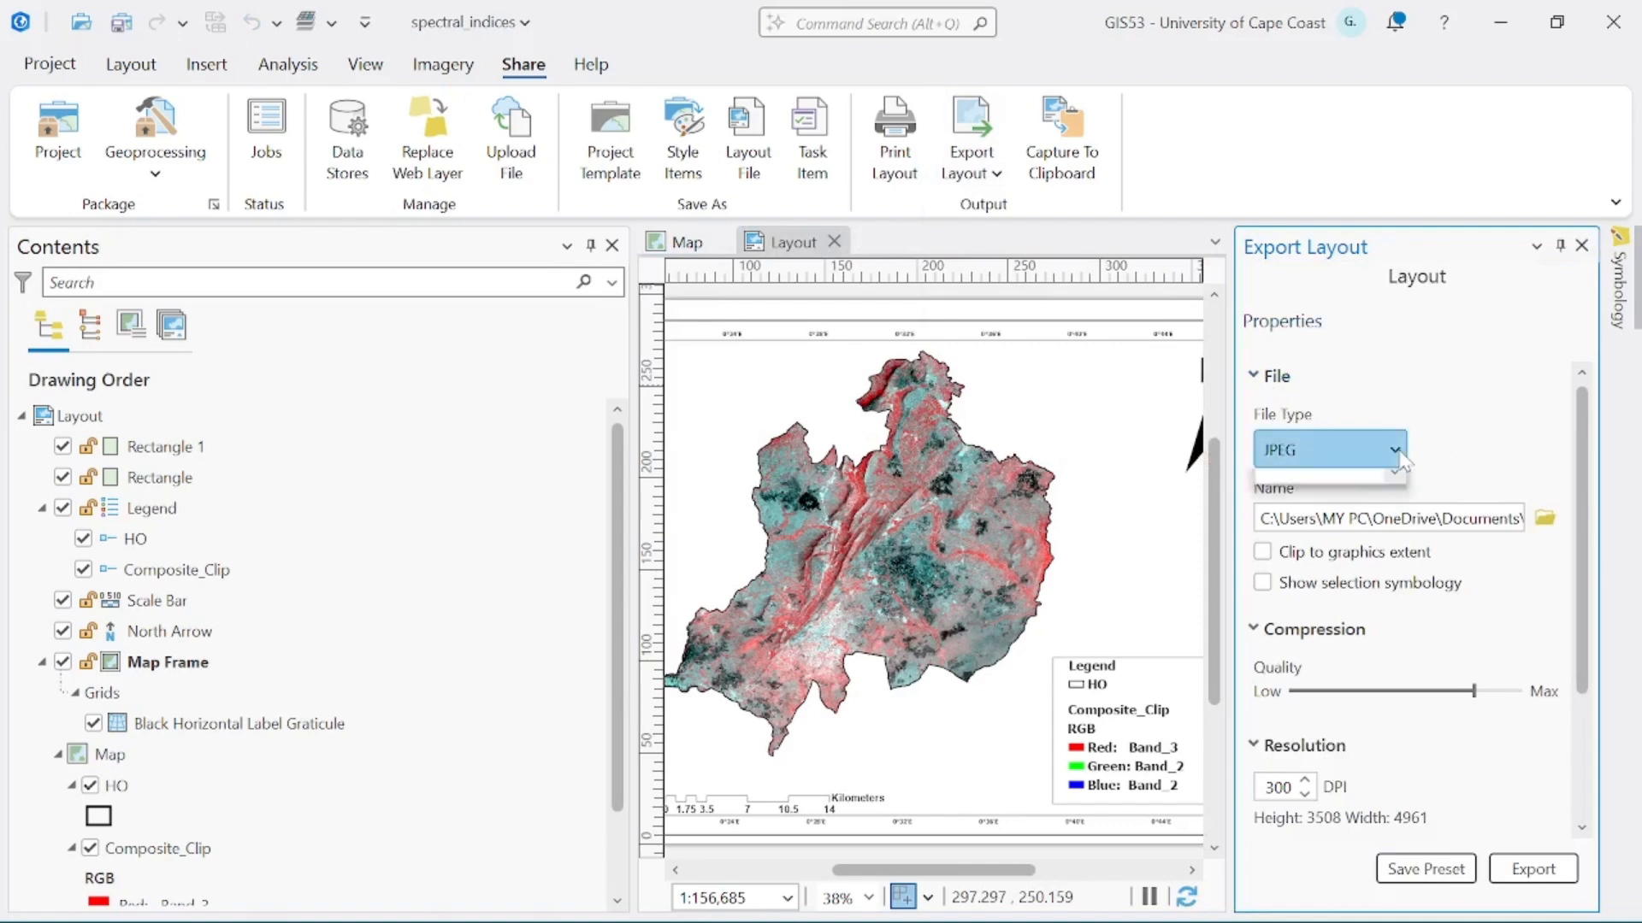
pyautogui.click(1364, 448)
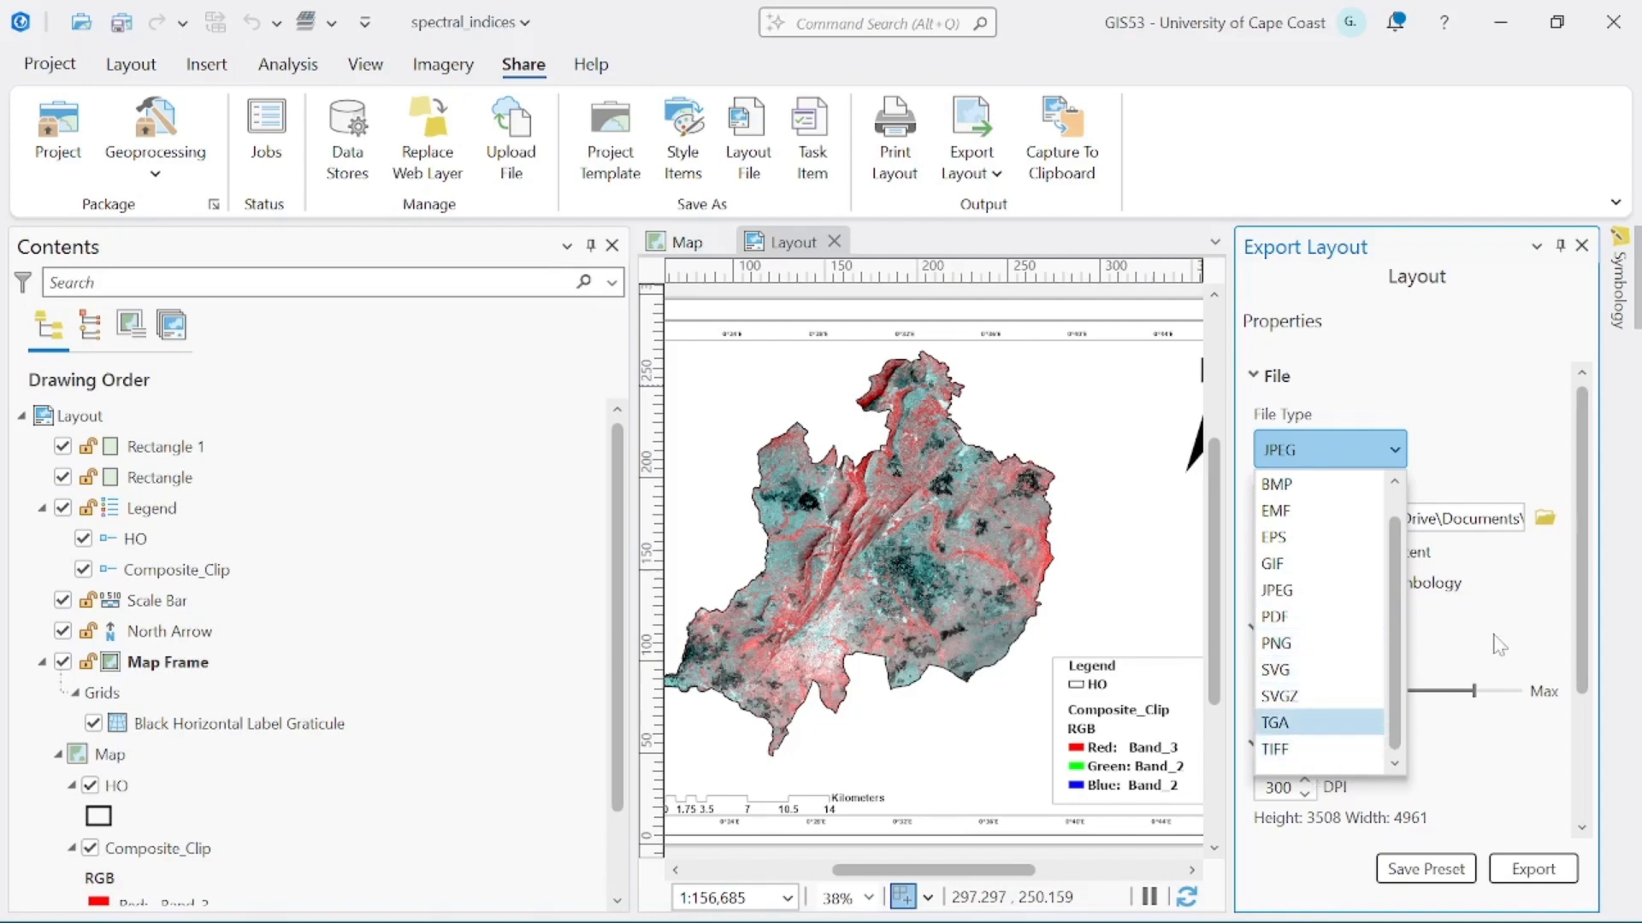
pyautogui.click(1503, 630)
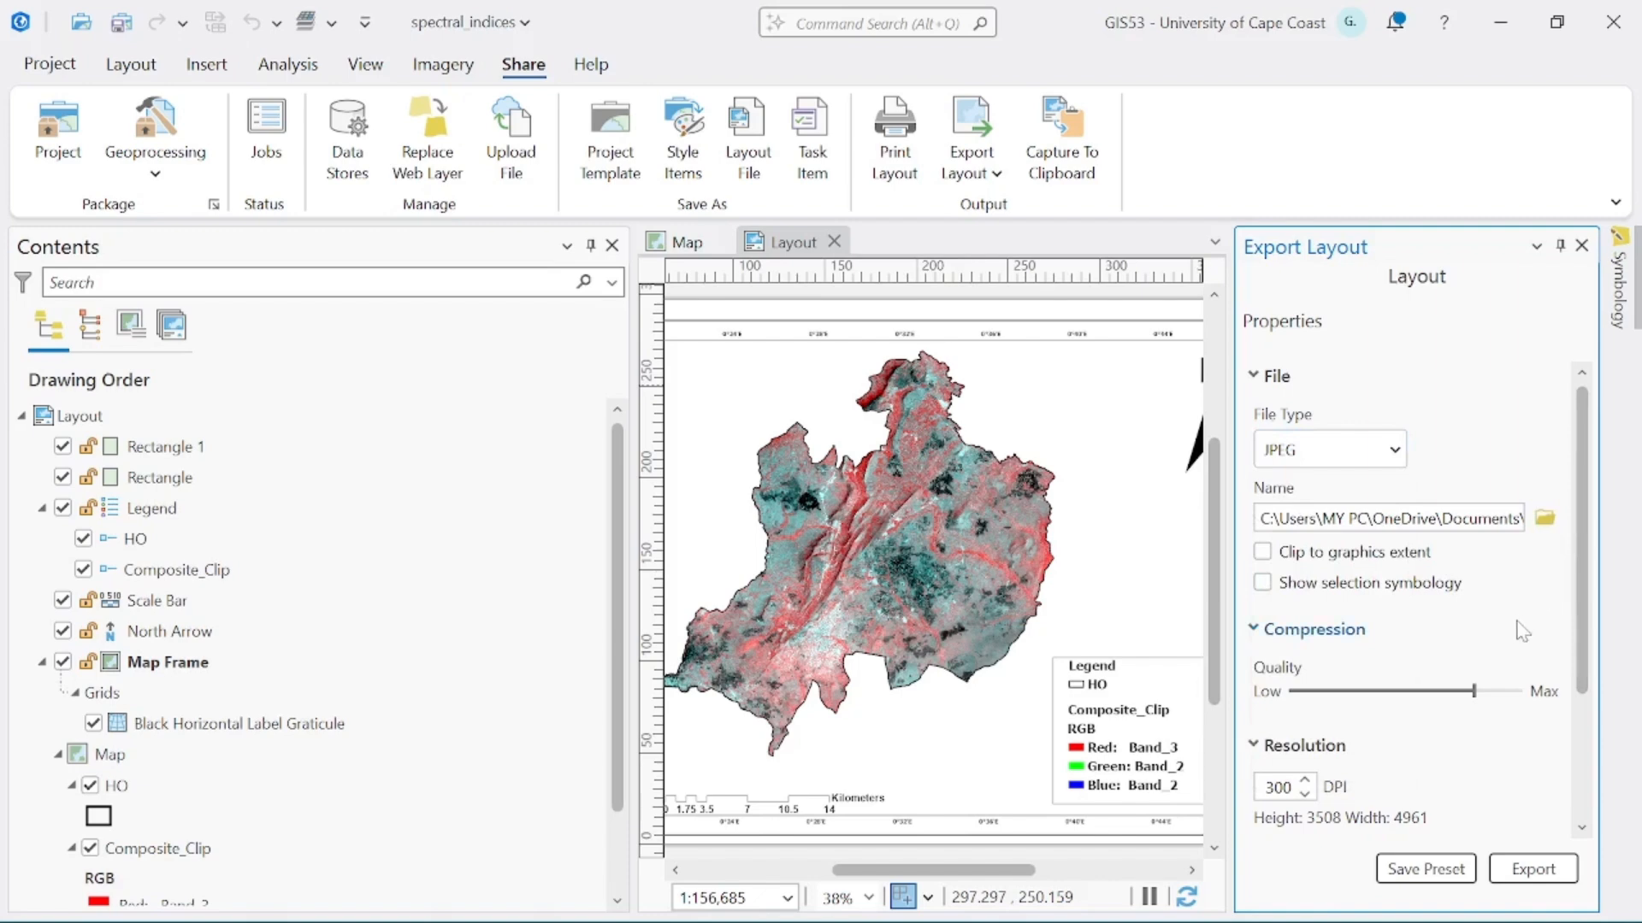
pyautogui.scroll(-2, 1510, 650)
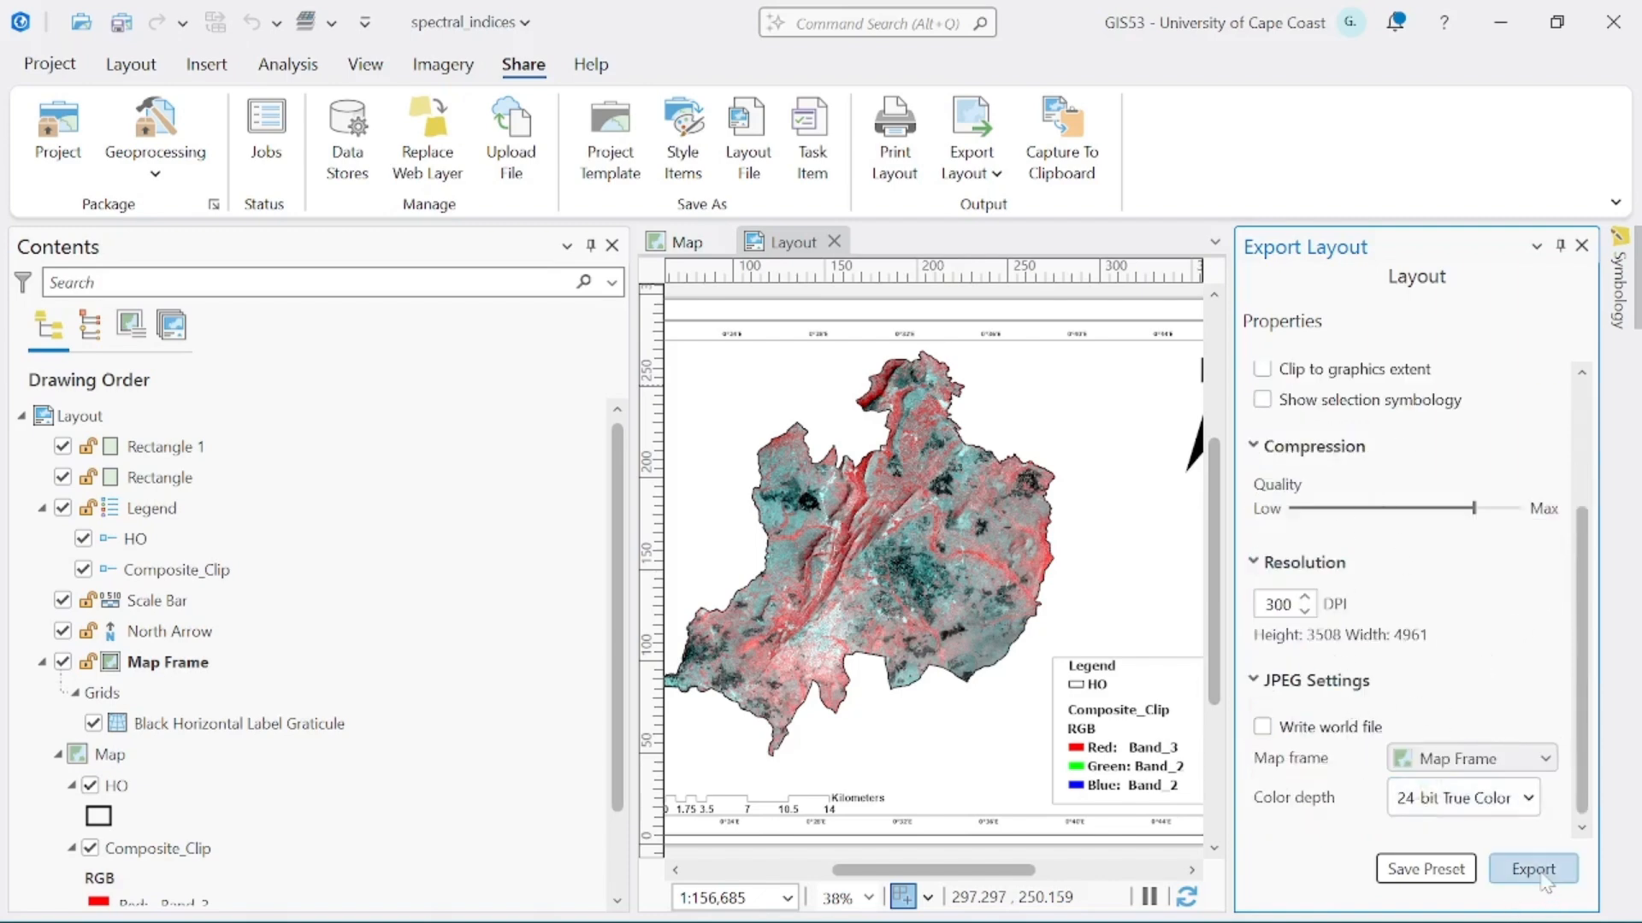
pyautogui.scroll(2, 1539, 650)
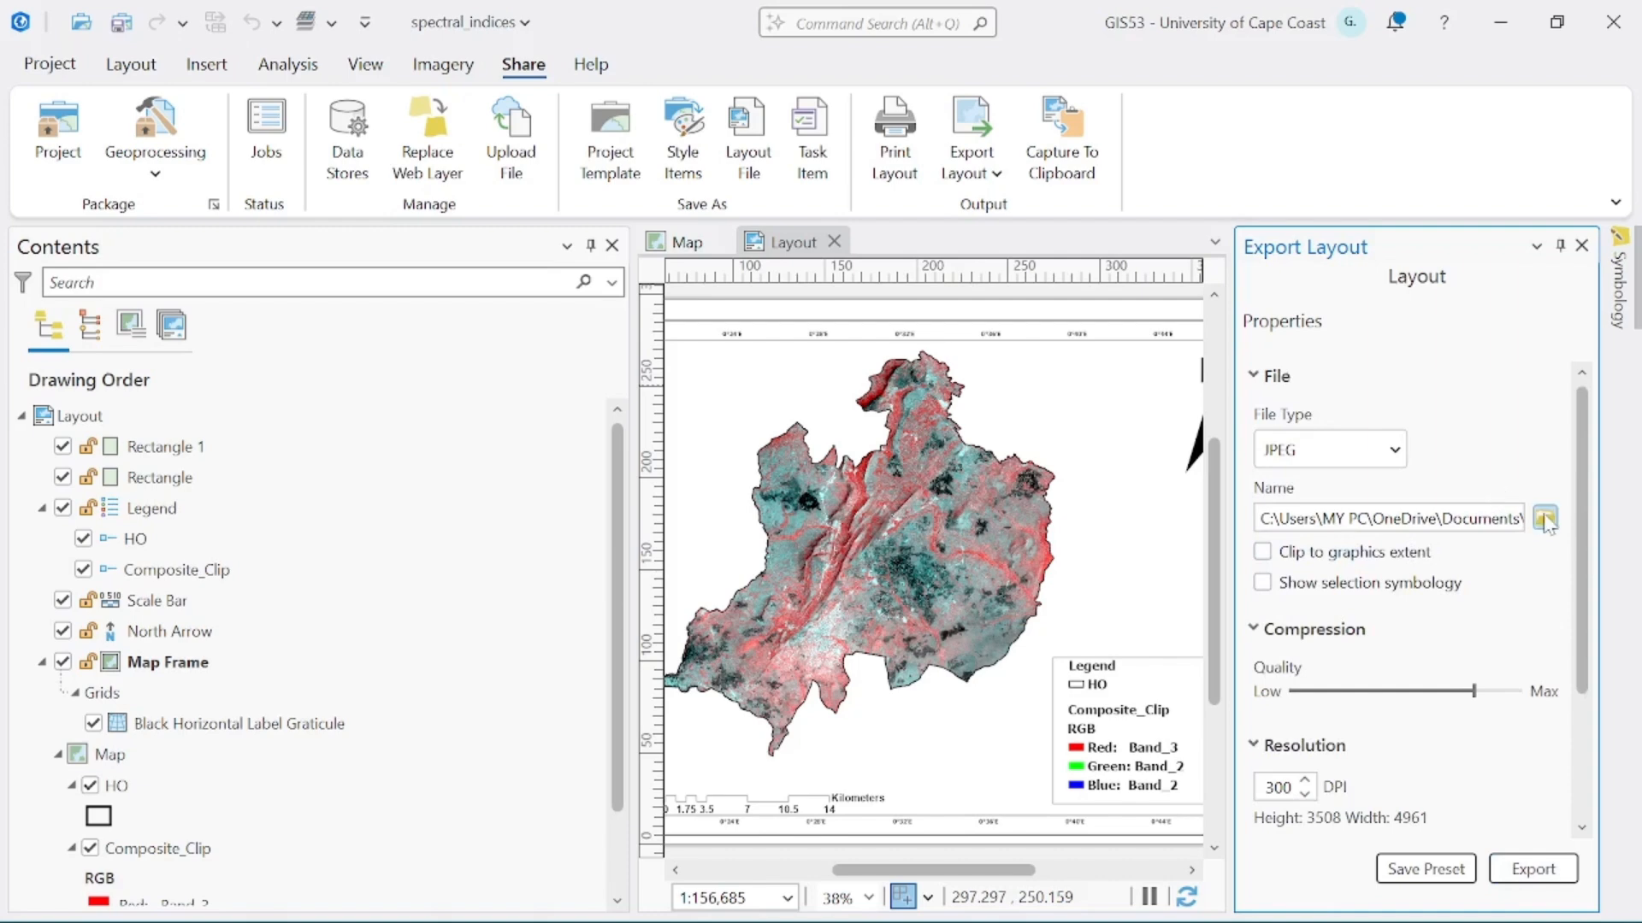
# Step: Browse to the GIS_EXAMS folder on New Volume (D:) as the export location
pyautogui.click(1544, 518)
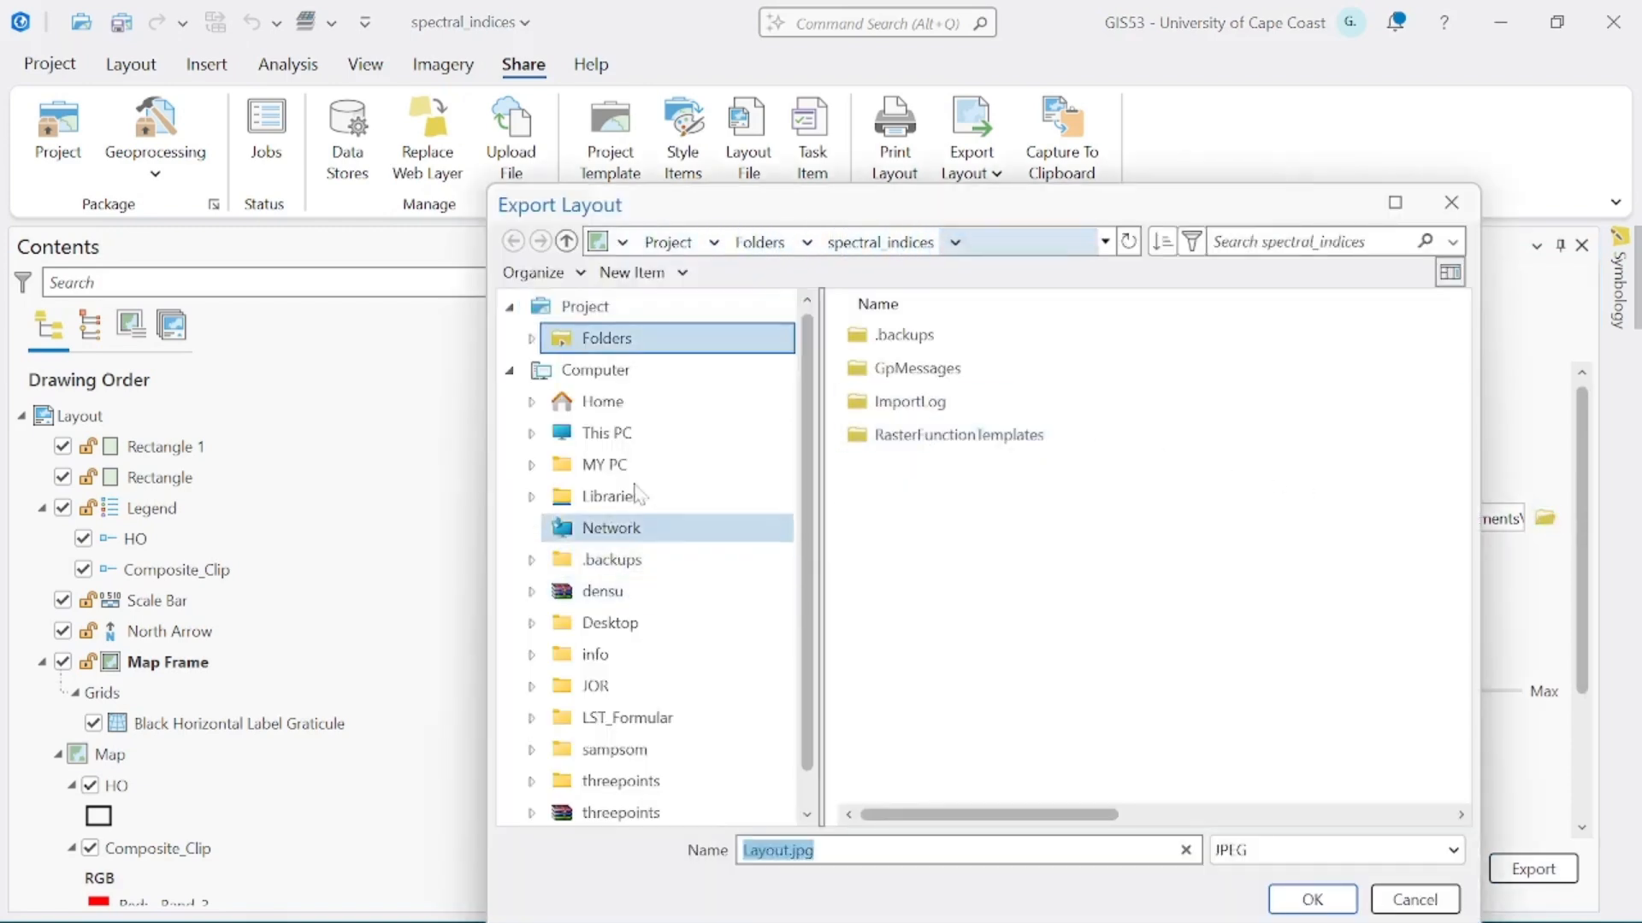
pyautogui.click(596, 440)
pyautogui.doubleClick(966, 374)
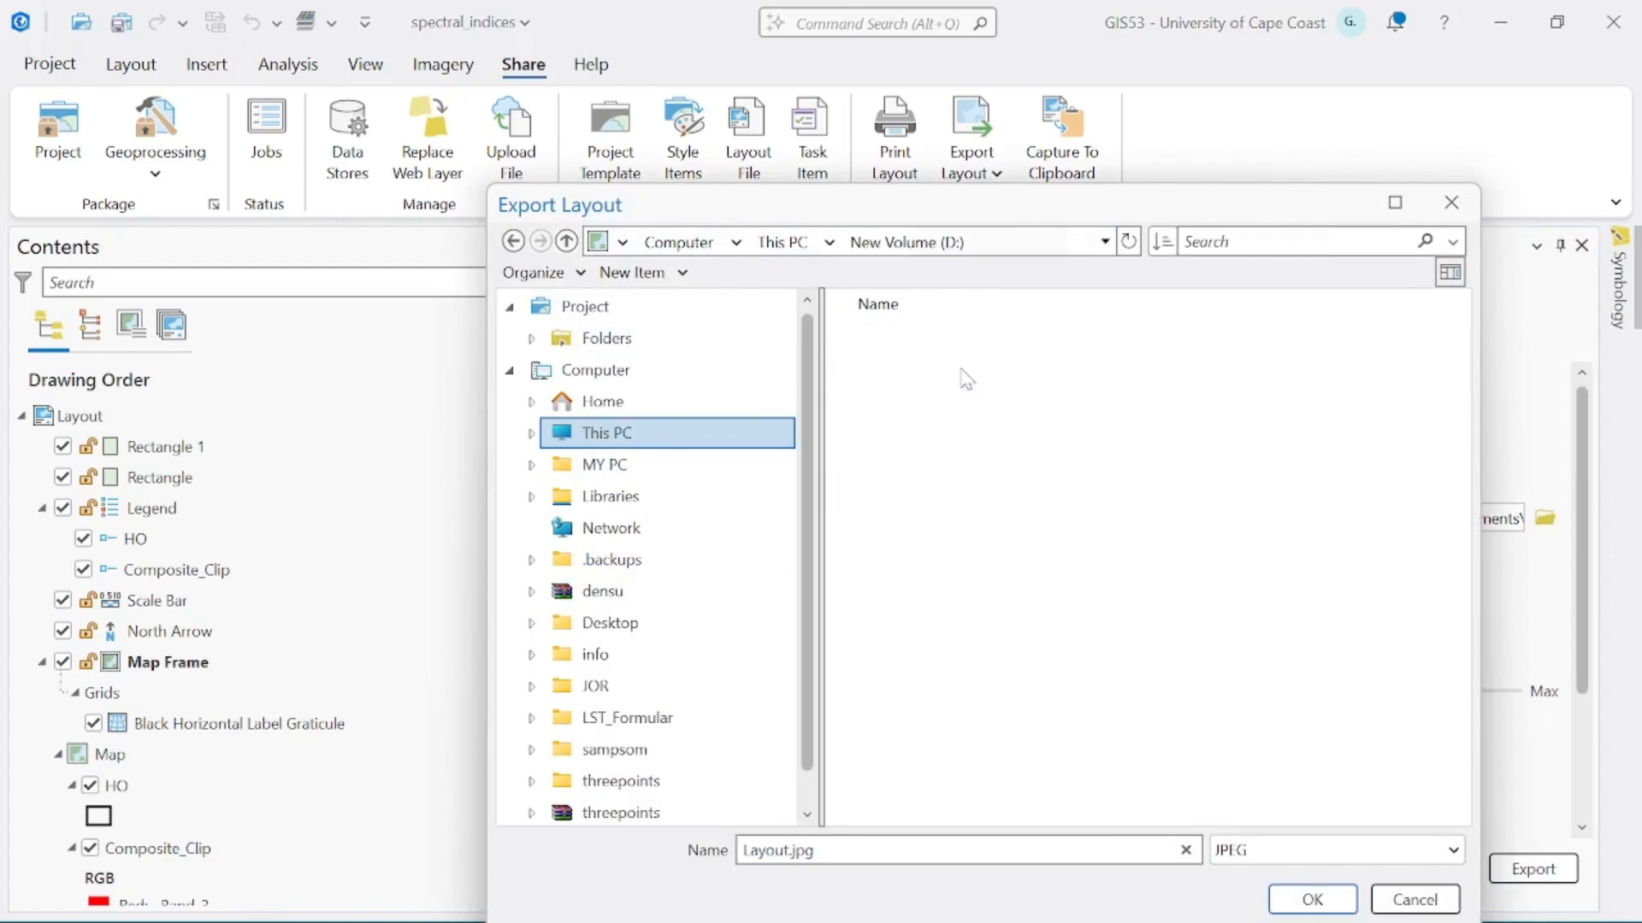
pyautogui.scroll(-3, 978, 737)
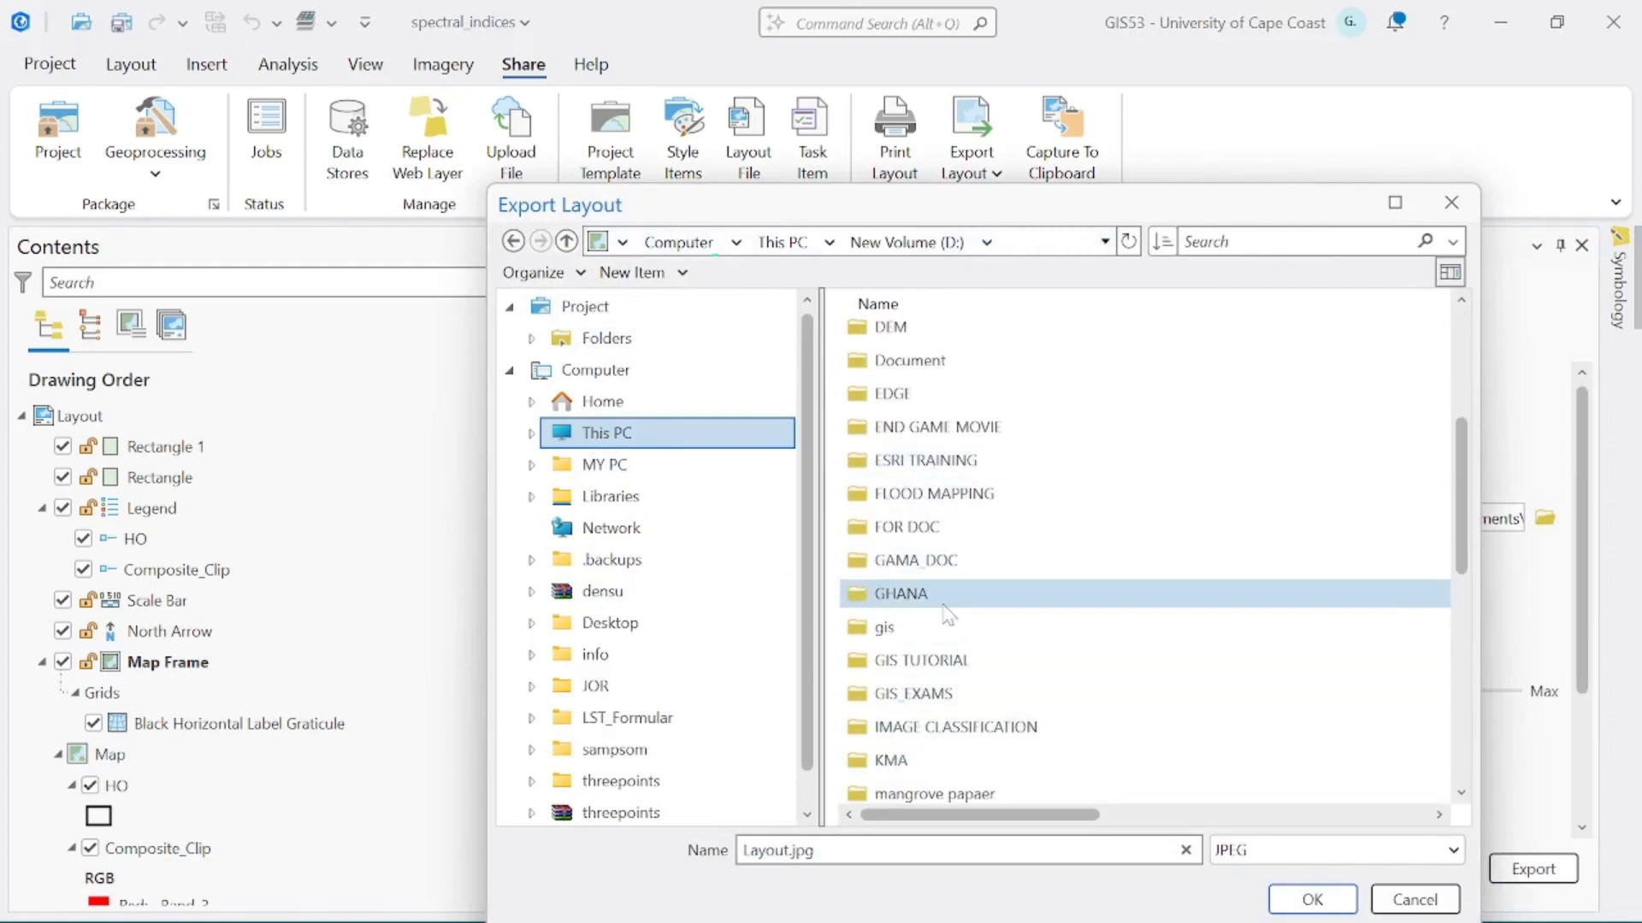
pyautogui.click(941, 693)
pyautogui.press('Return')
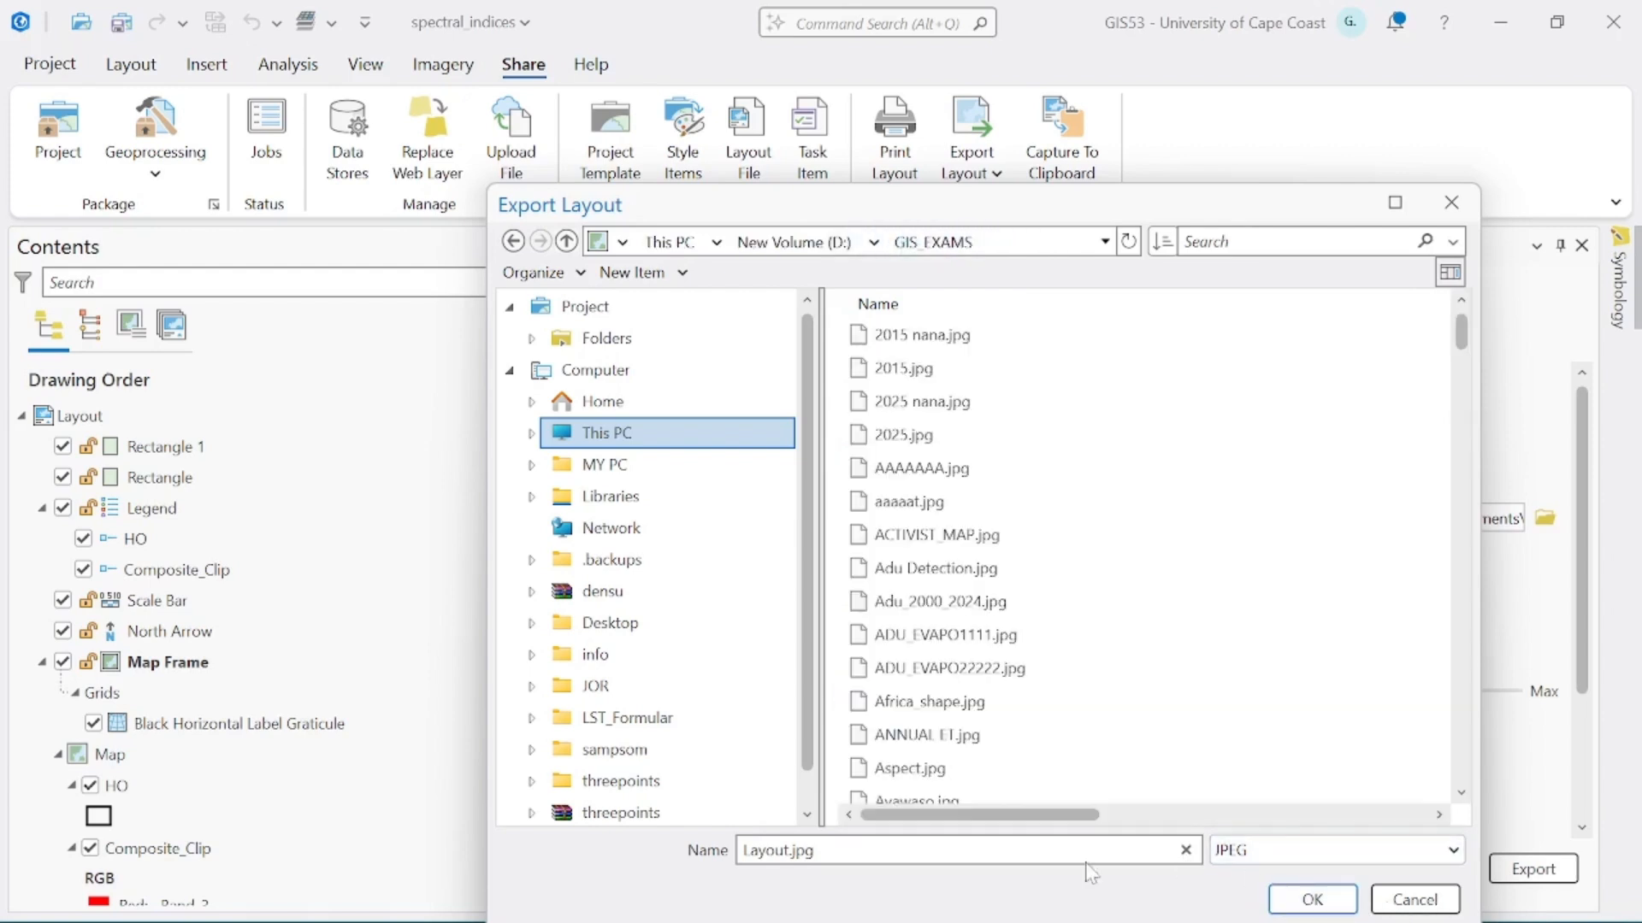
# Step: Name the export file youtubee and export the layout as JPEG
pyautogui.moveTo(817, 851); pyautogui.dragTo(628, 861)
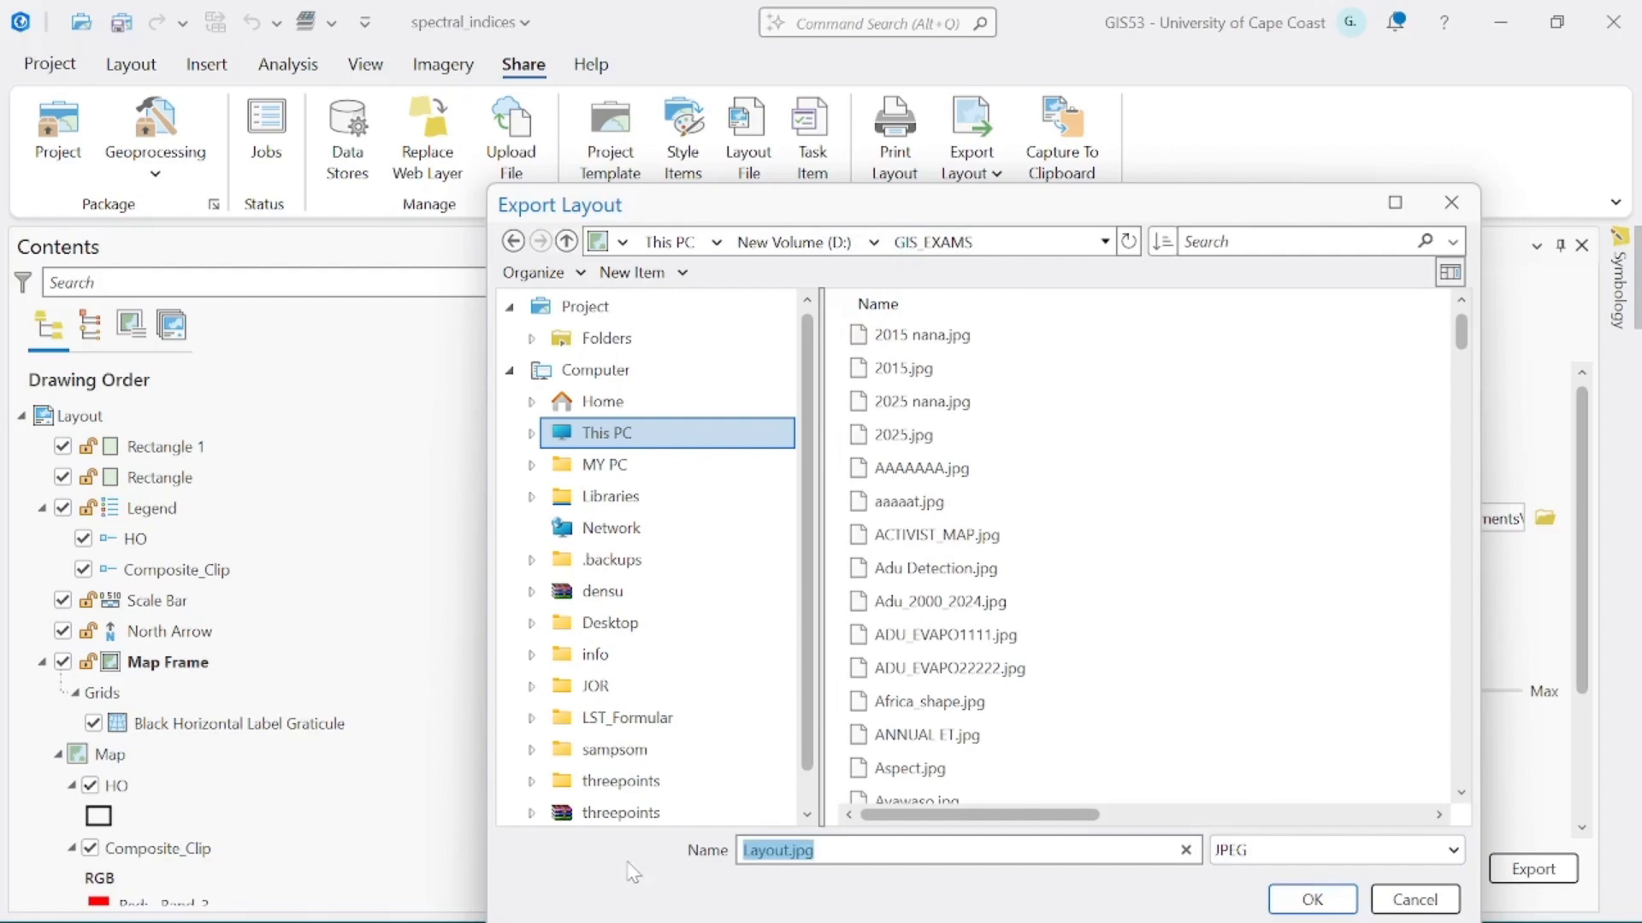
pyautogui.write('youtubee')
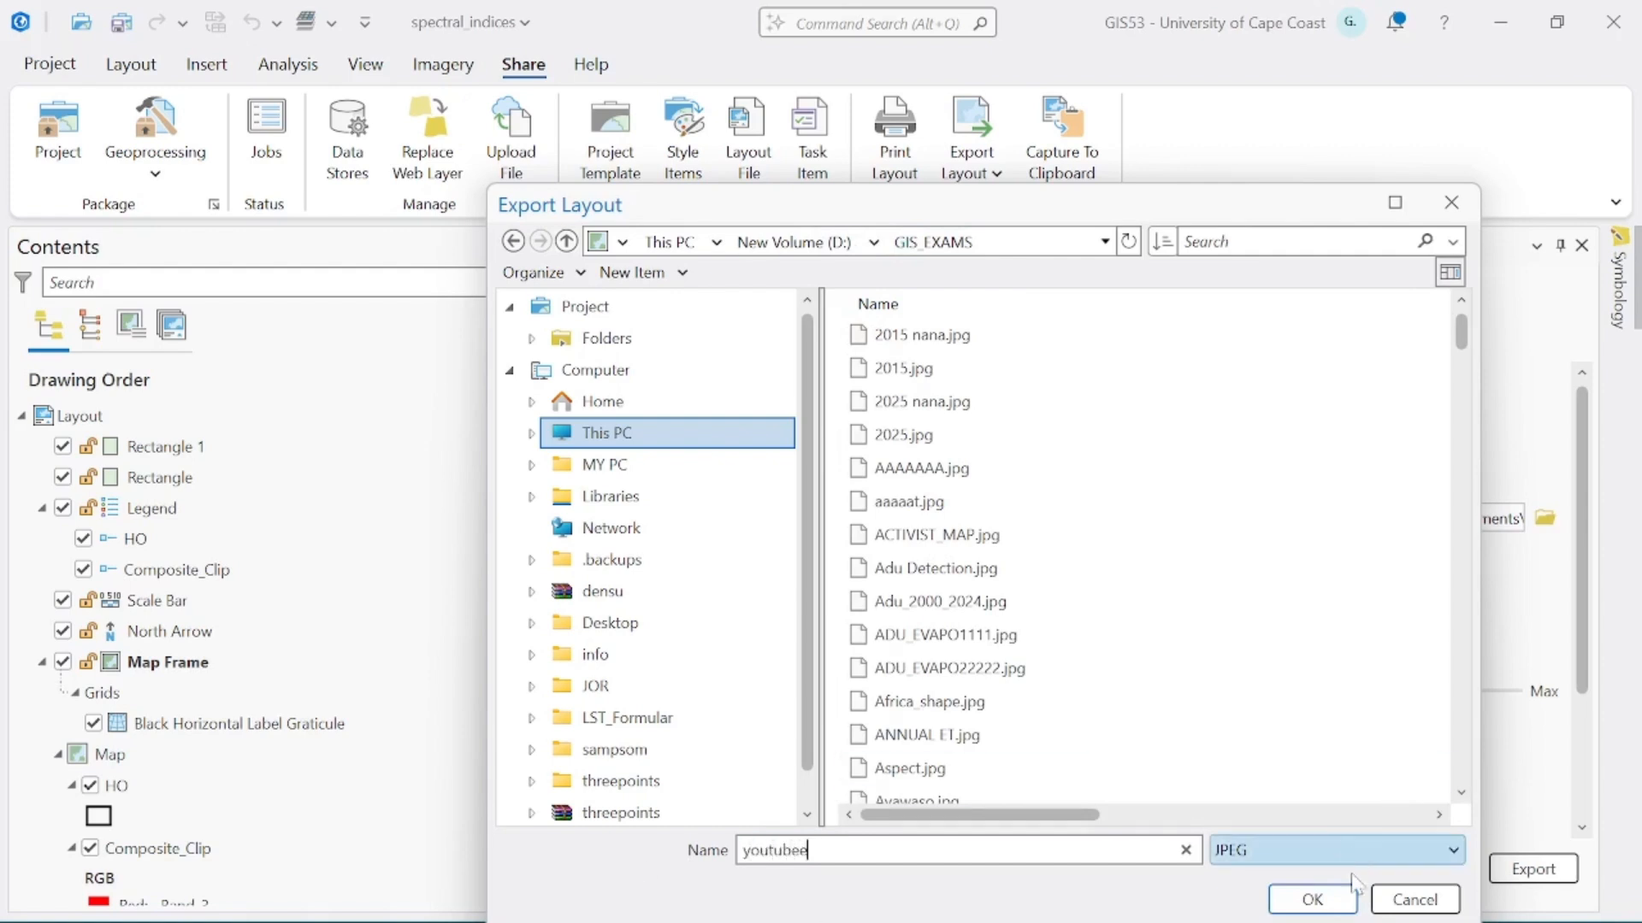
pyautogui.click(1312, 899)
pyautogui.click(1544, 878)
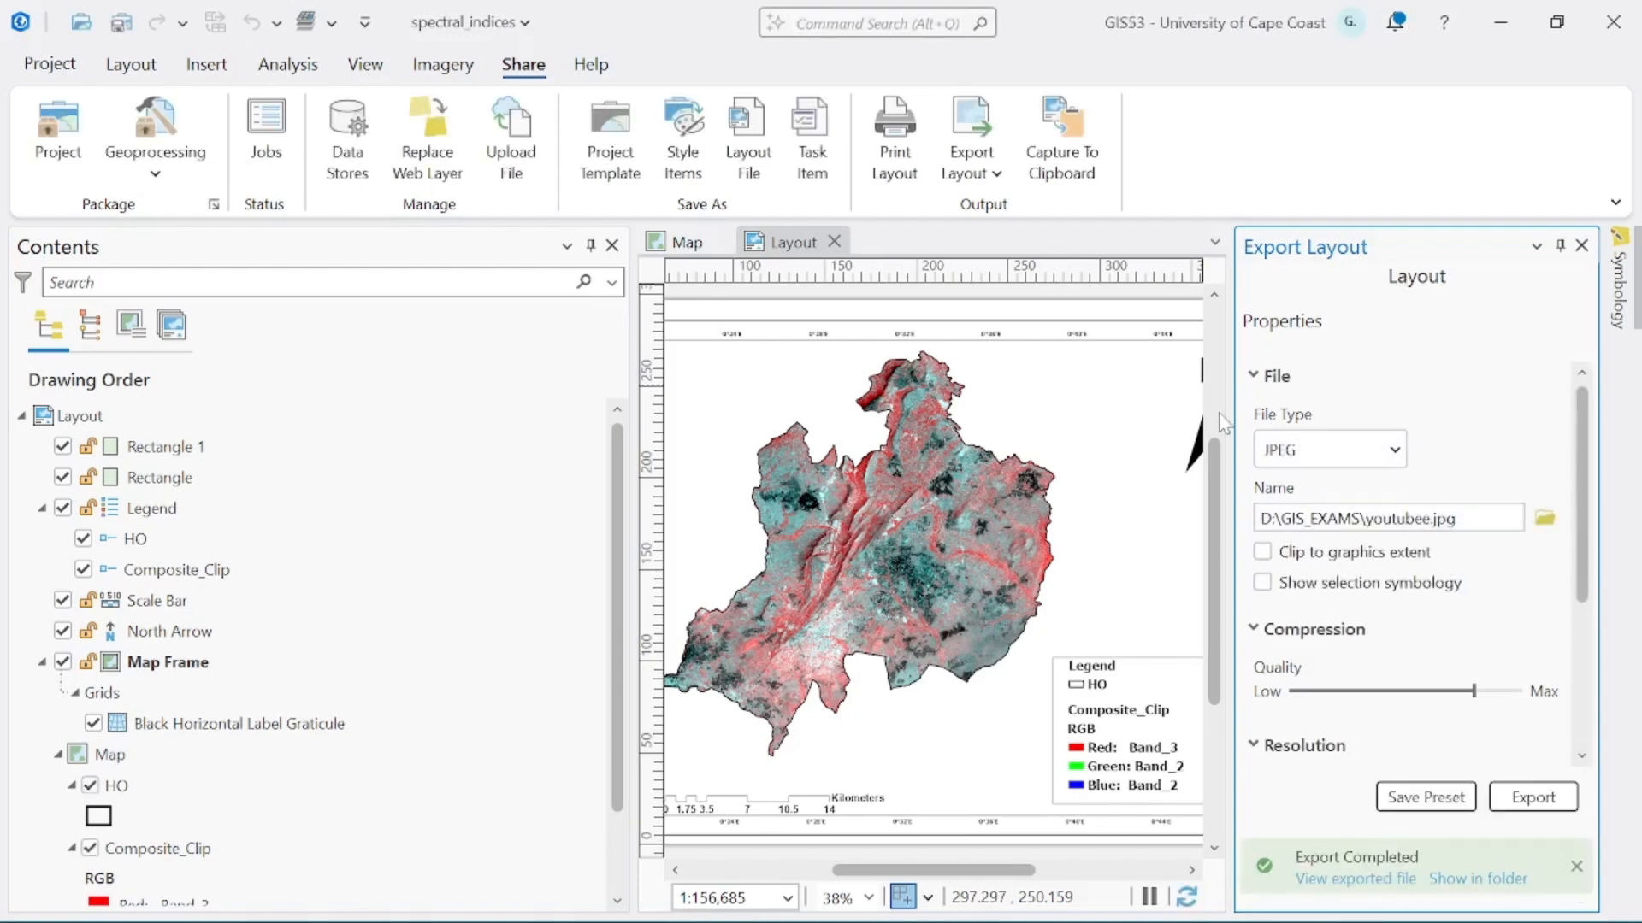
# Step: Switch to File Explorer and open the exported youtubee image from D:\GIS_EXAMS to check the finished map
pyautogui.click(325, 910)
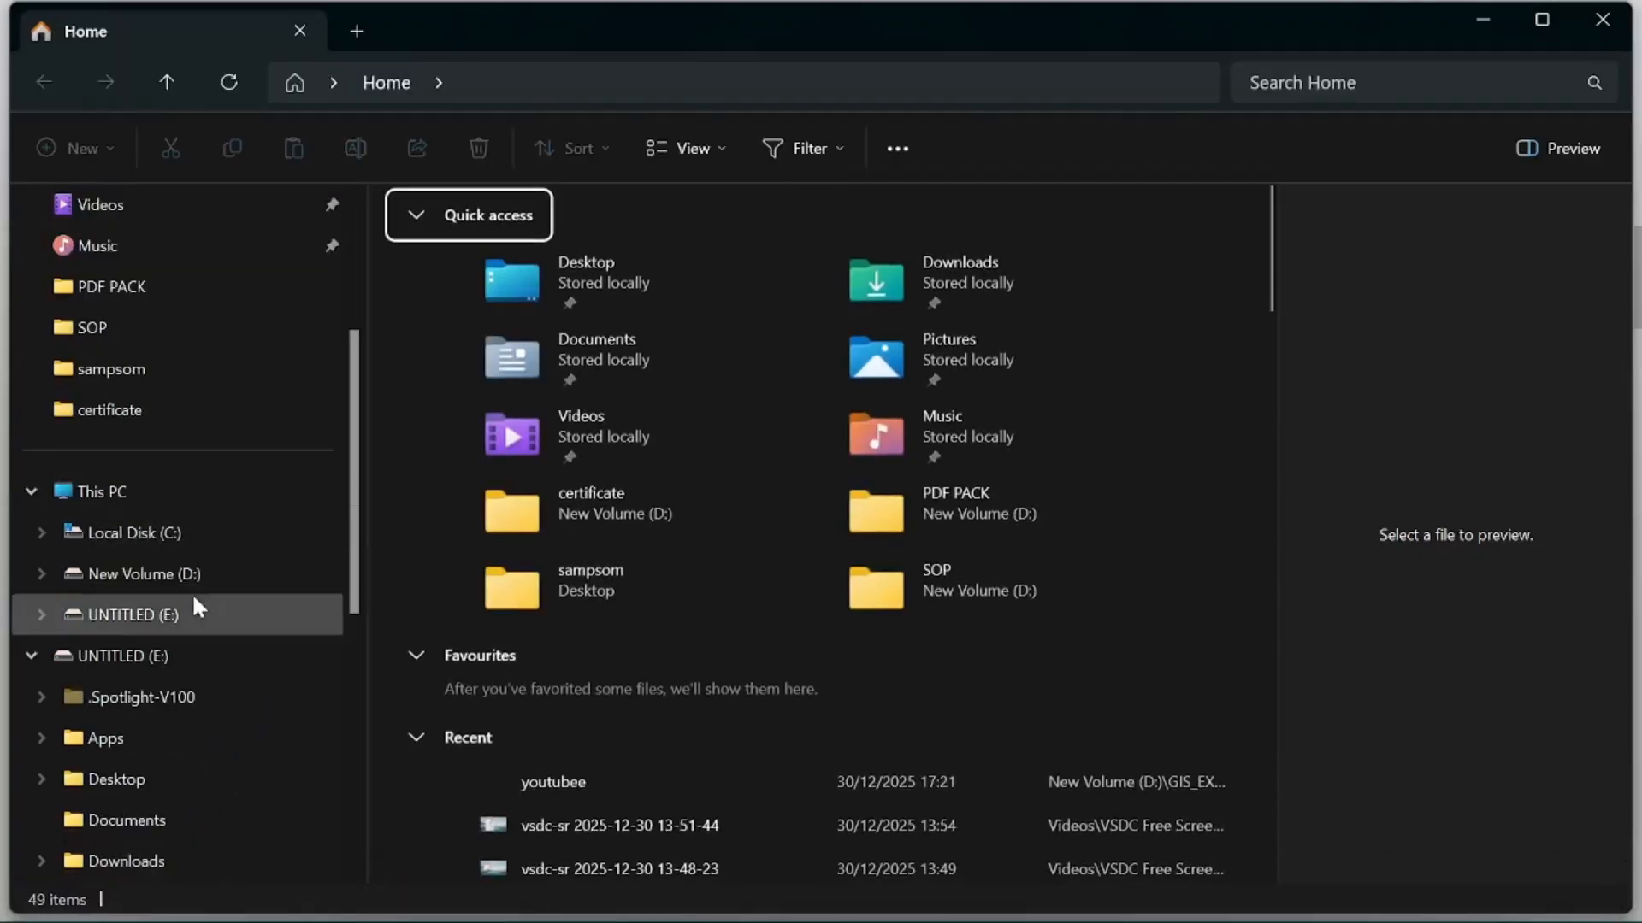
pyautogui.click(189, 578)
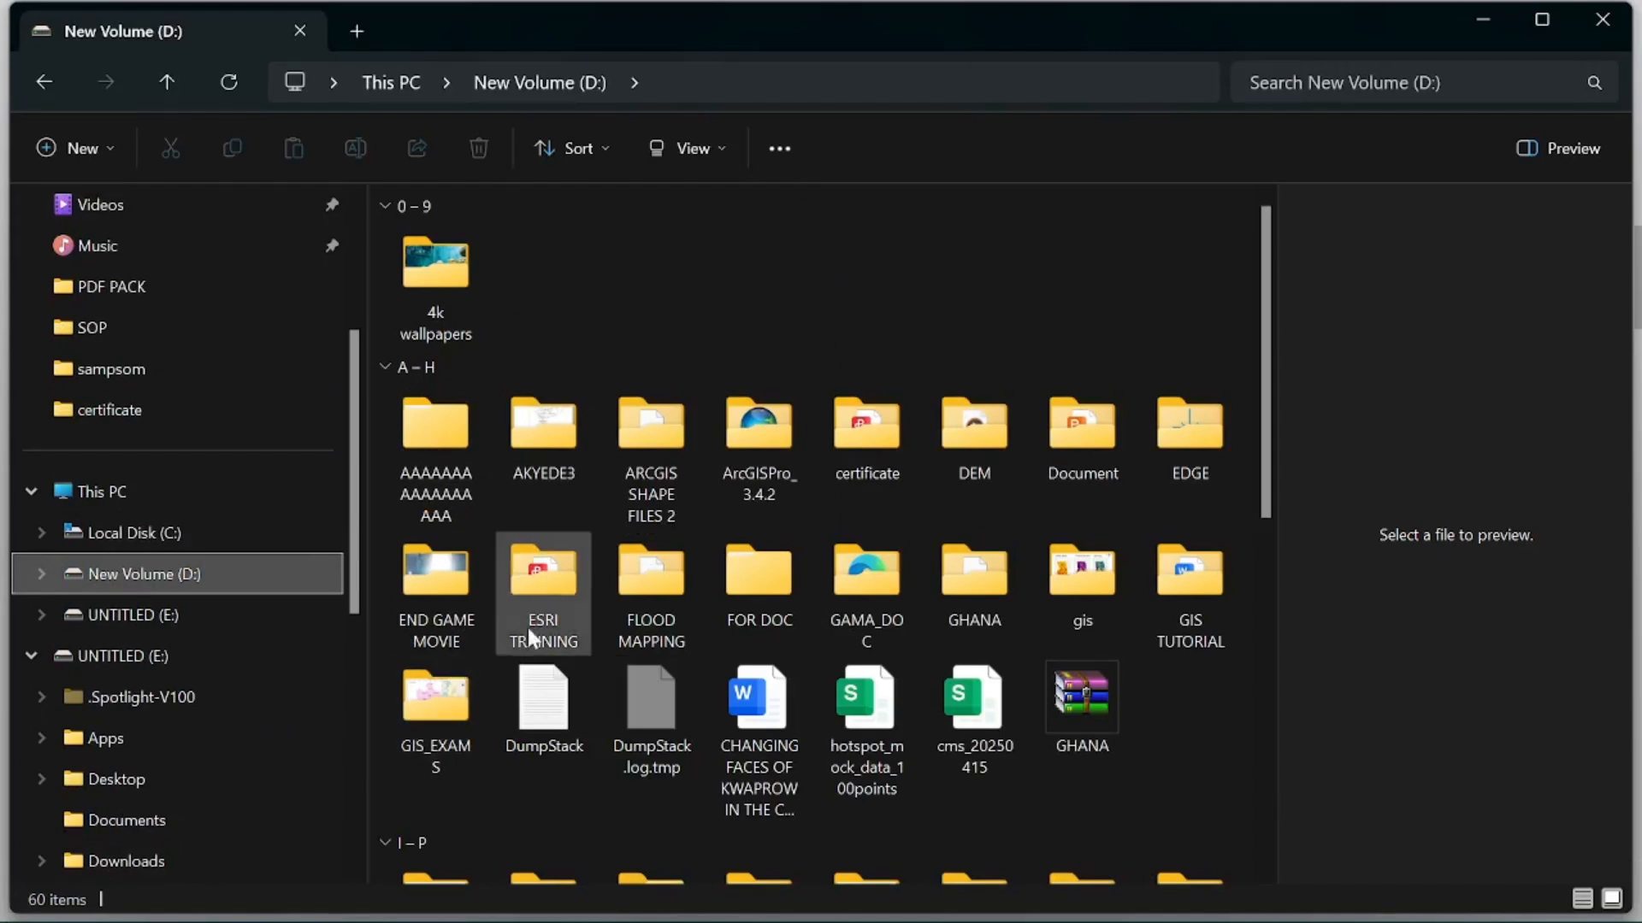
pyautogui.click(439, 710)
pyautogui.doubleClick(438, 701)
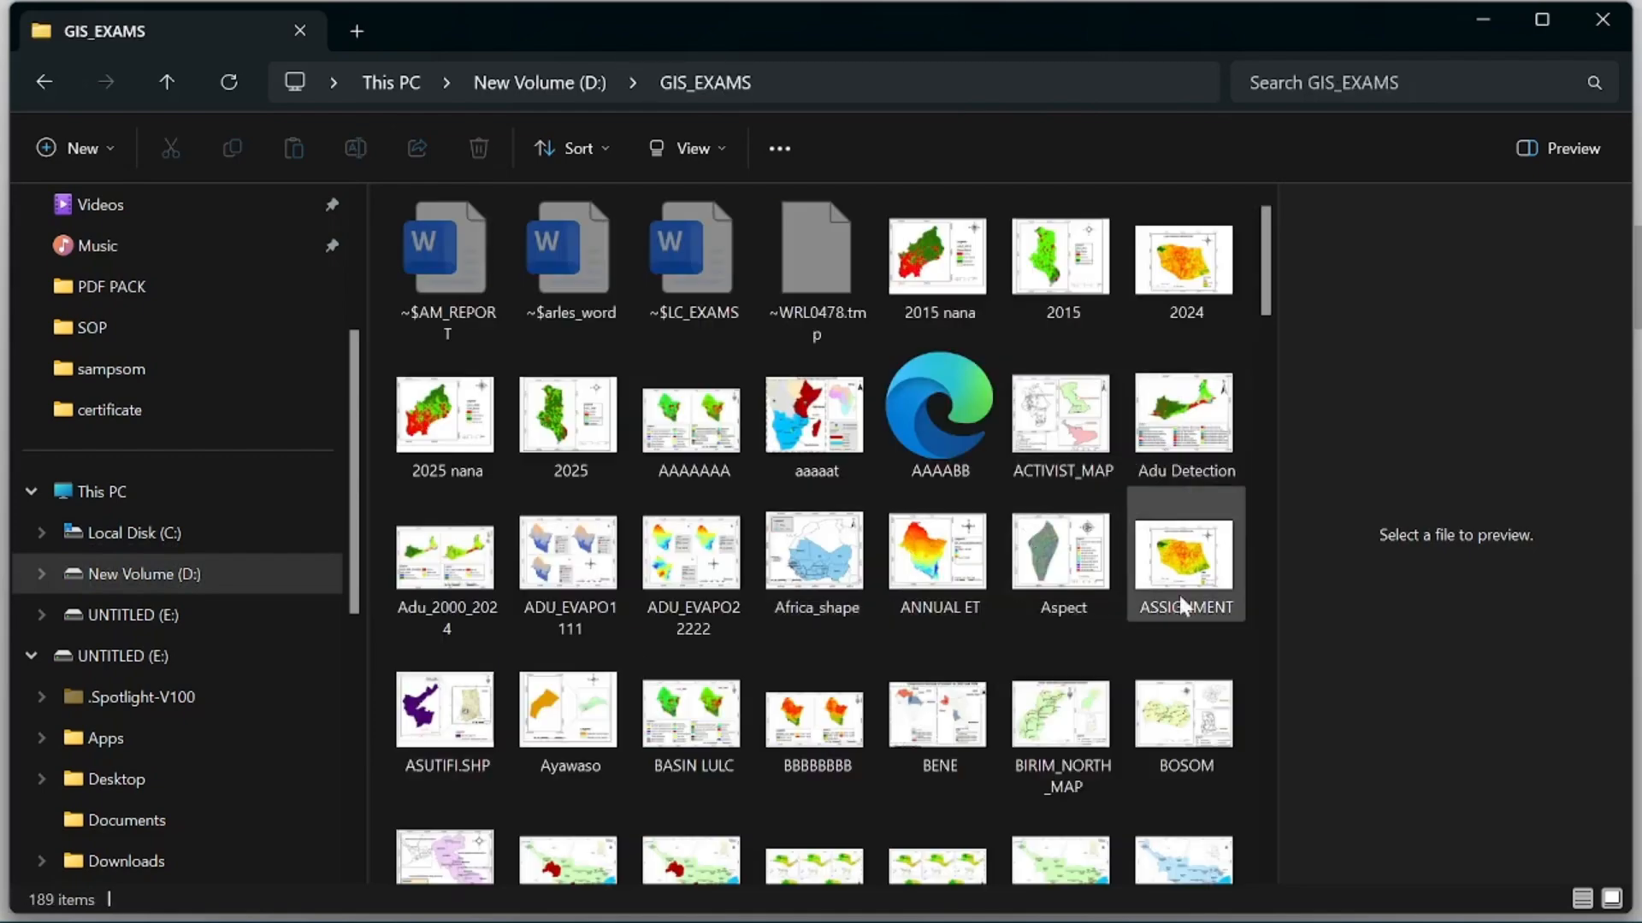
pyautogui.scroll(-20, 1183, 586)
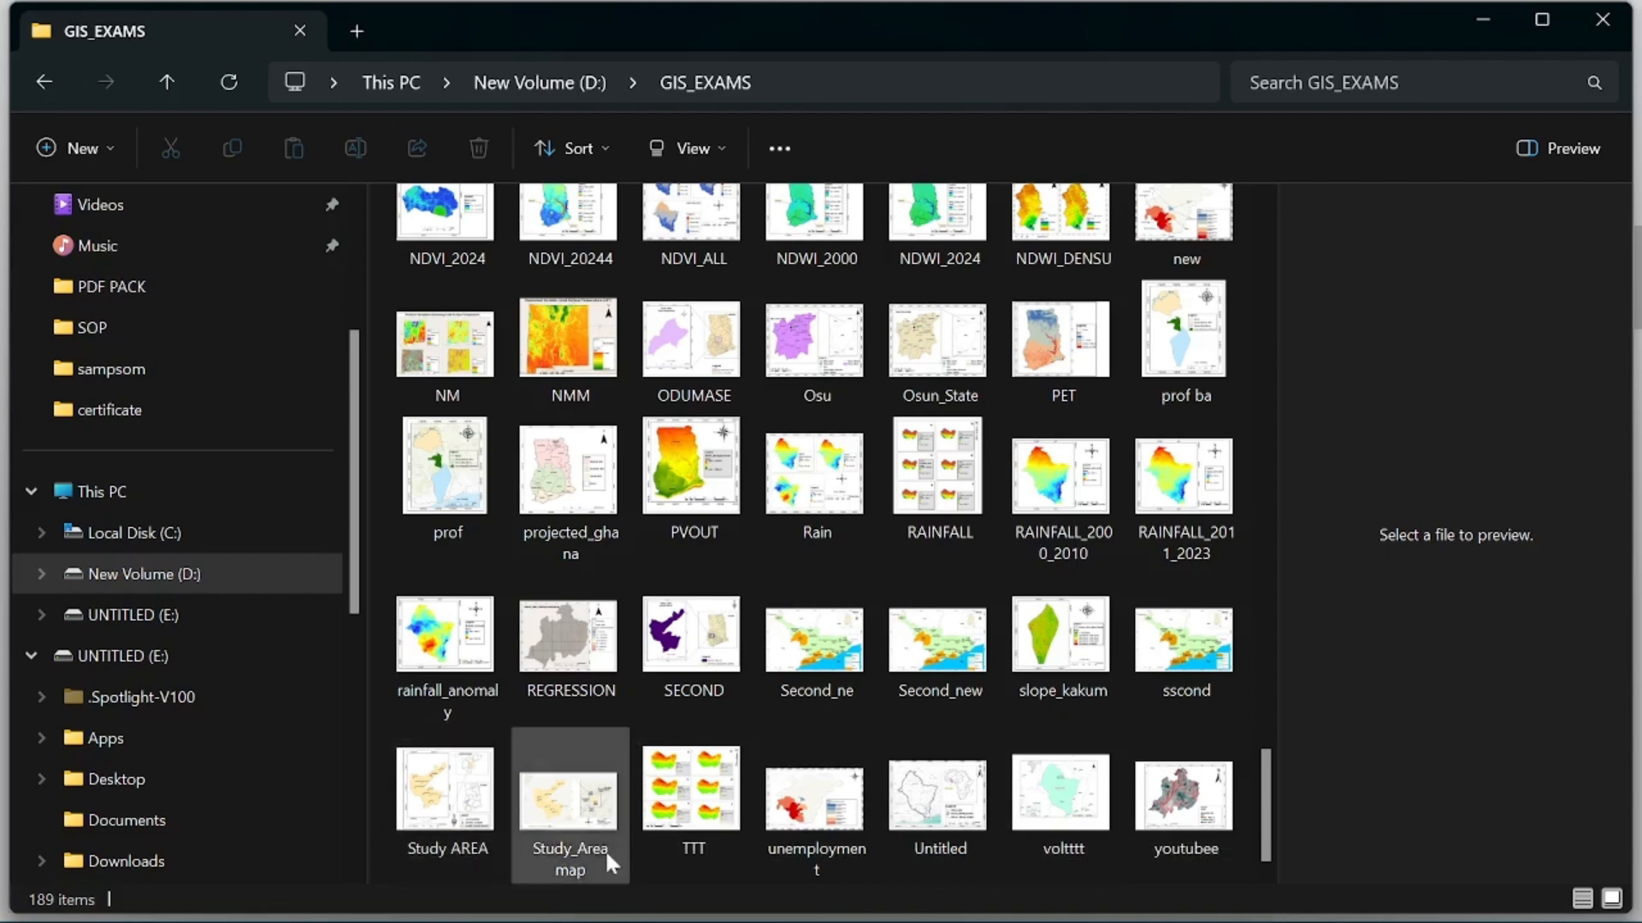
pyautogui.click(1206, 808)
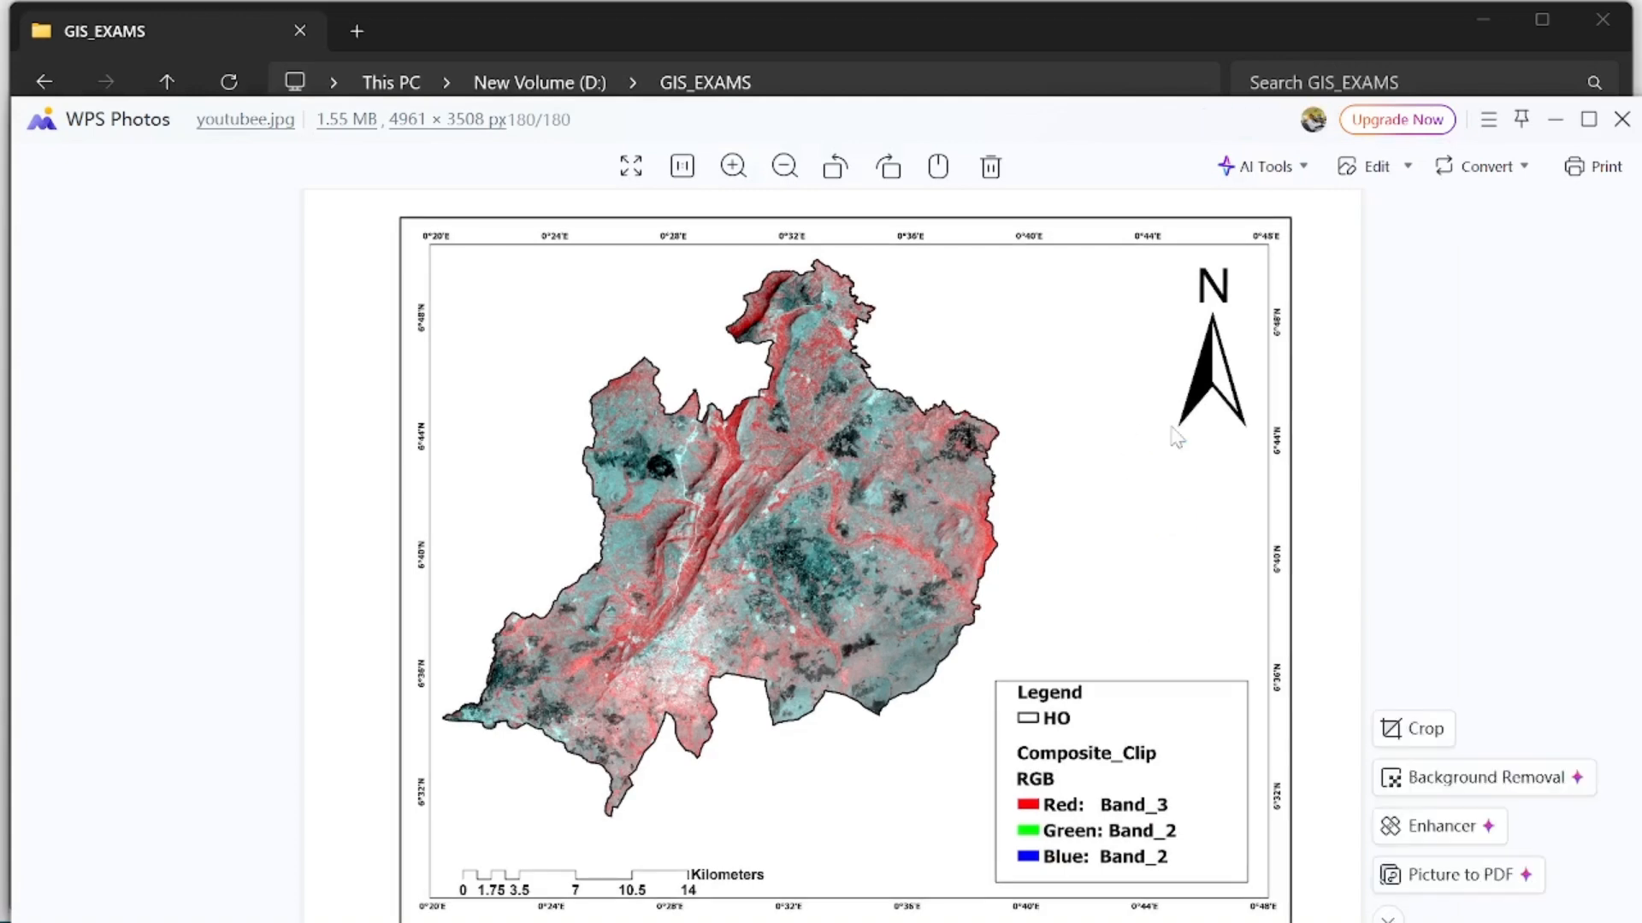
pyautogui.scroll(-1, 1126, 427)
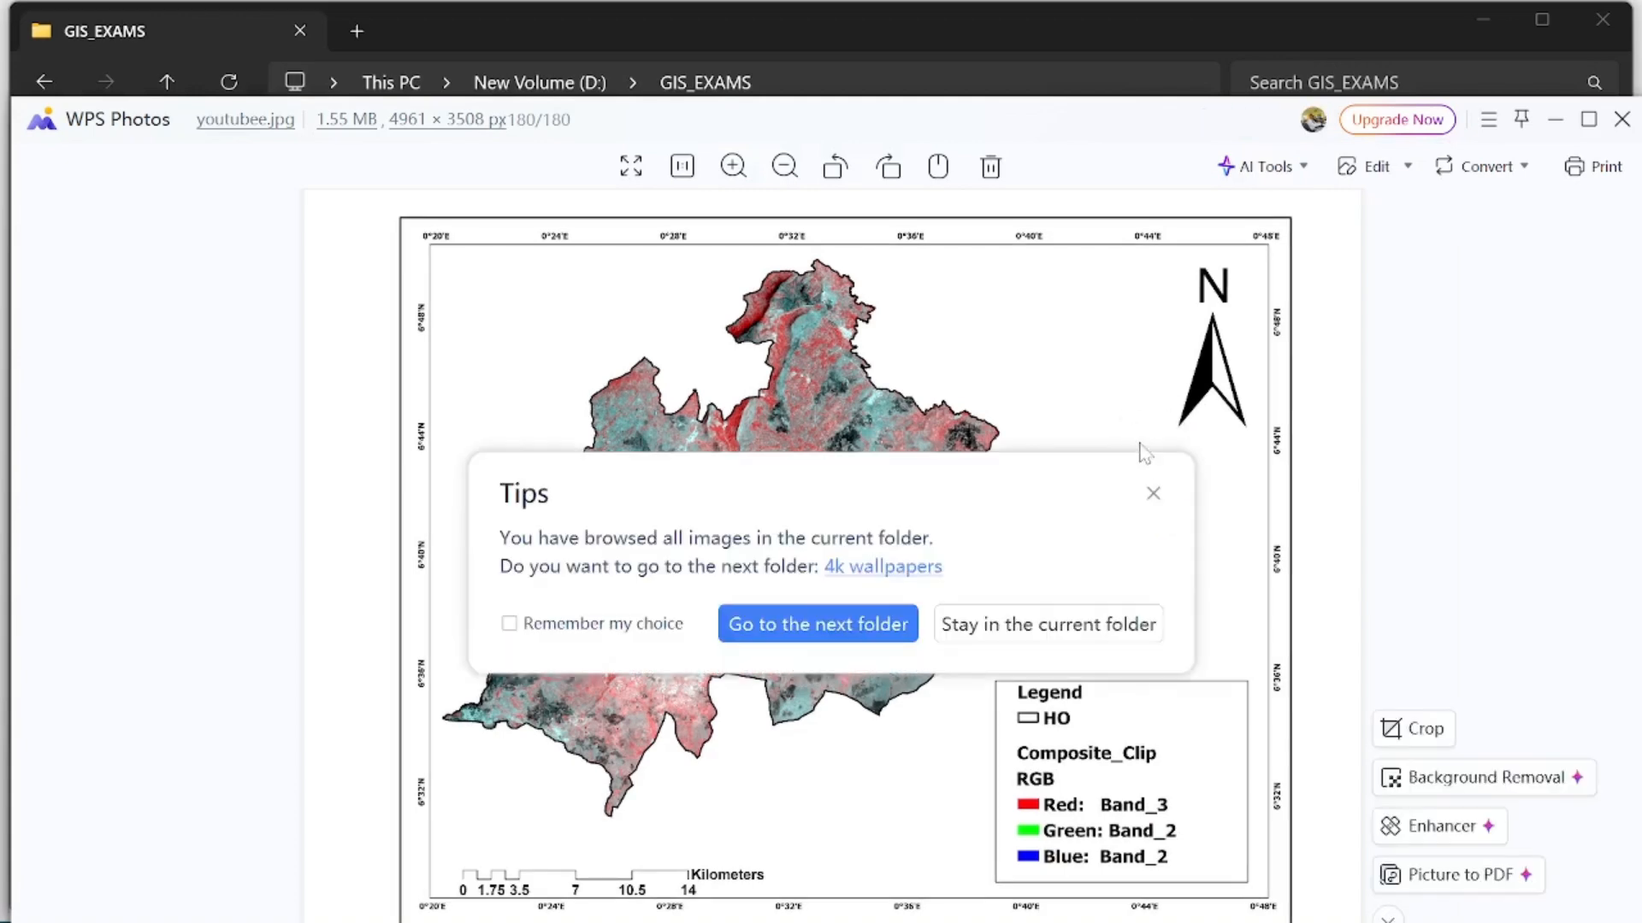
pyautogui.click(1153, 495)
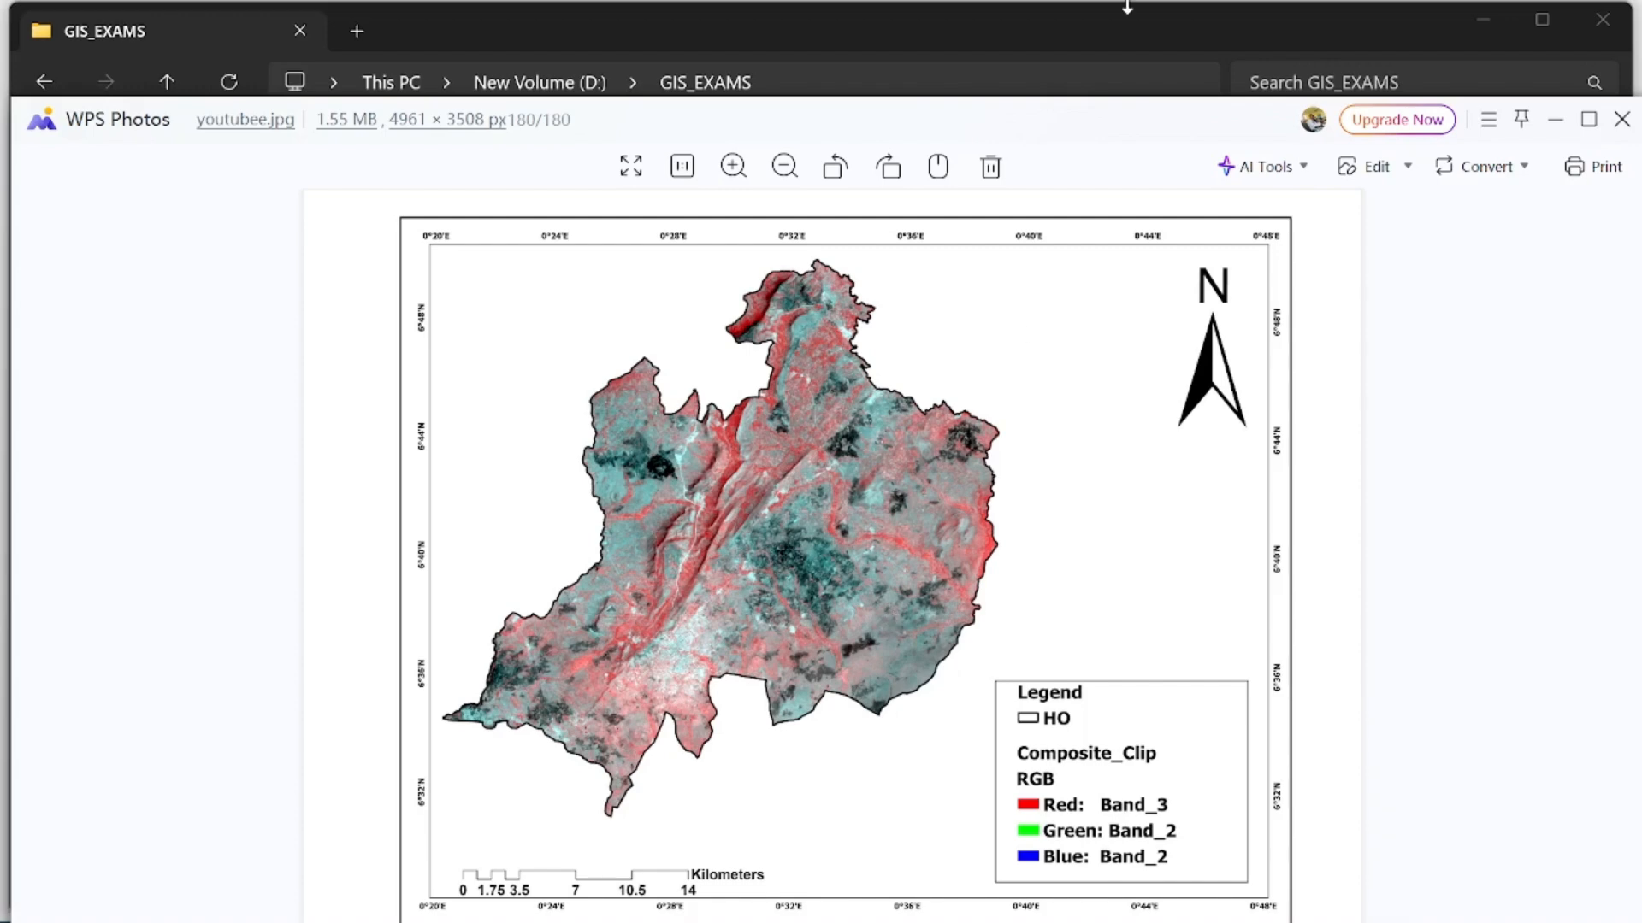
# Step: Minimise the file browser and image viewer windows and return to the ArcGIS Pro project
pyautogui.click(1484, 13)
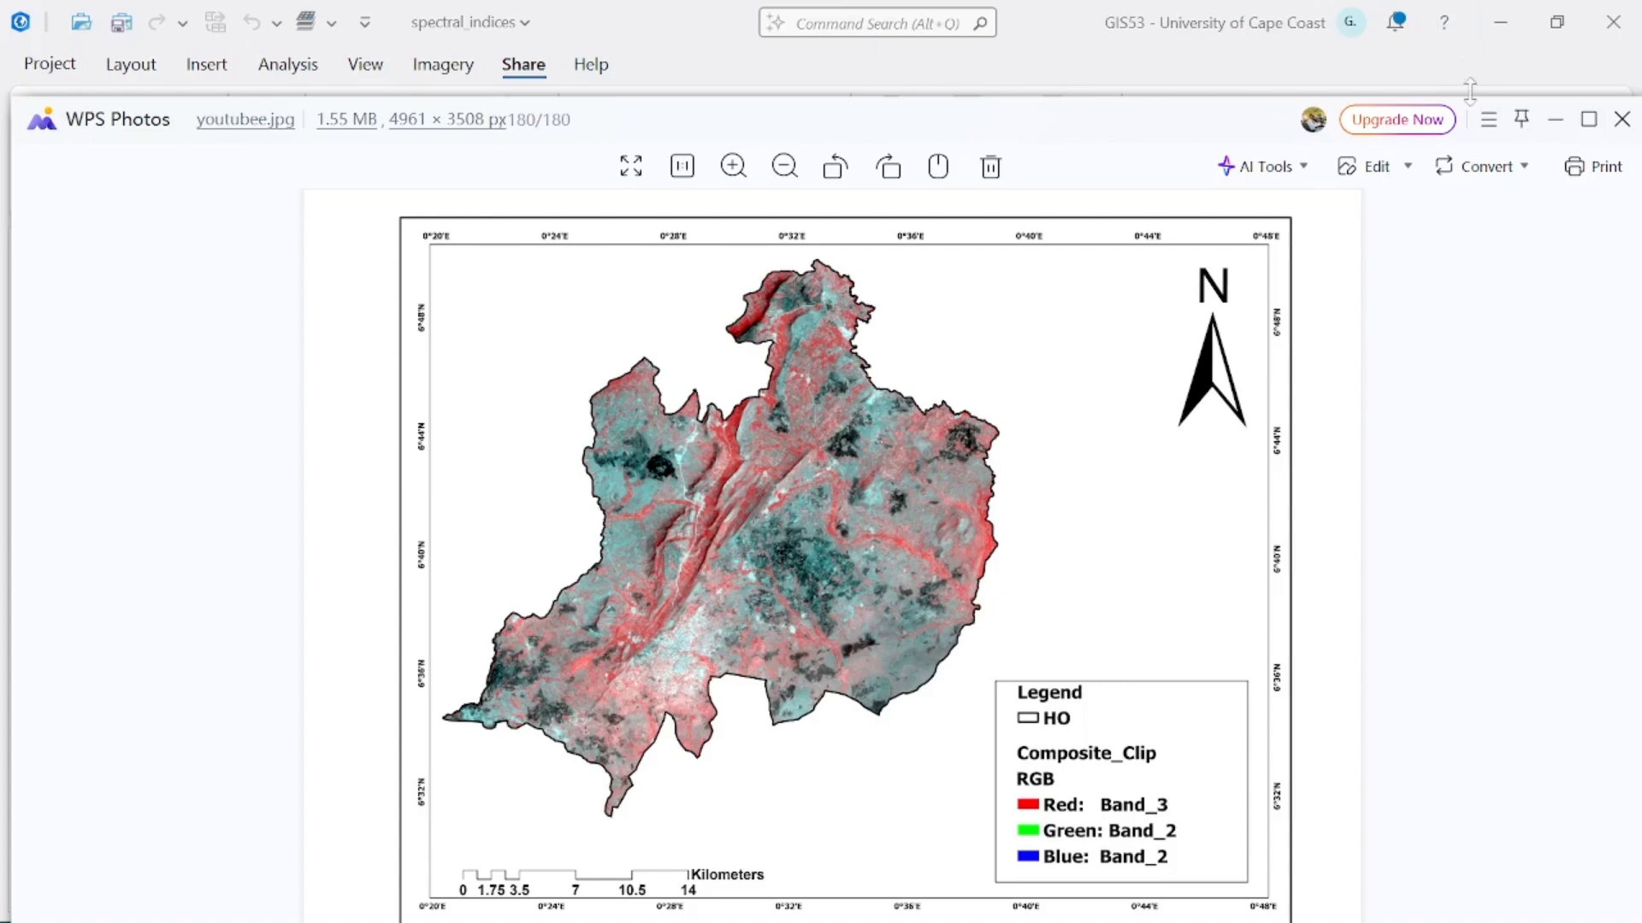
pyautogui.click(1499, 24)
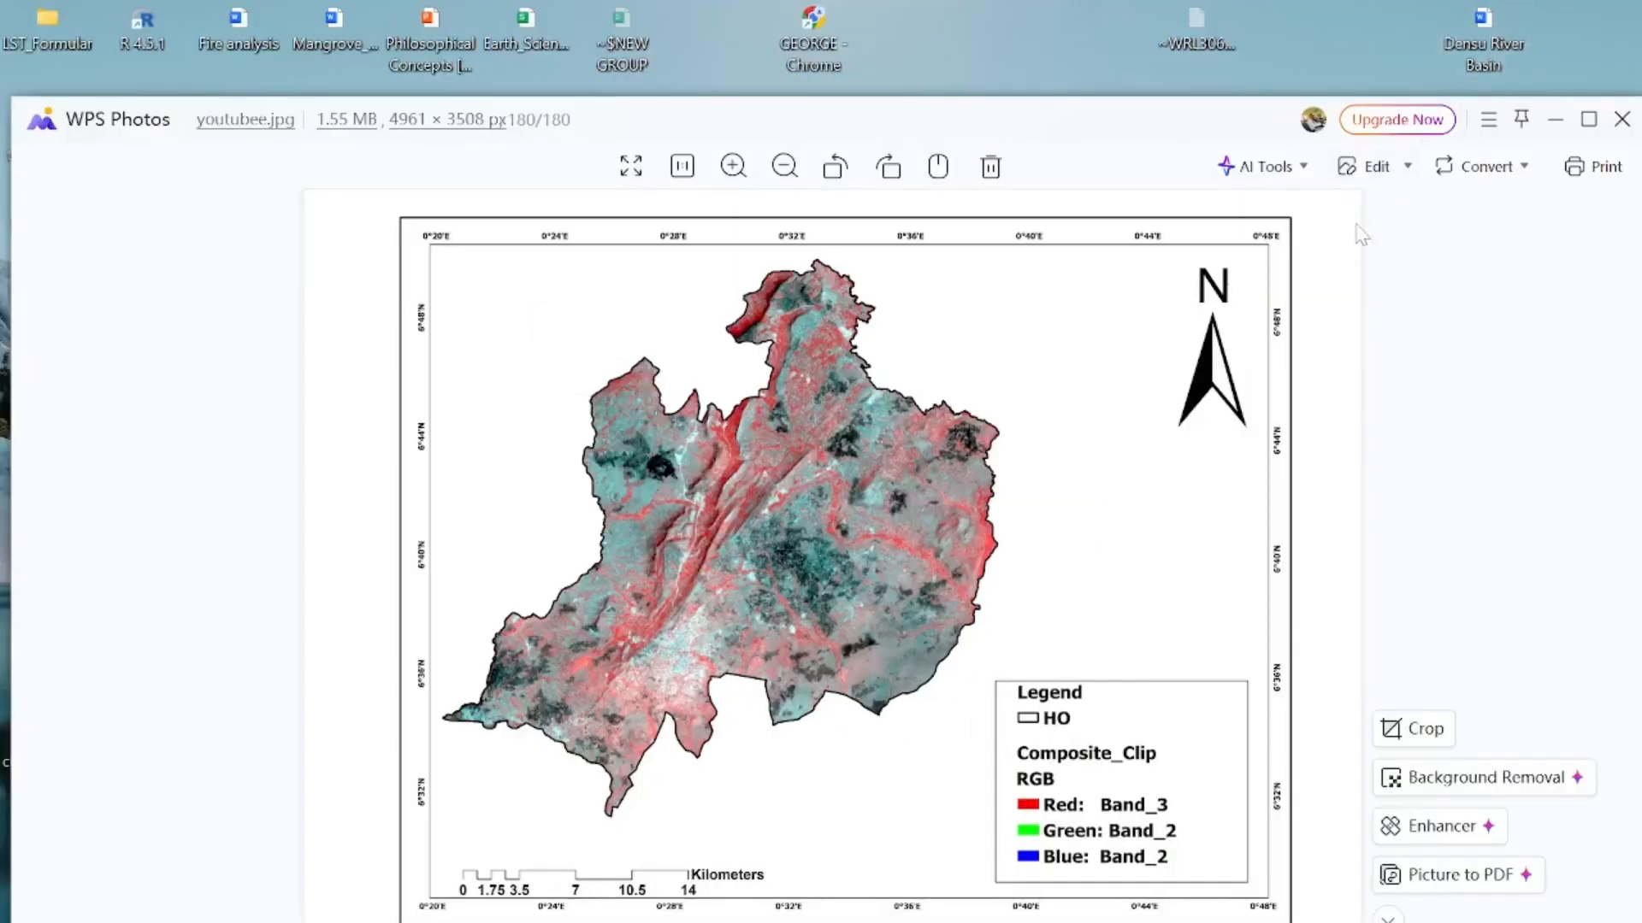
pyautogui.click(1554, 123)
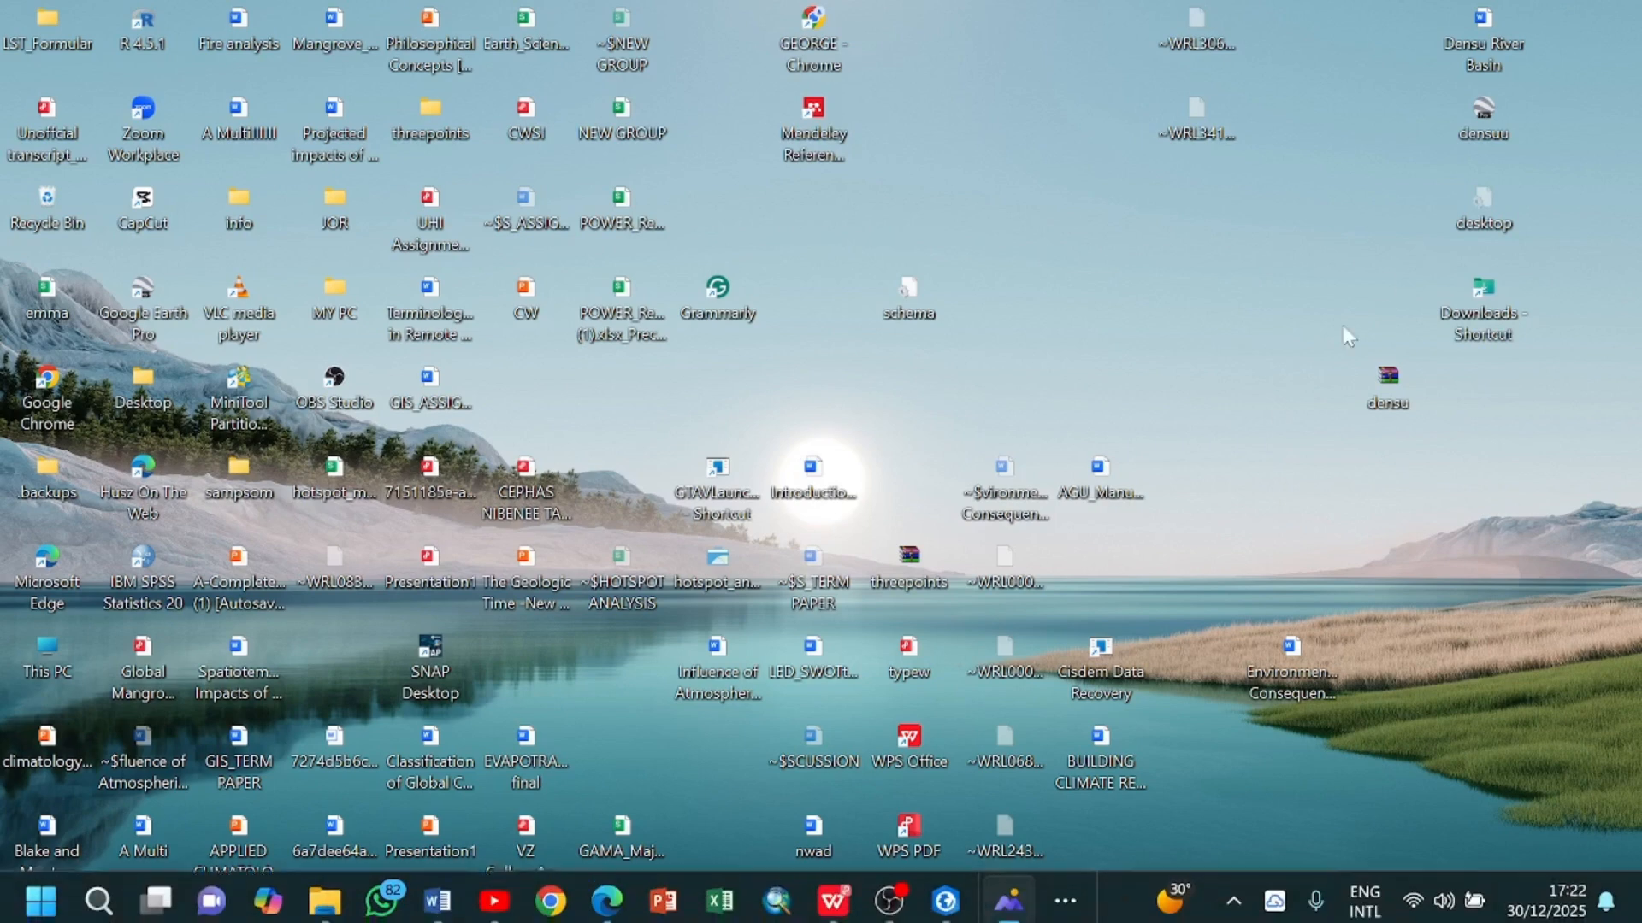
pyautogui.click(951, 898)
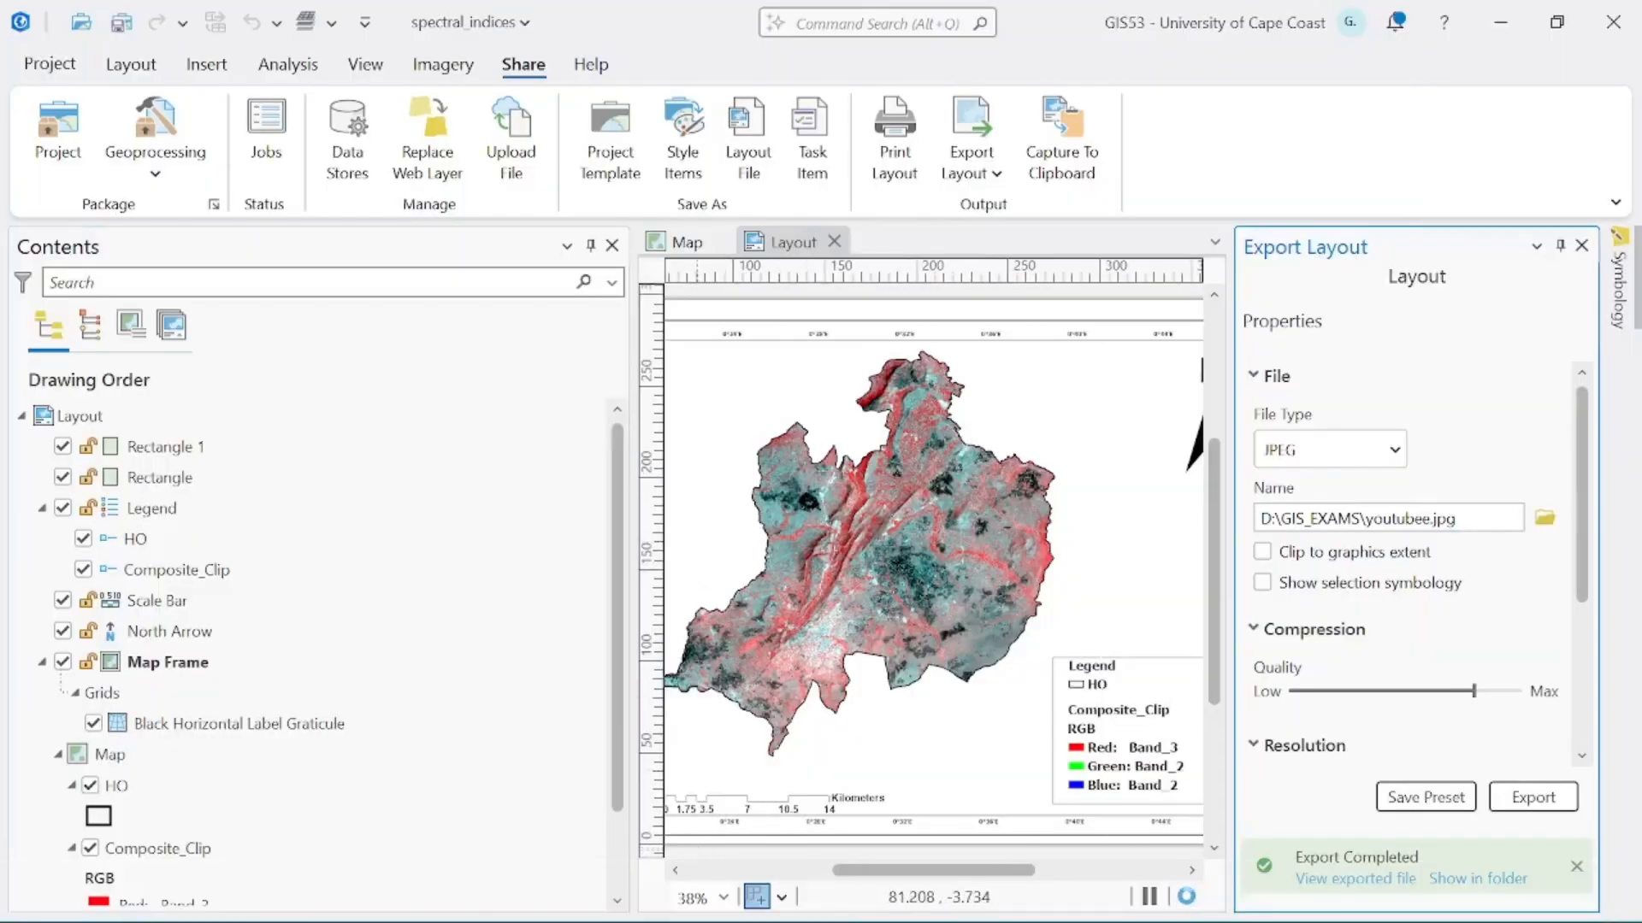